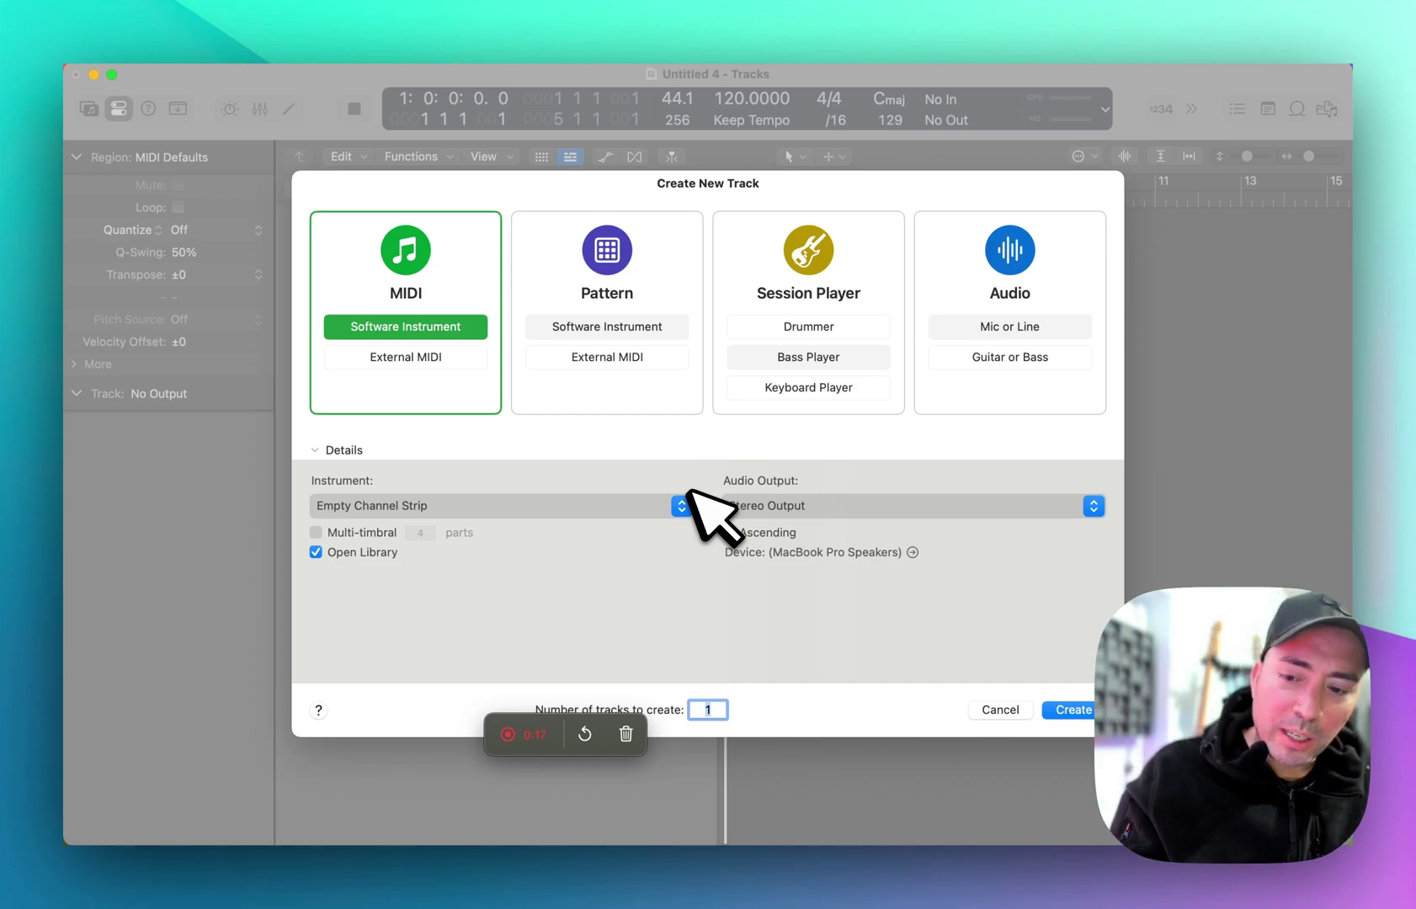
# Create a software instrument track, search the Library for 'pian' and audition 80s FM Piano.
pyautogui.press('Return')
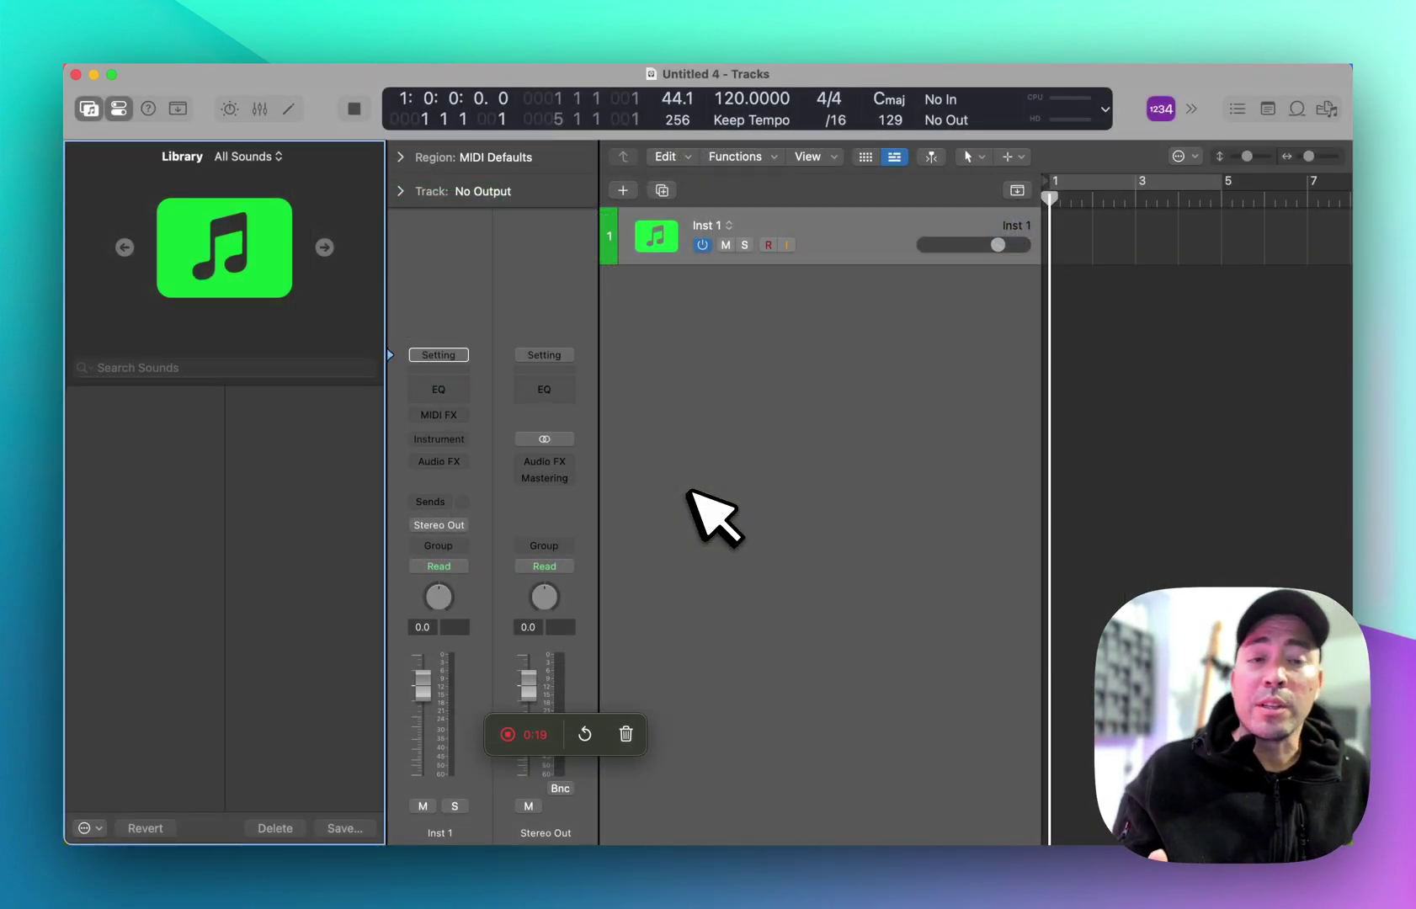
pyautogui.click(304, 368)
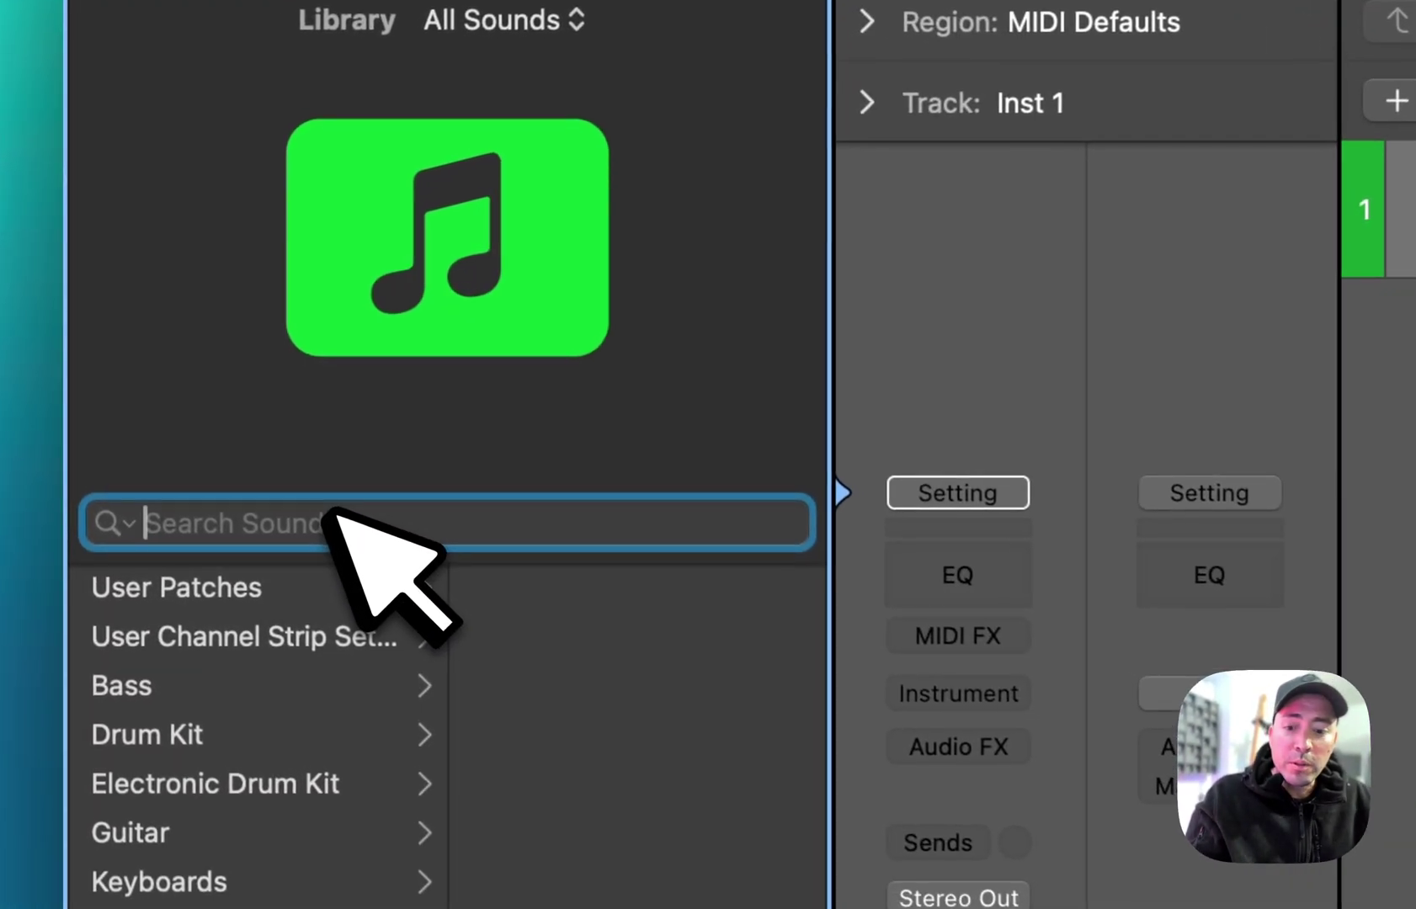
pyautogui.write('pi')
pyautogui.write('ano')
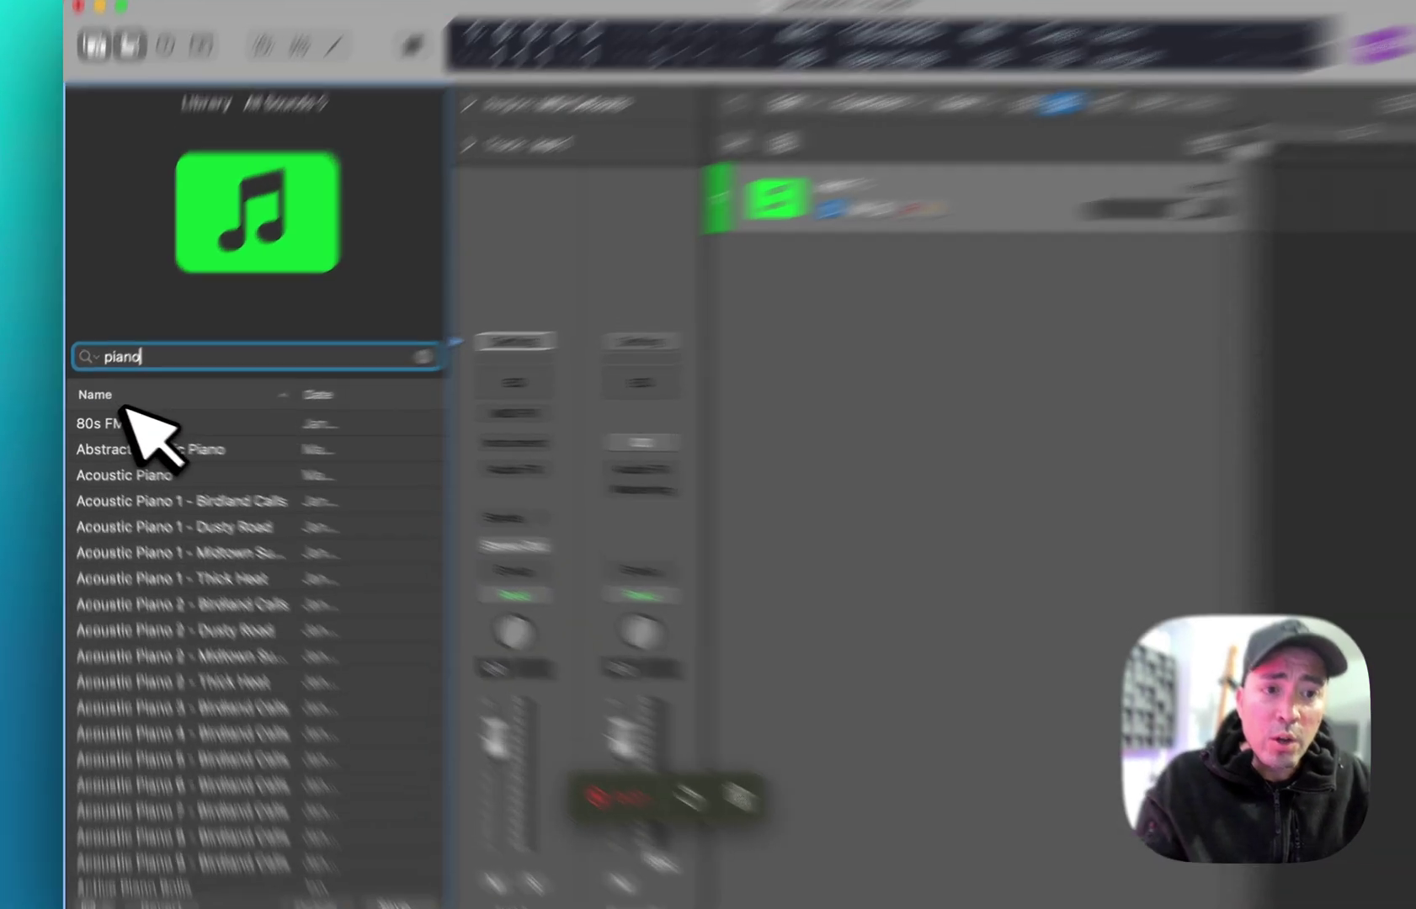
pyautogui.click(115, 423)
pyautogui.press('super+k')
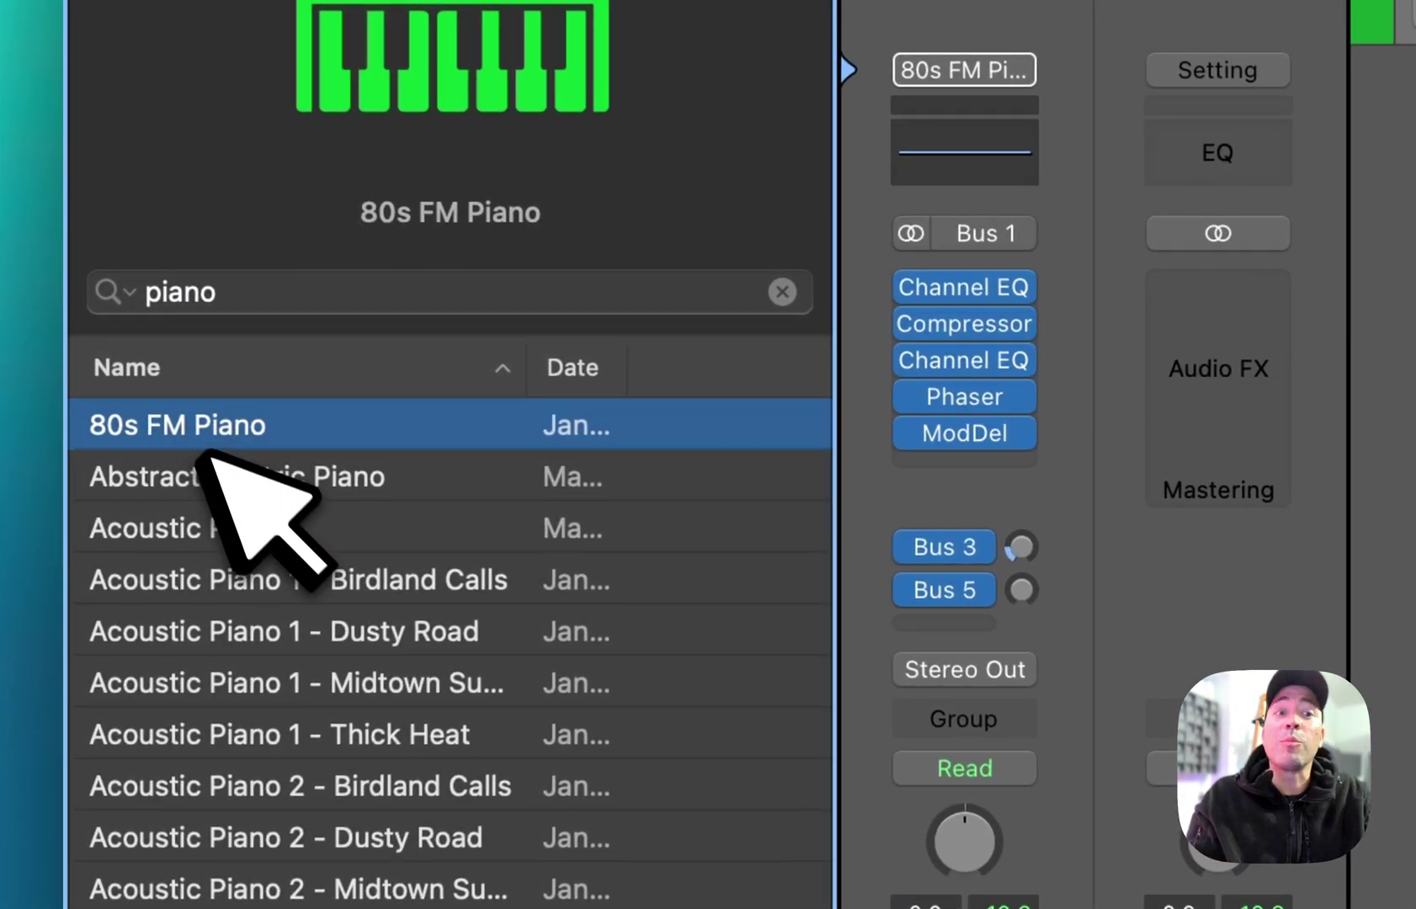
# Audition Abstract Electric Piano, Acoustic Piano and Birdland Calls, settling on Acoustic Piano 1 - Dusty Road.
pyautogui.click(212, 472)
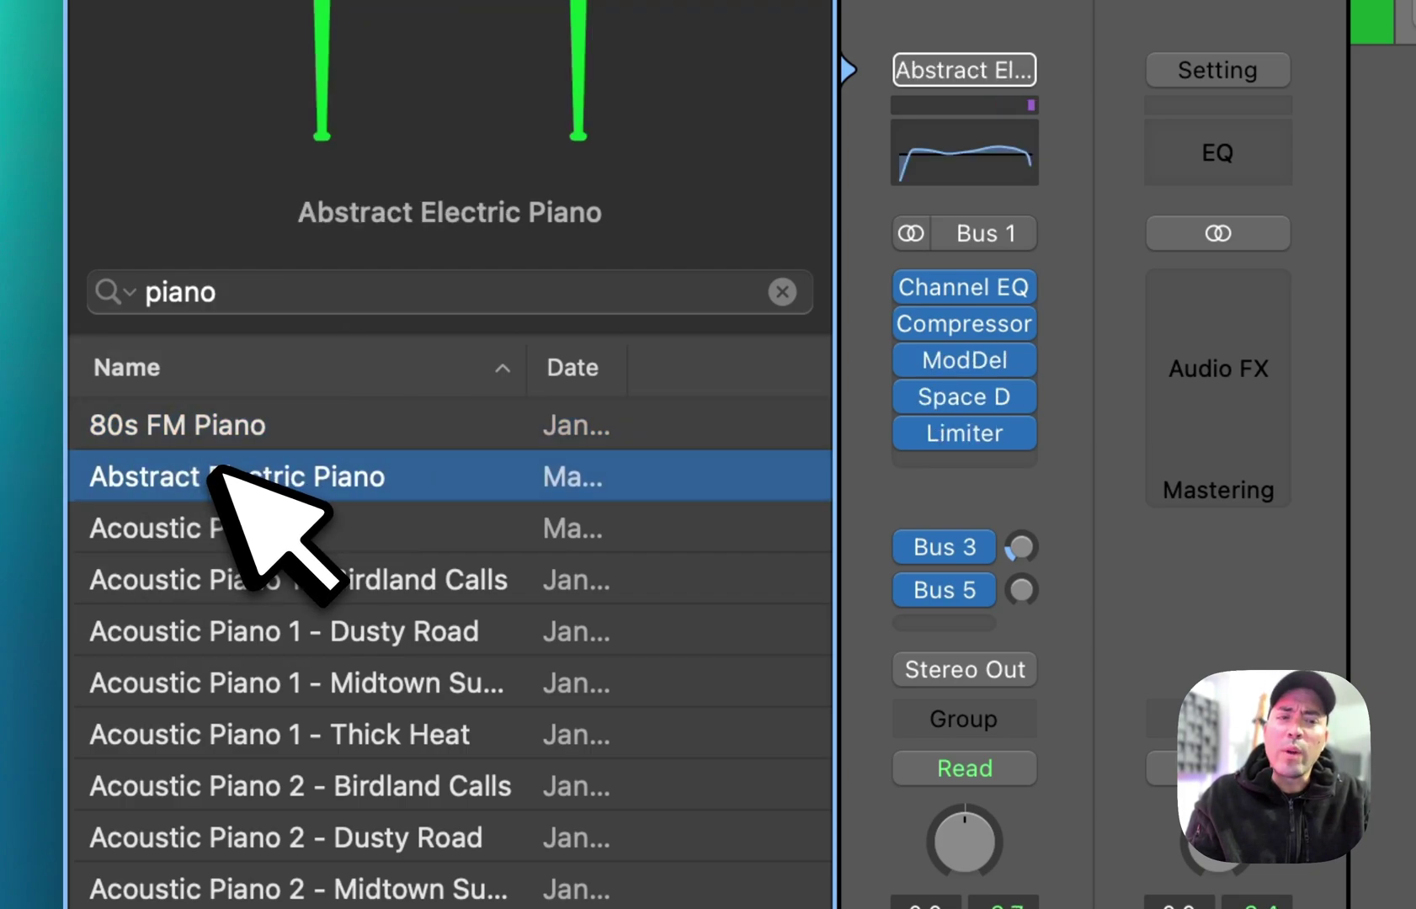
pyautogui.click(229, 523)
pyautogui.press('super+k')
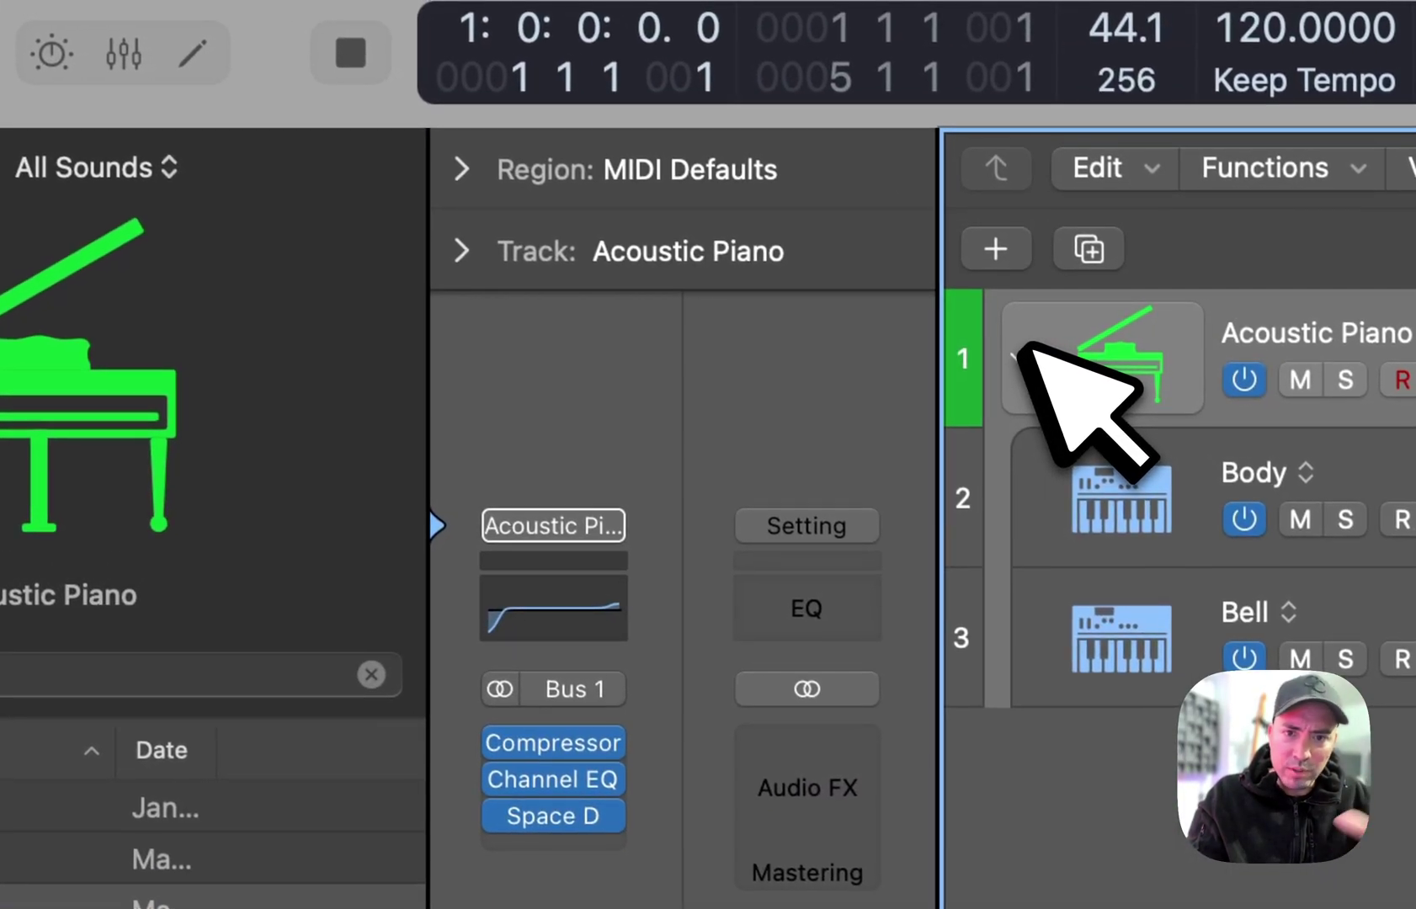
pyautogui.click(1018, 353)
pyautogui.press('super+k')
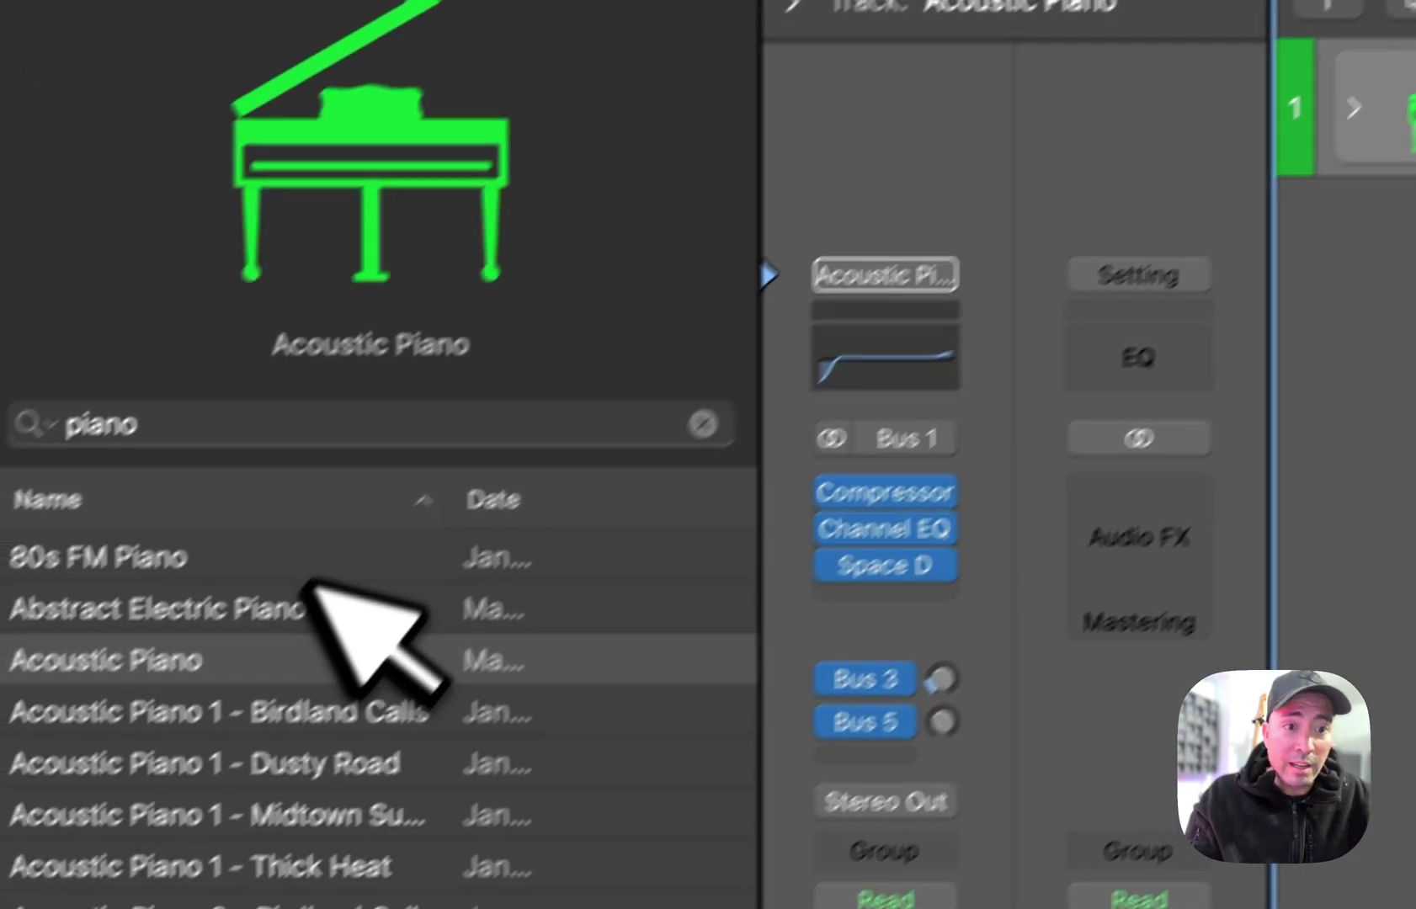
pyautogui.click(337, 649)
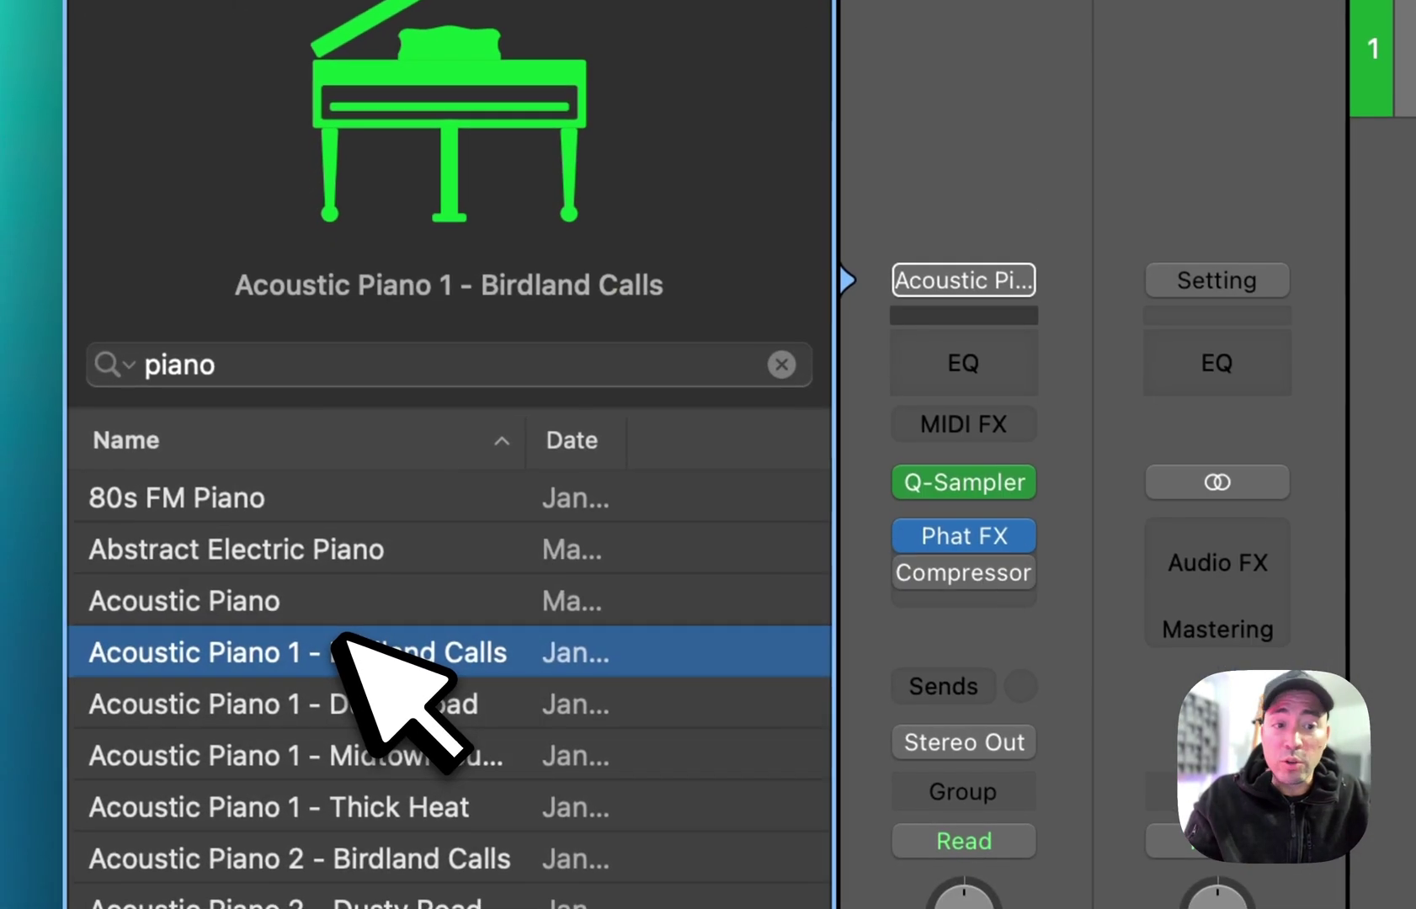
pyautogui.click(339, 689)
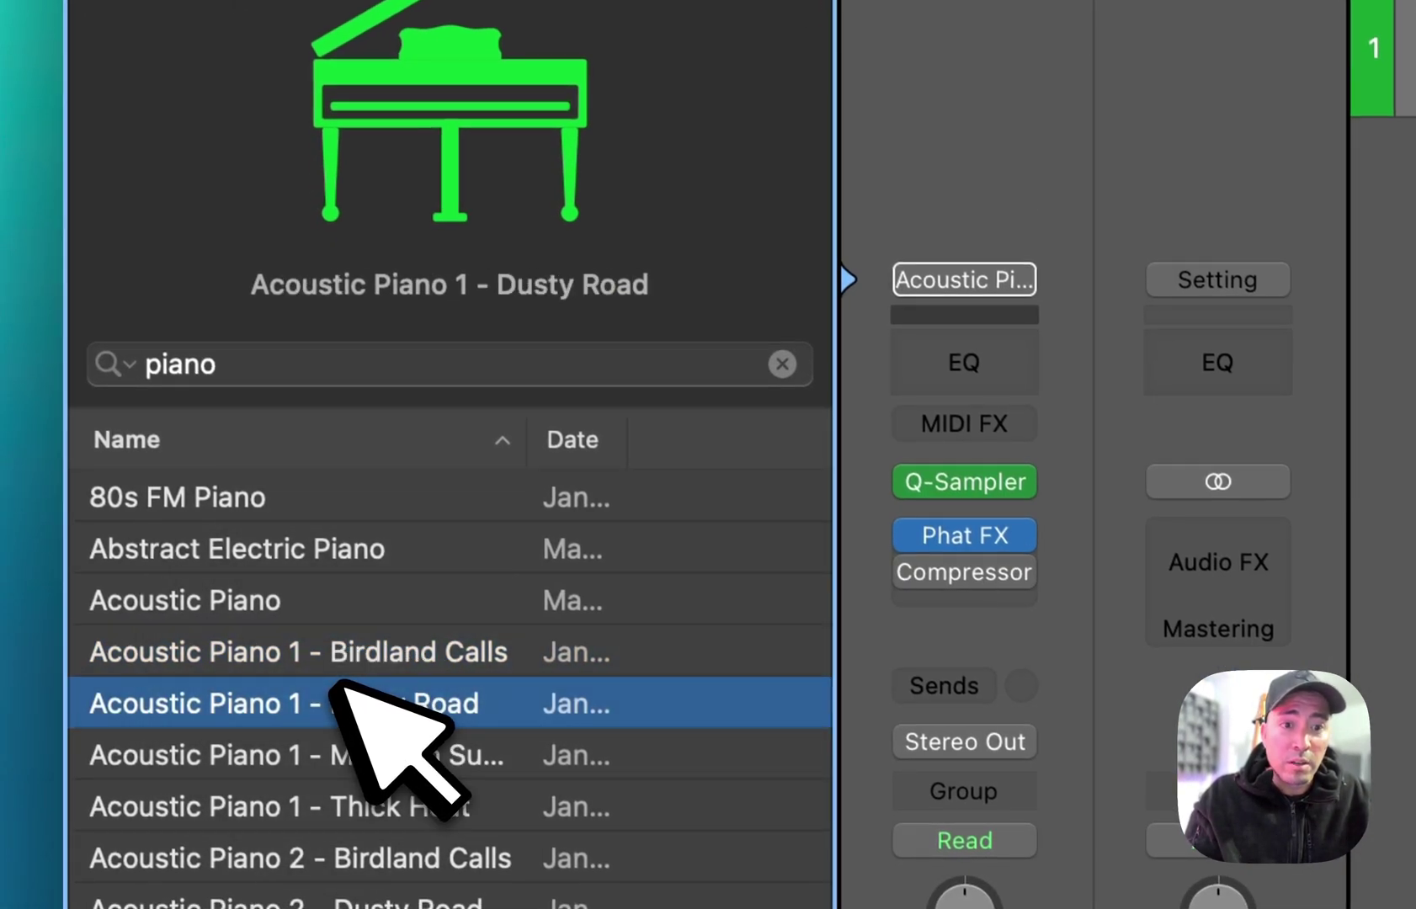
pyautogui.press('super+k')
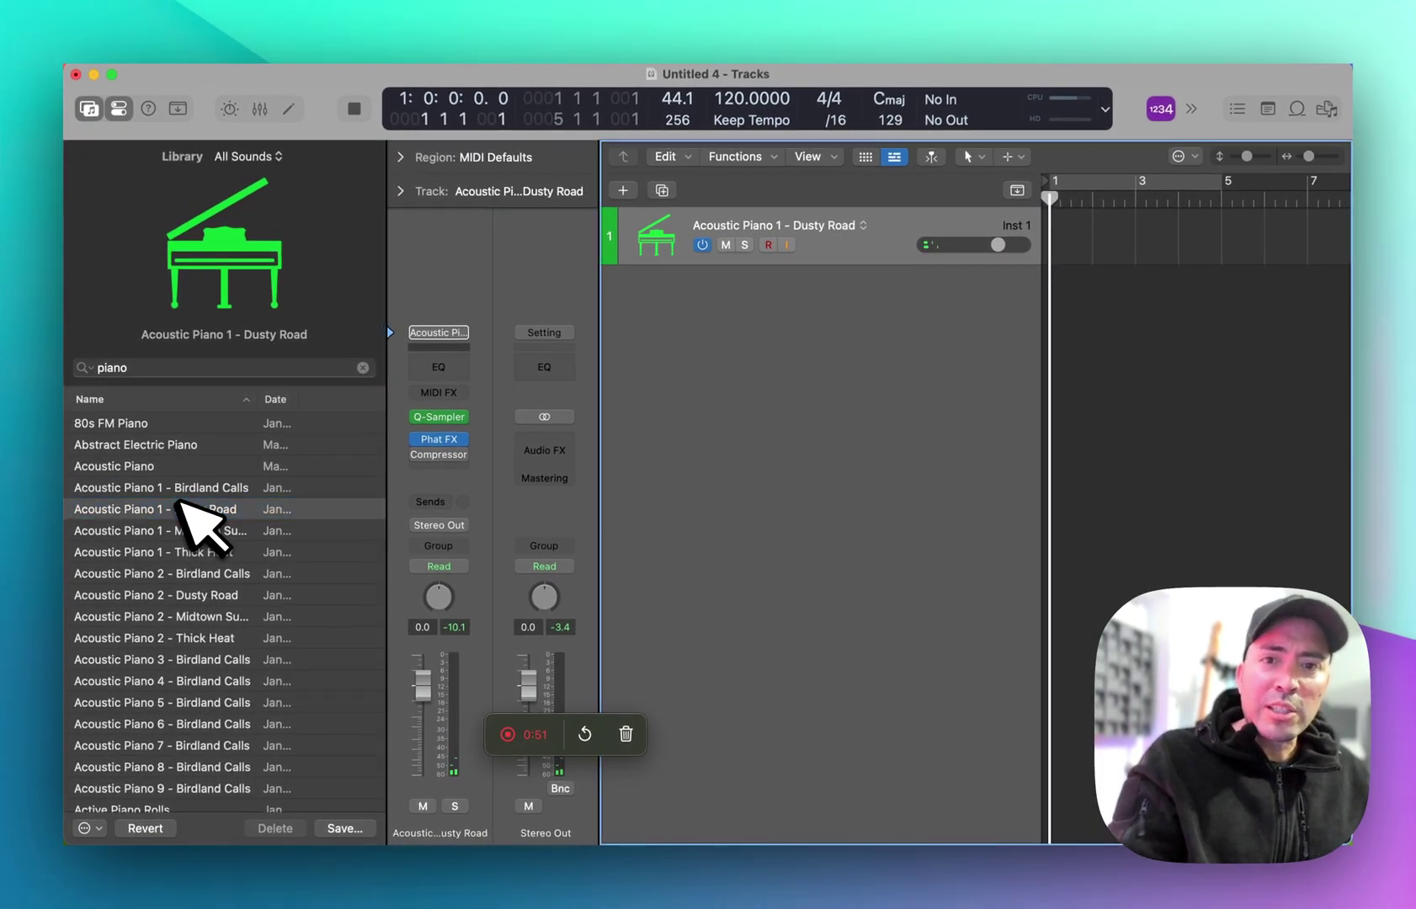
# Replace the track with a fresh instrument track loaded with Acoustic Piano, and open its plug-in window.
pyautogui.press('BackSpace')
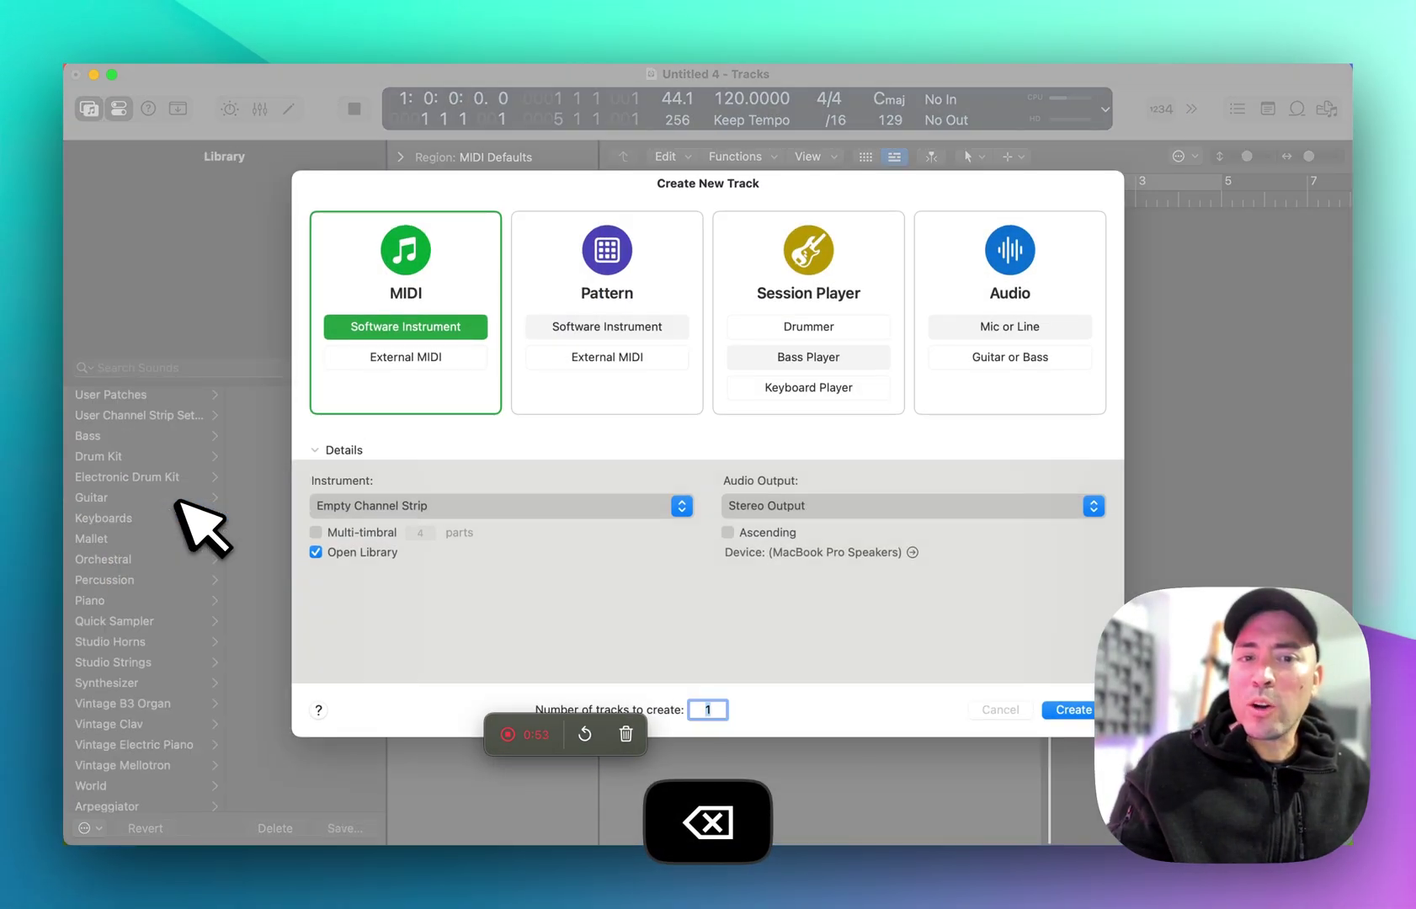
pyautogui.press('Return')
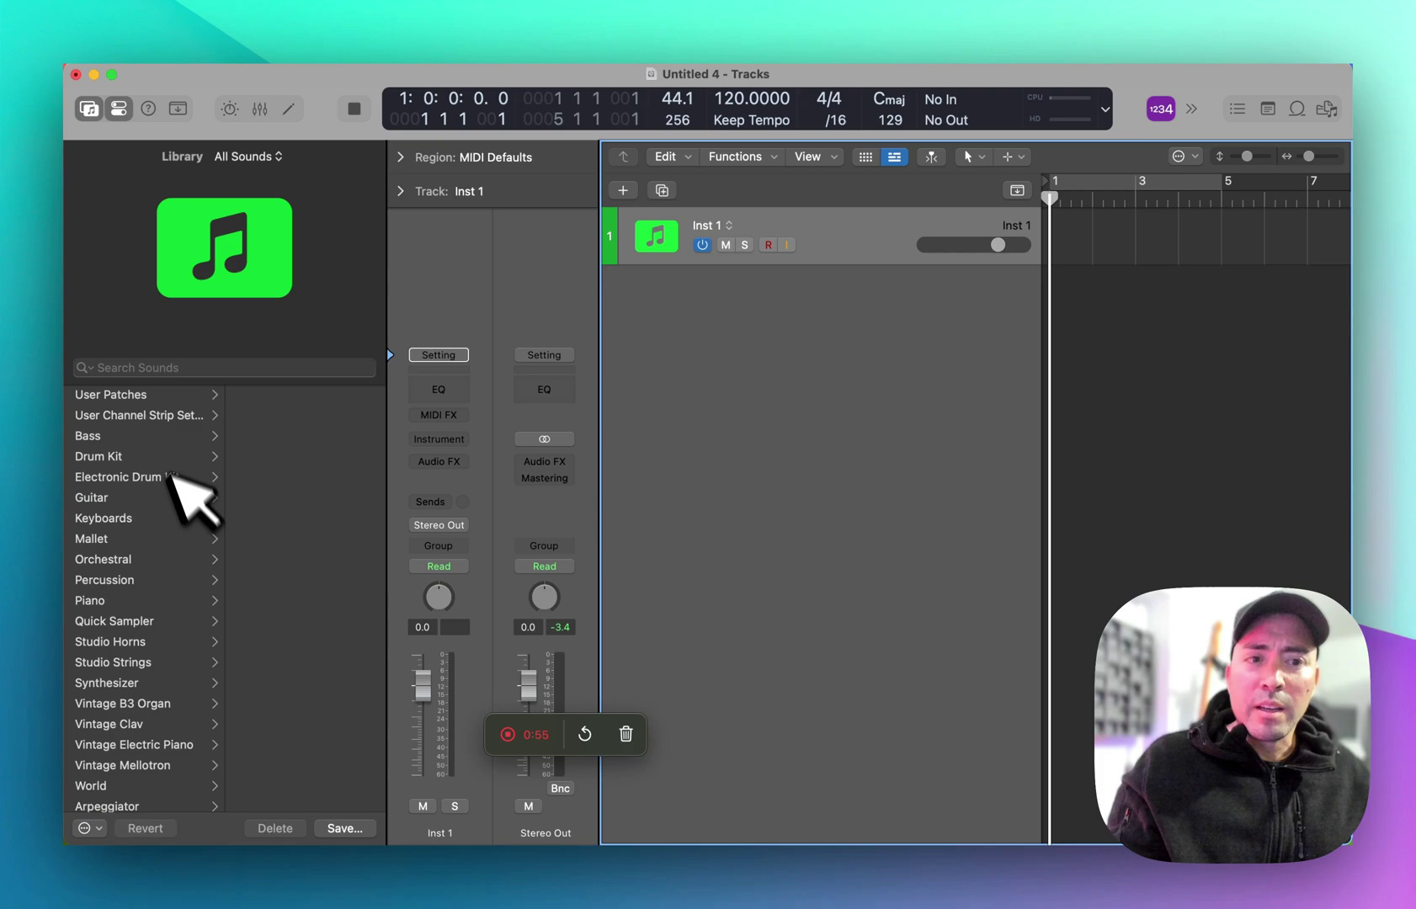
pyautogui.click(140, 365)
pyautogui.write('piano')
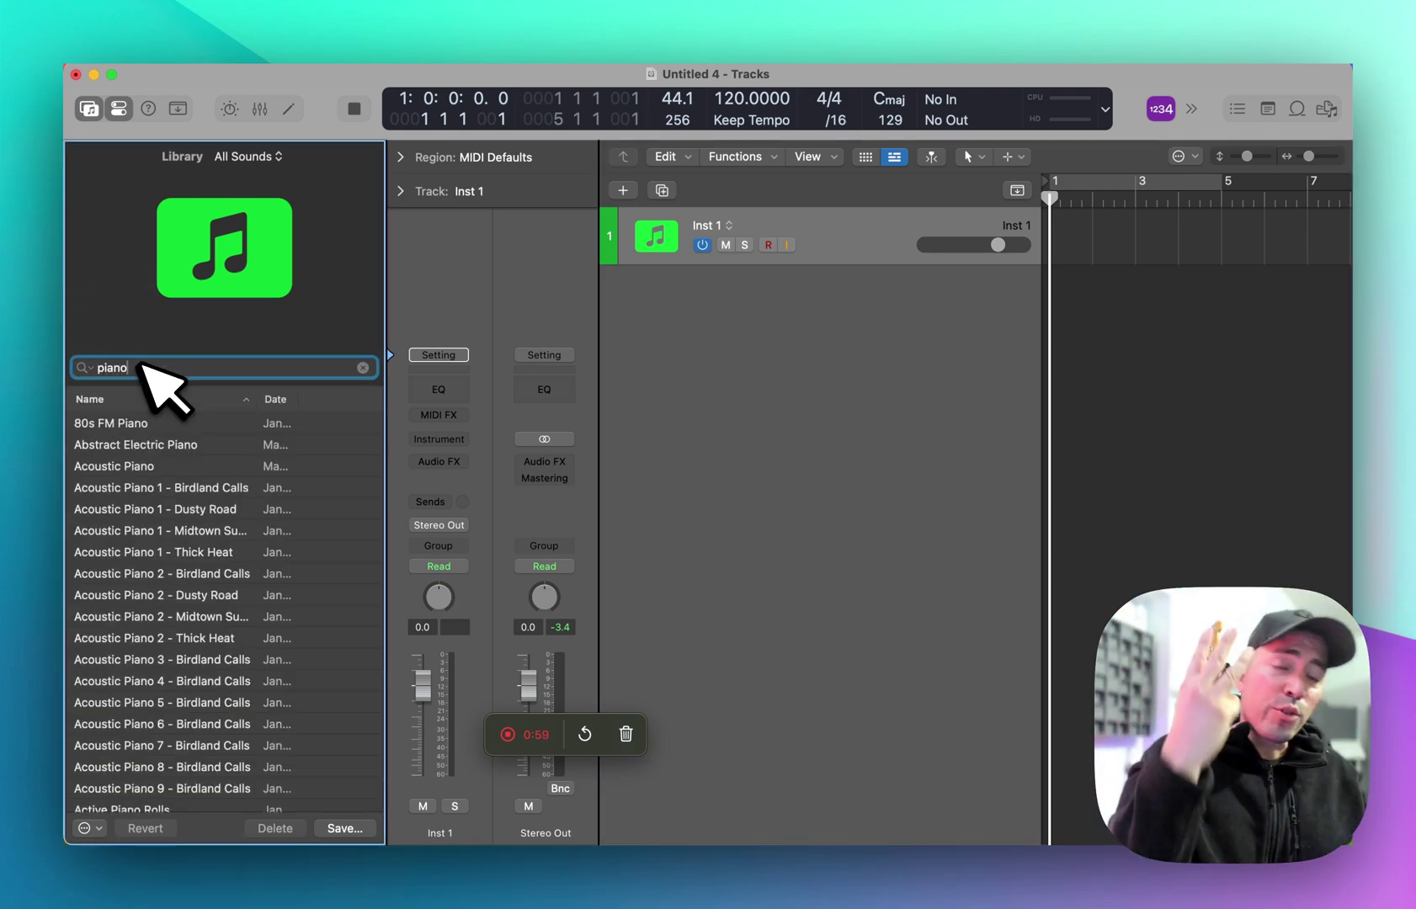
pyautogui.click(126, 465)
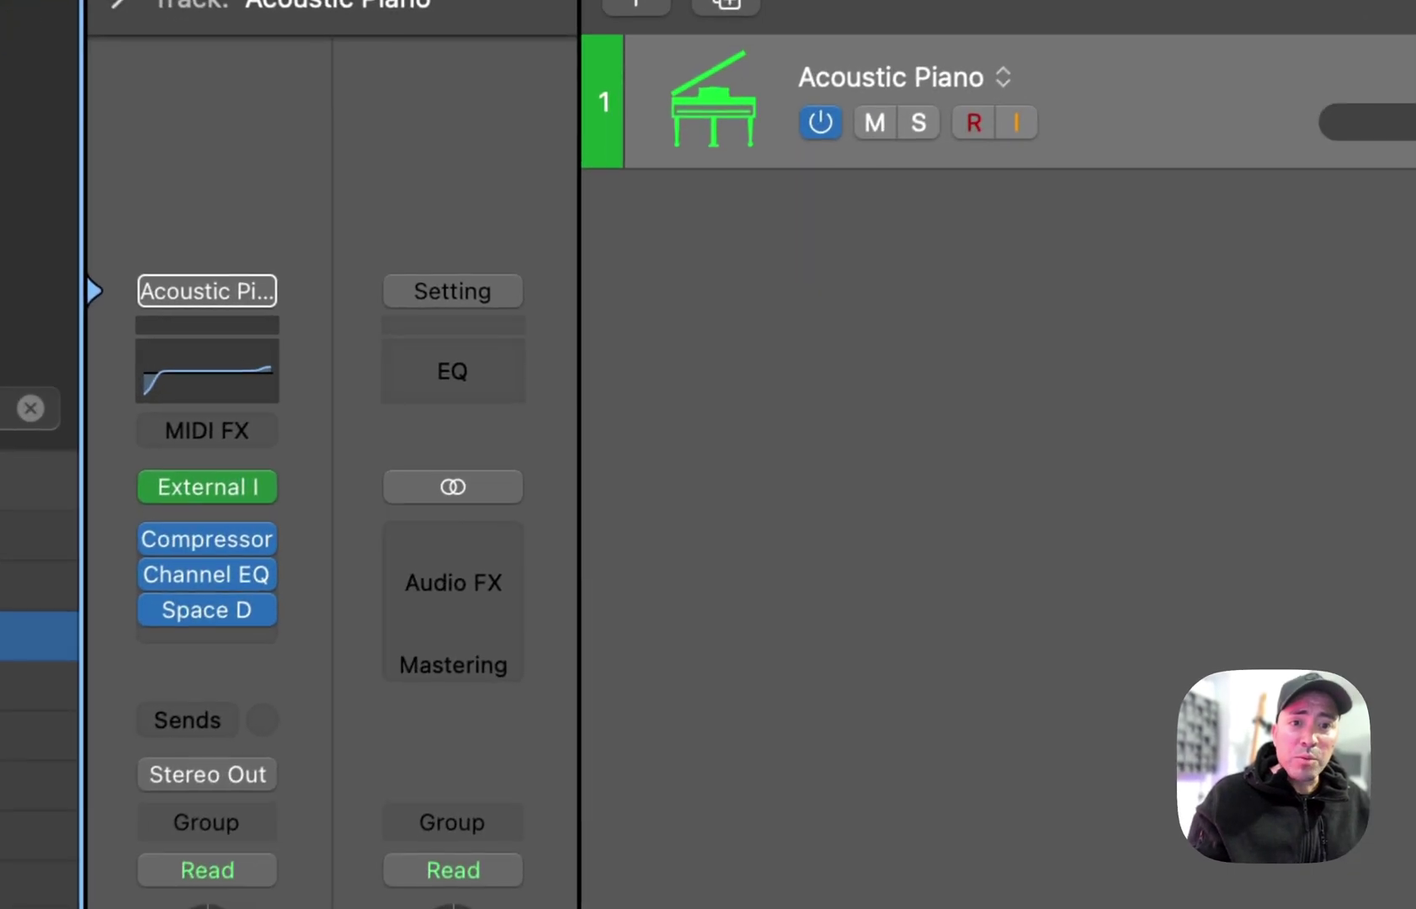
pyautogui.click(207, 487)
pyautogui.moveTo(351, 223); pyautogui.dragTo(330, 226)
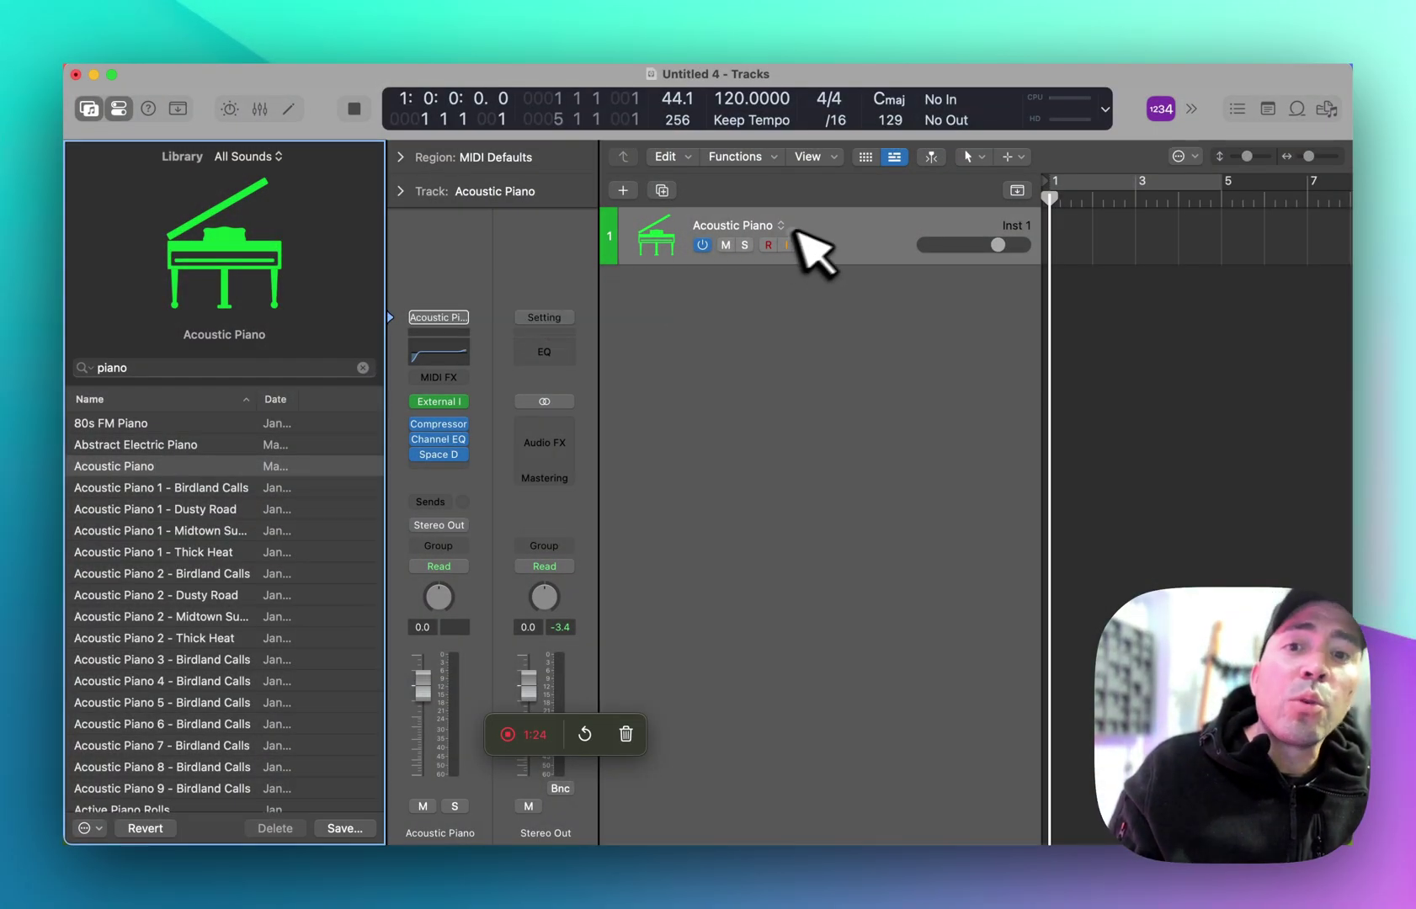
# Delete the Acoustic Piano track and create a new instrument track with an empty channel strip.
pyautogui.click(842, 246)
pyautogui.press('BackSpace')
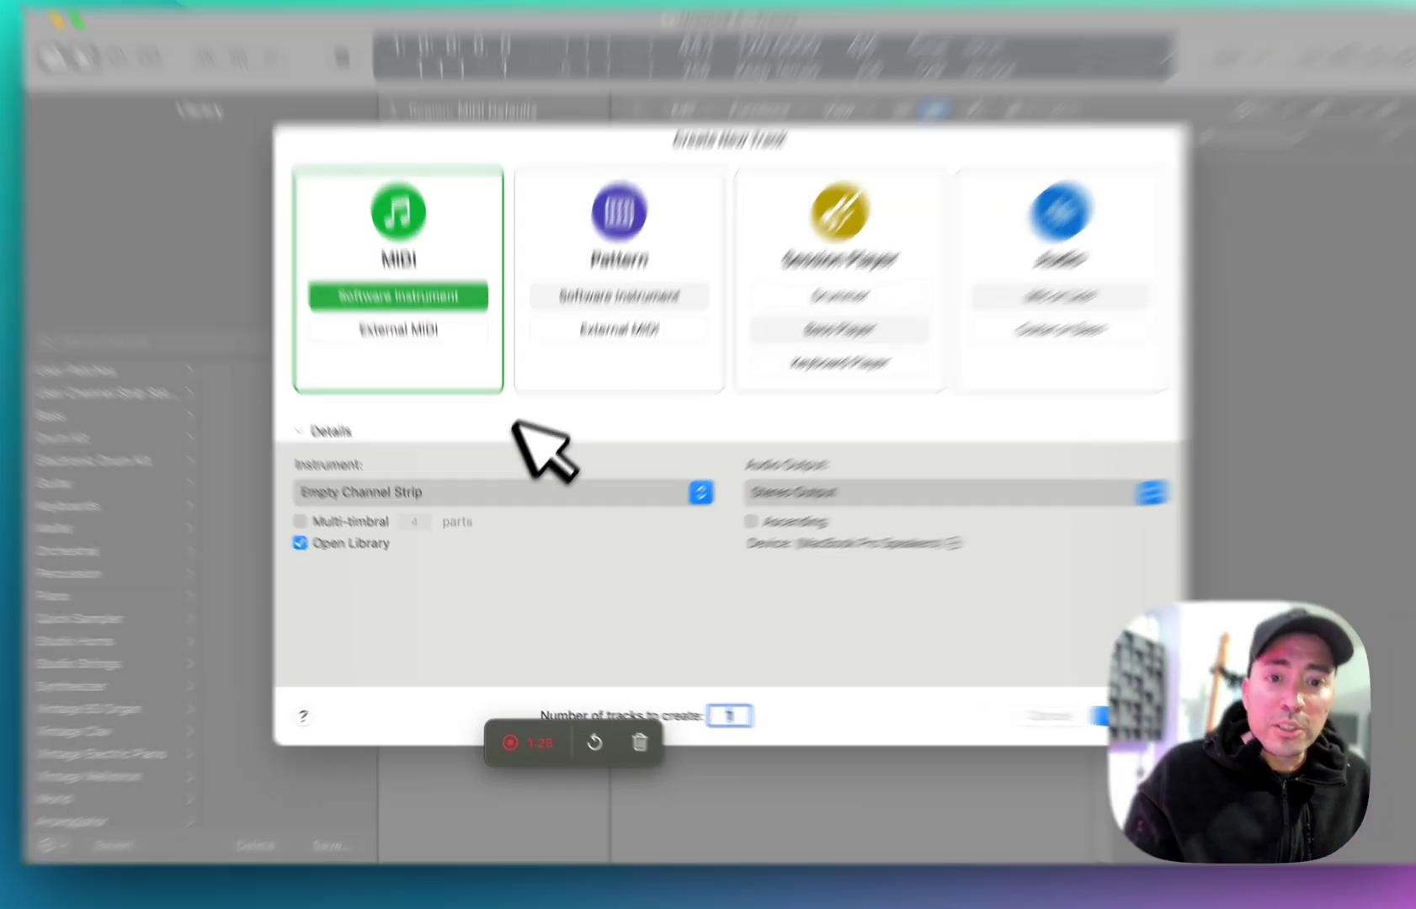
pyautogui.click(484, 482)
pyautogui.moveTo(471, 583)
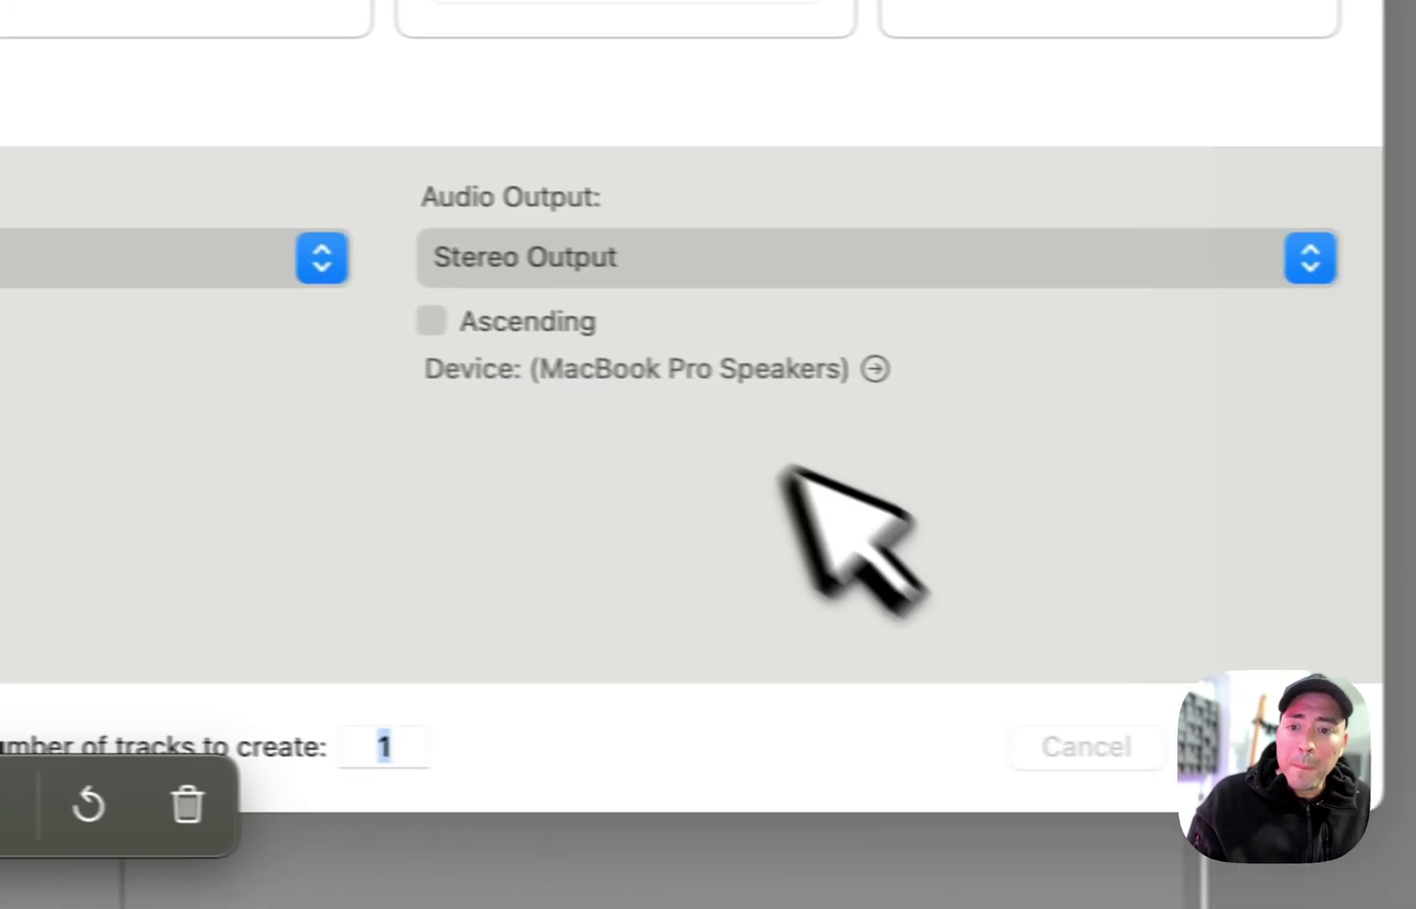
pyautogui.press('Return')
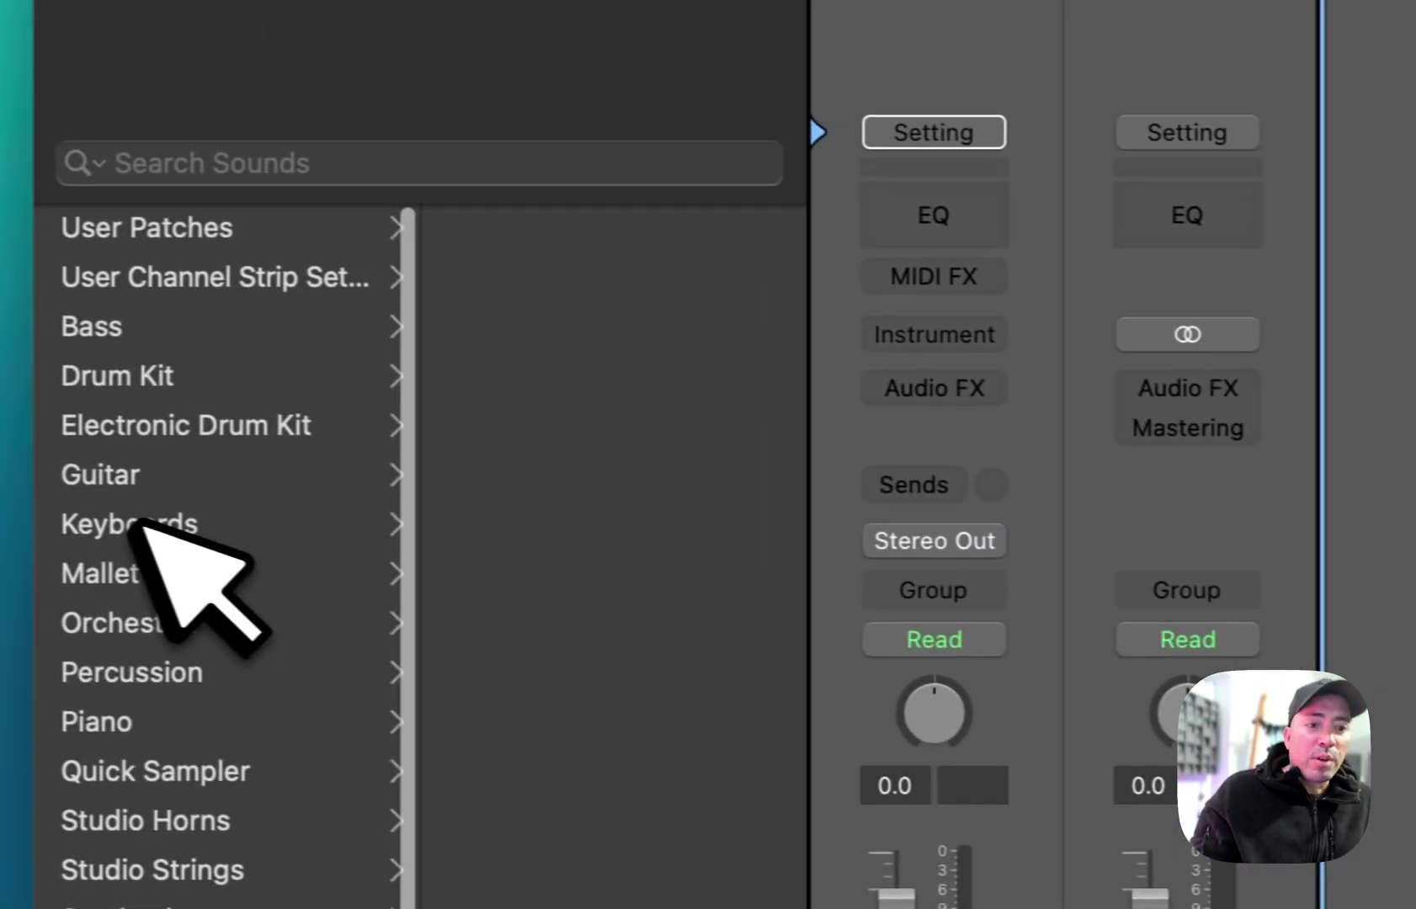
# Define the Library's Piano patch Ballad as the default patch.
pyautogui.scroll(-1, 164, 522)
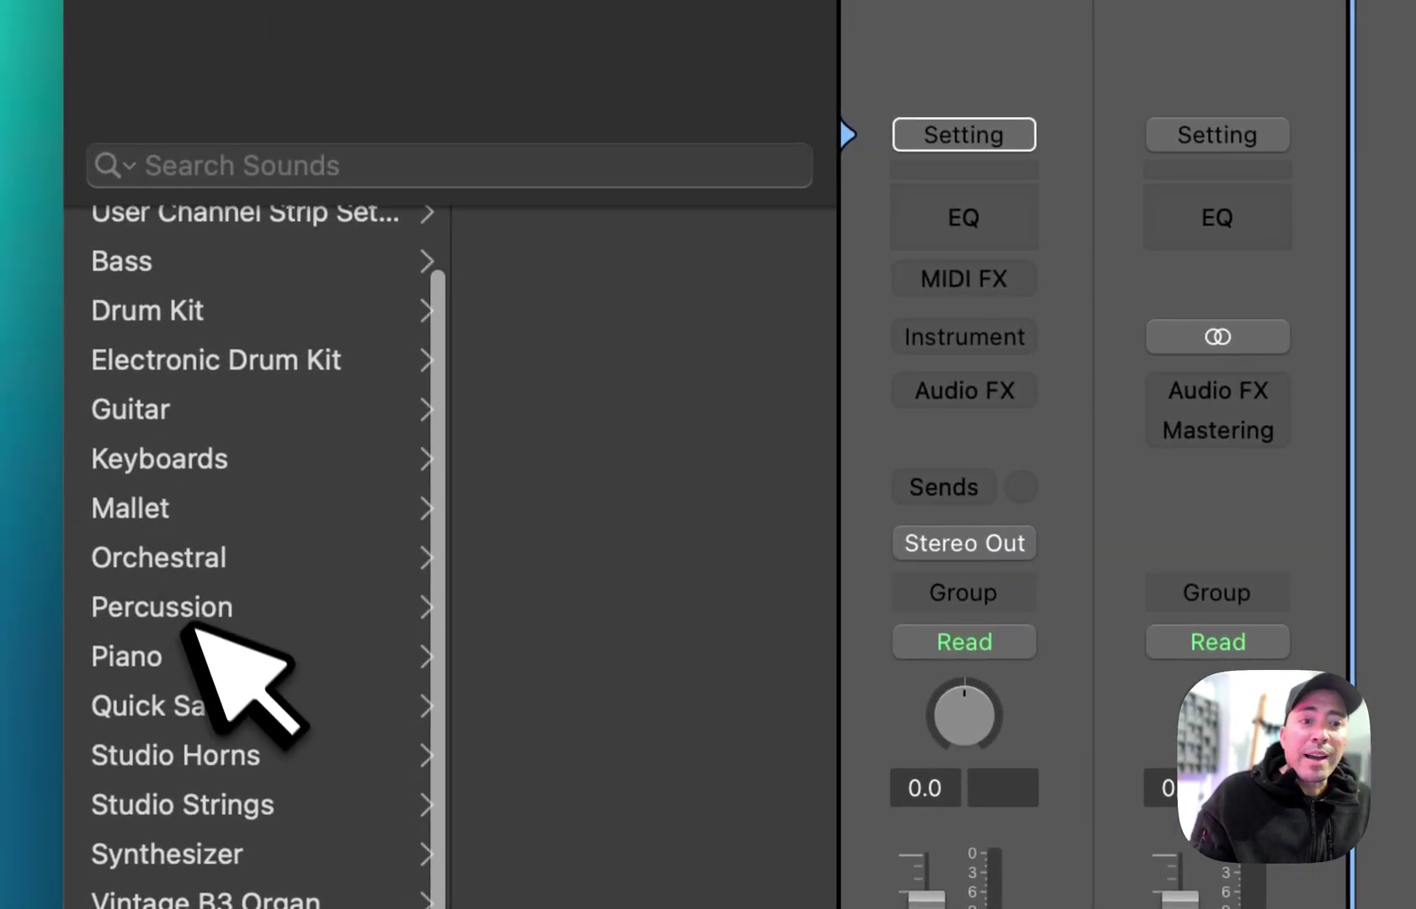
pyautogui.click(198, 656)
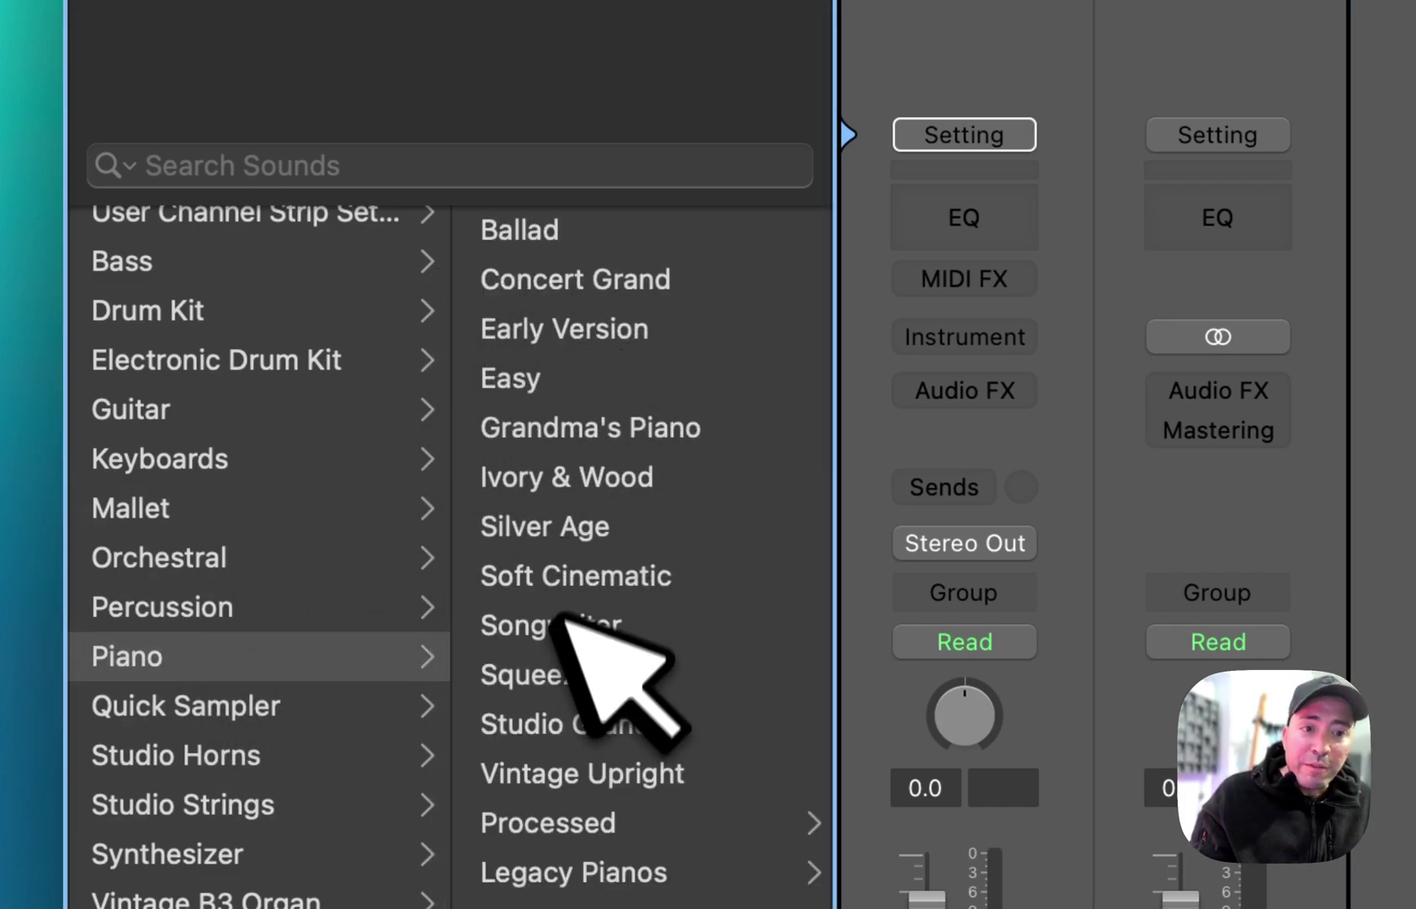
pyautogui.rightClick(554, 224)
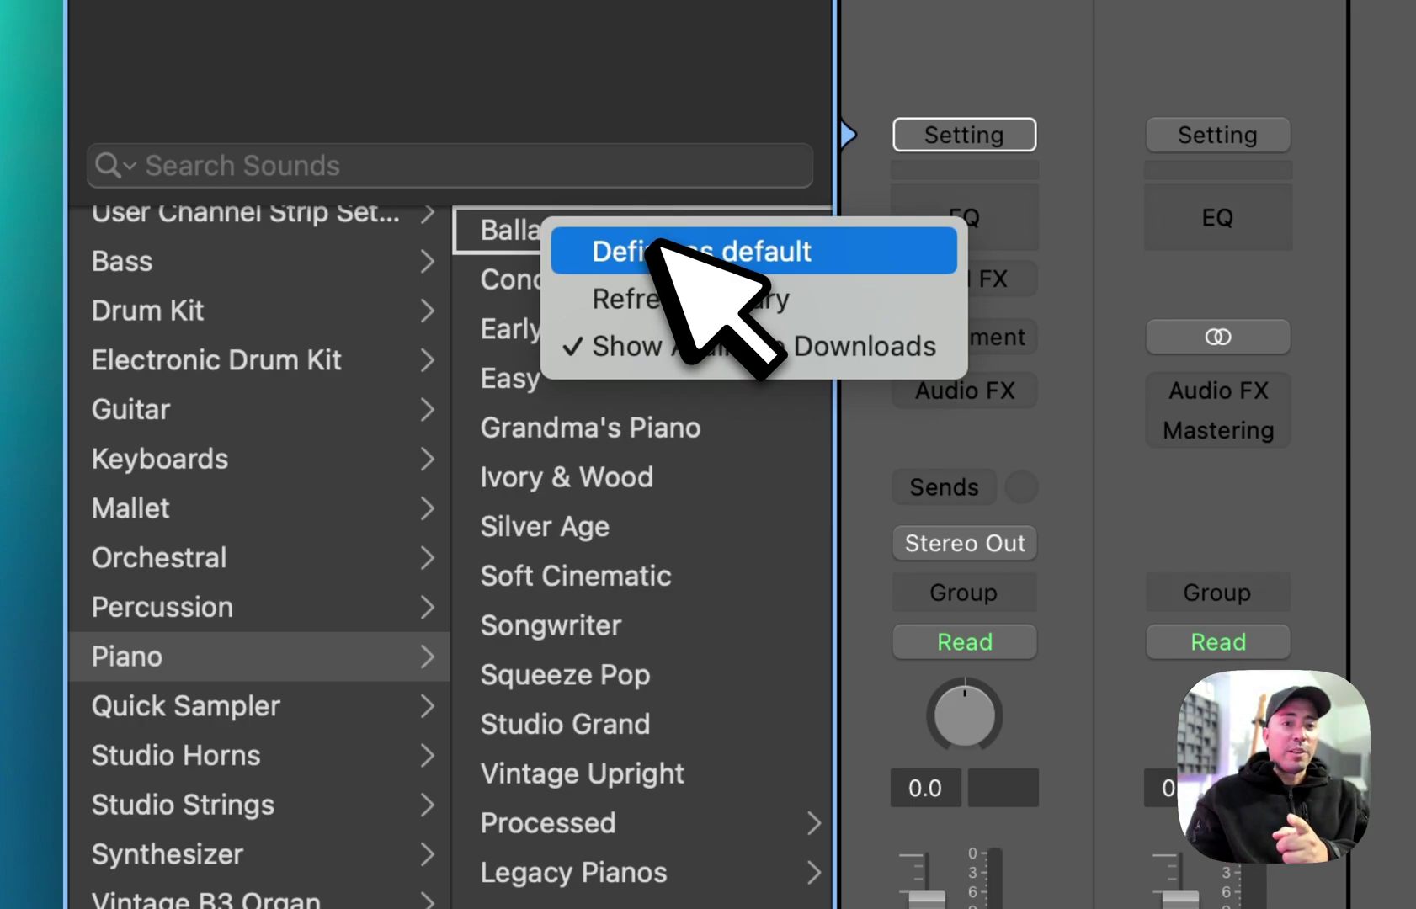
pyautogui.click(659, 243)
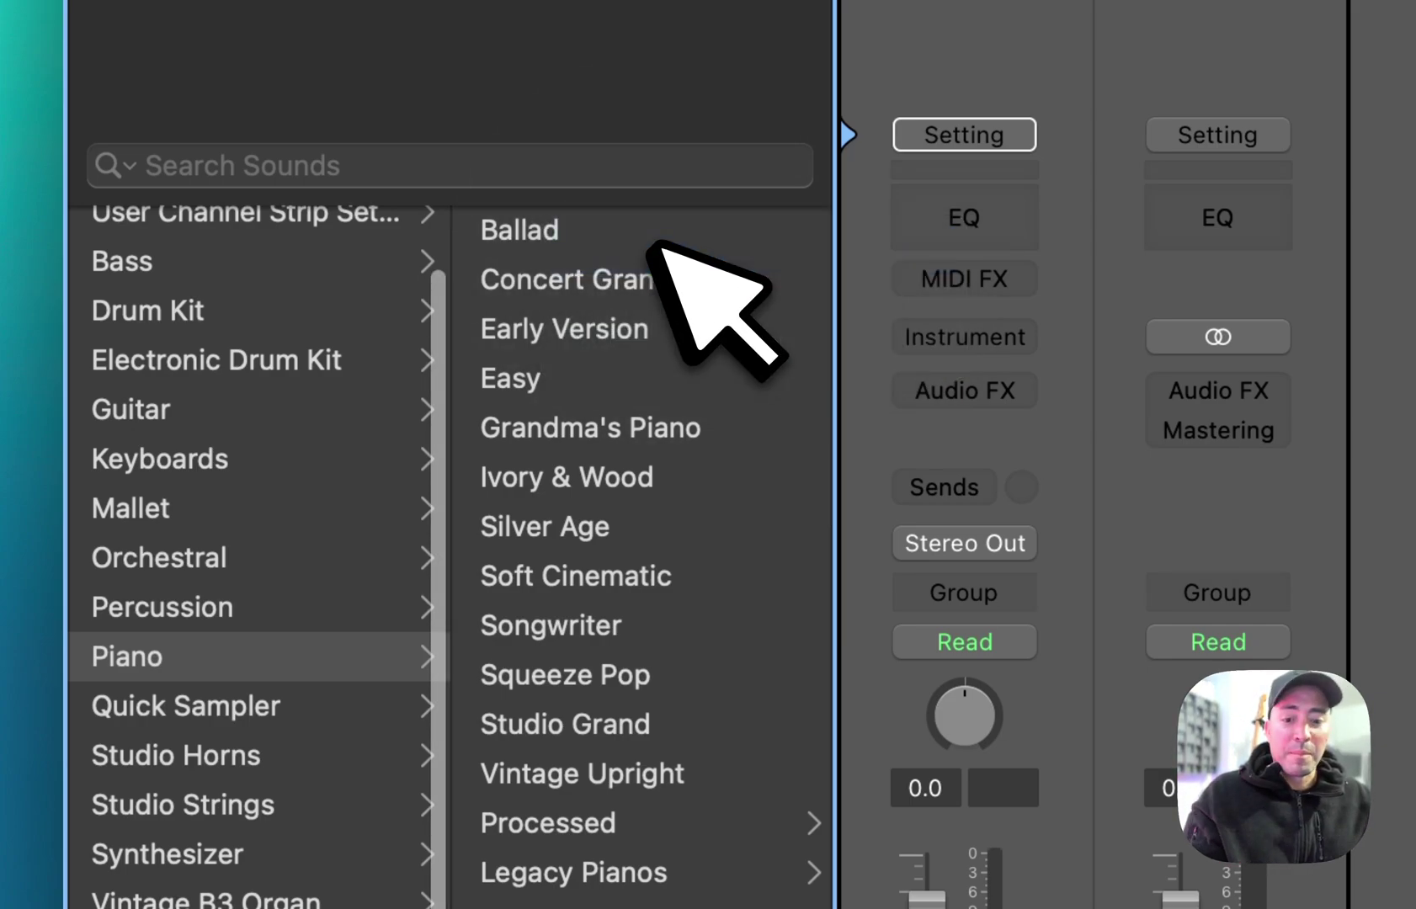
# Hide the Library and mixer, add a software instrument track, show the inspector, and delete Inst 2.
pyautogui.press('y')
pyautogui.press('x')
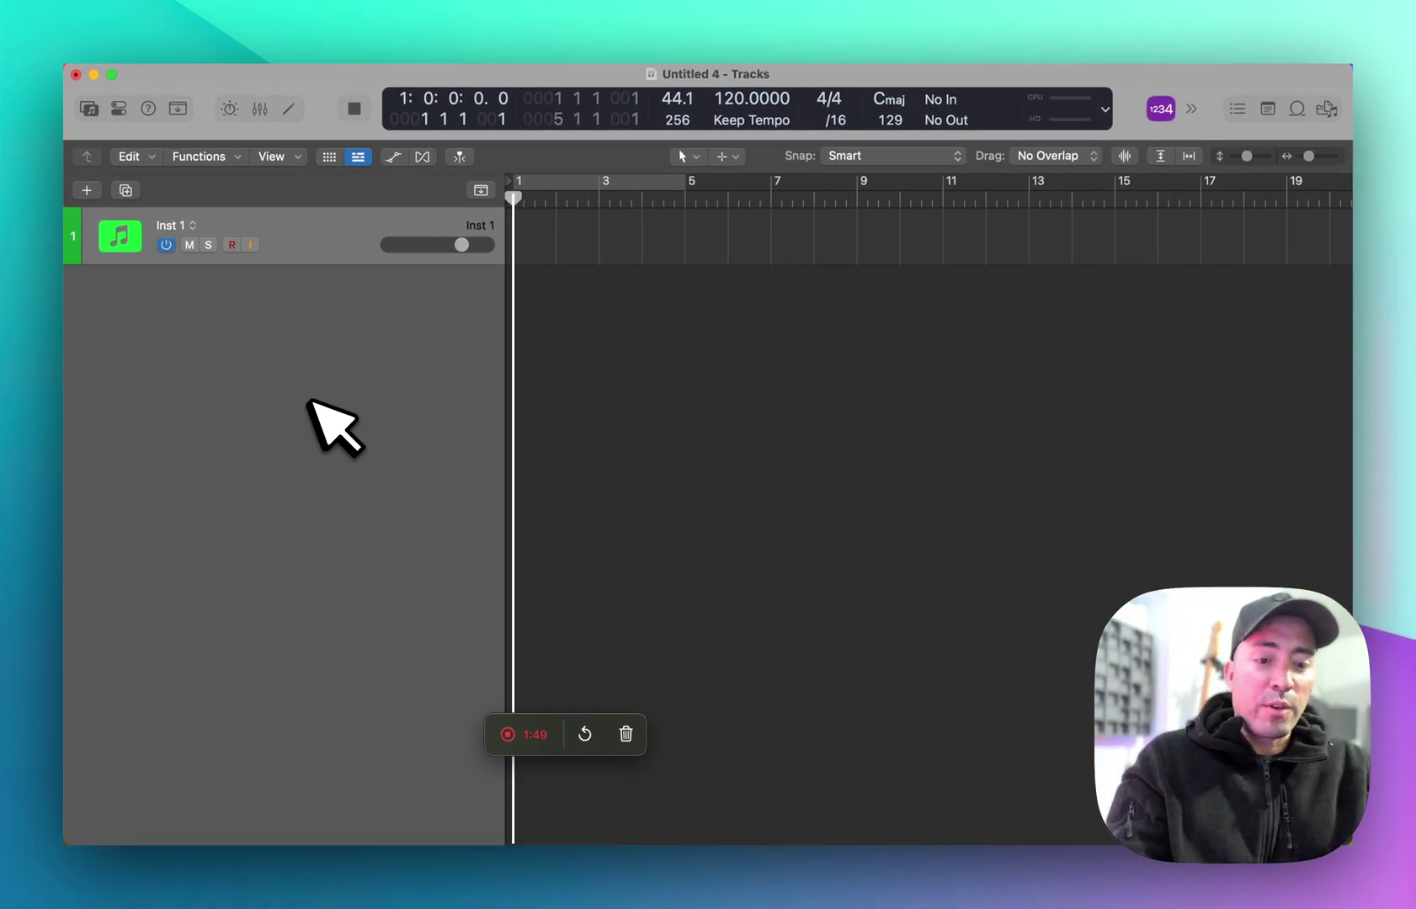
pyautogui.press('super+alt+s')
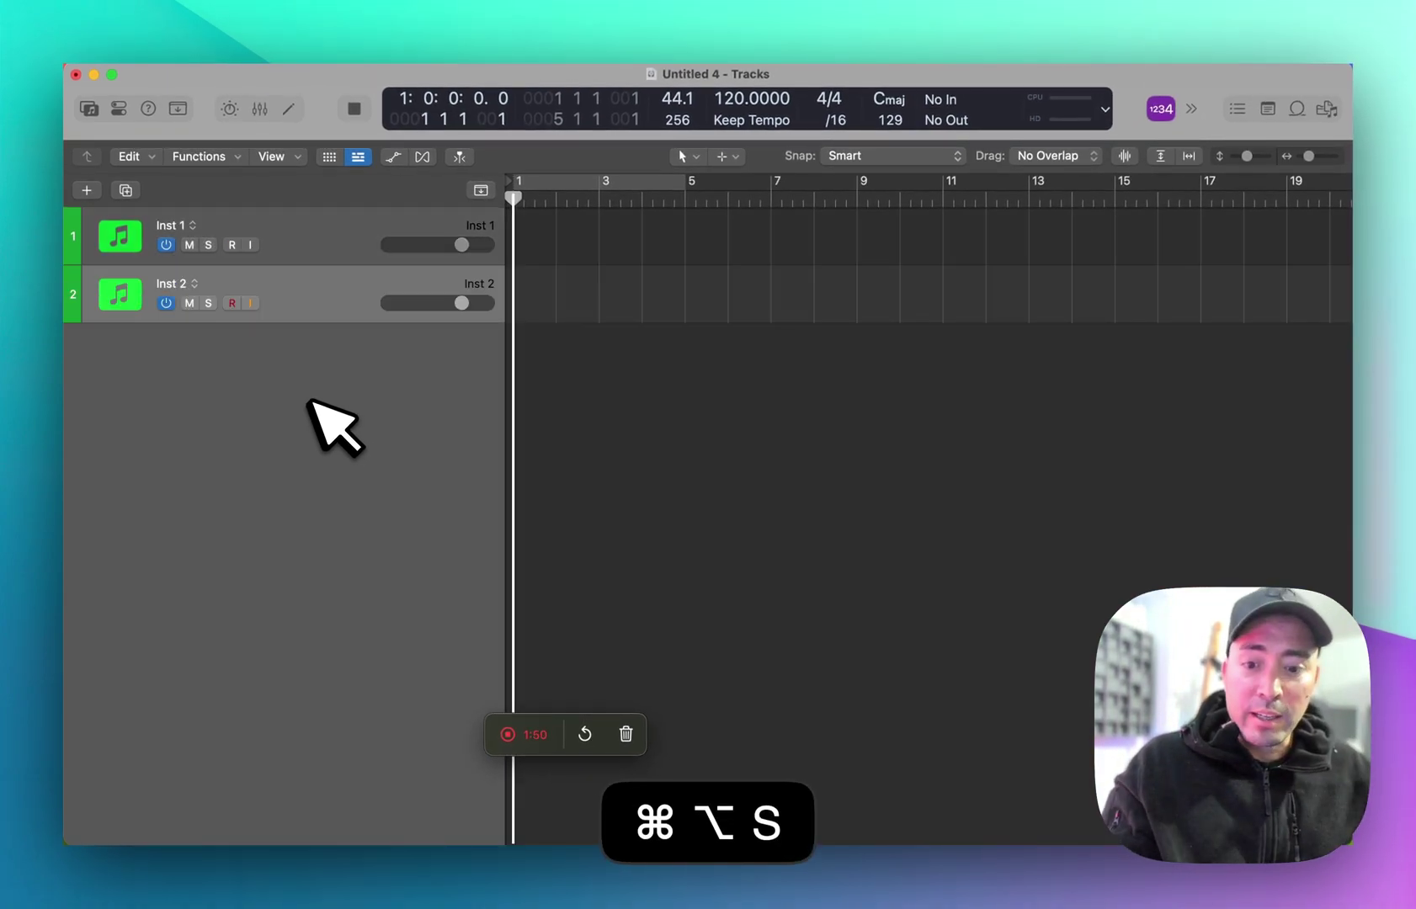
pyautogui.press('i')
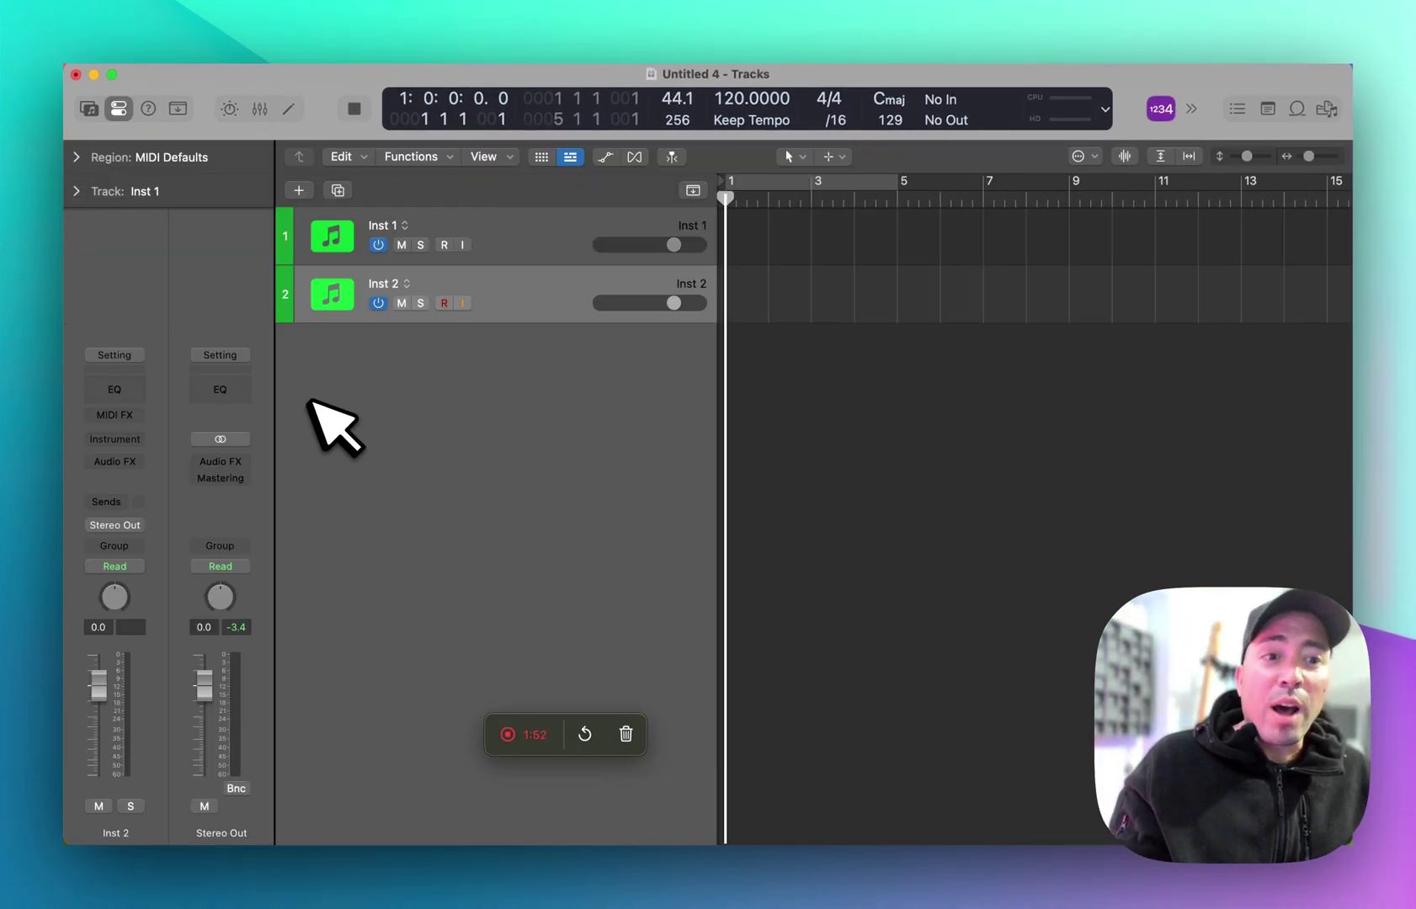
pyautogui.press('BackSpace')
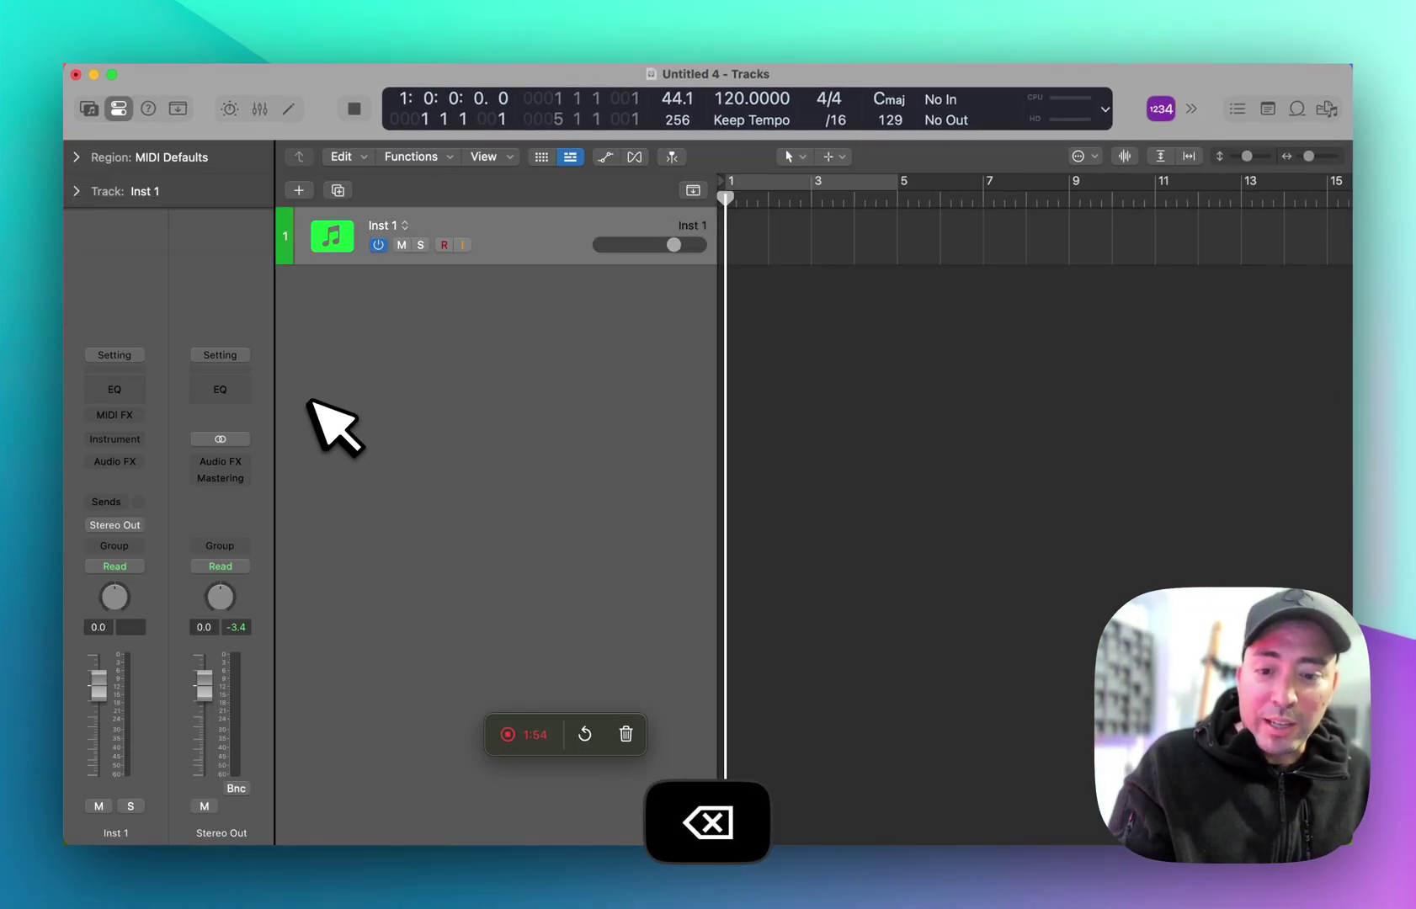
# Define the Piano patch Ballad as the default patch again.
pyautogui.press('y')
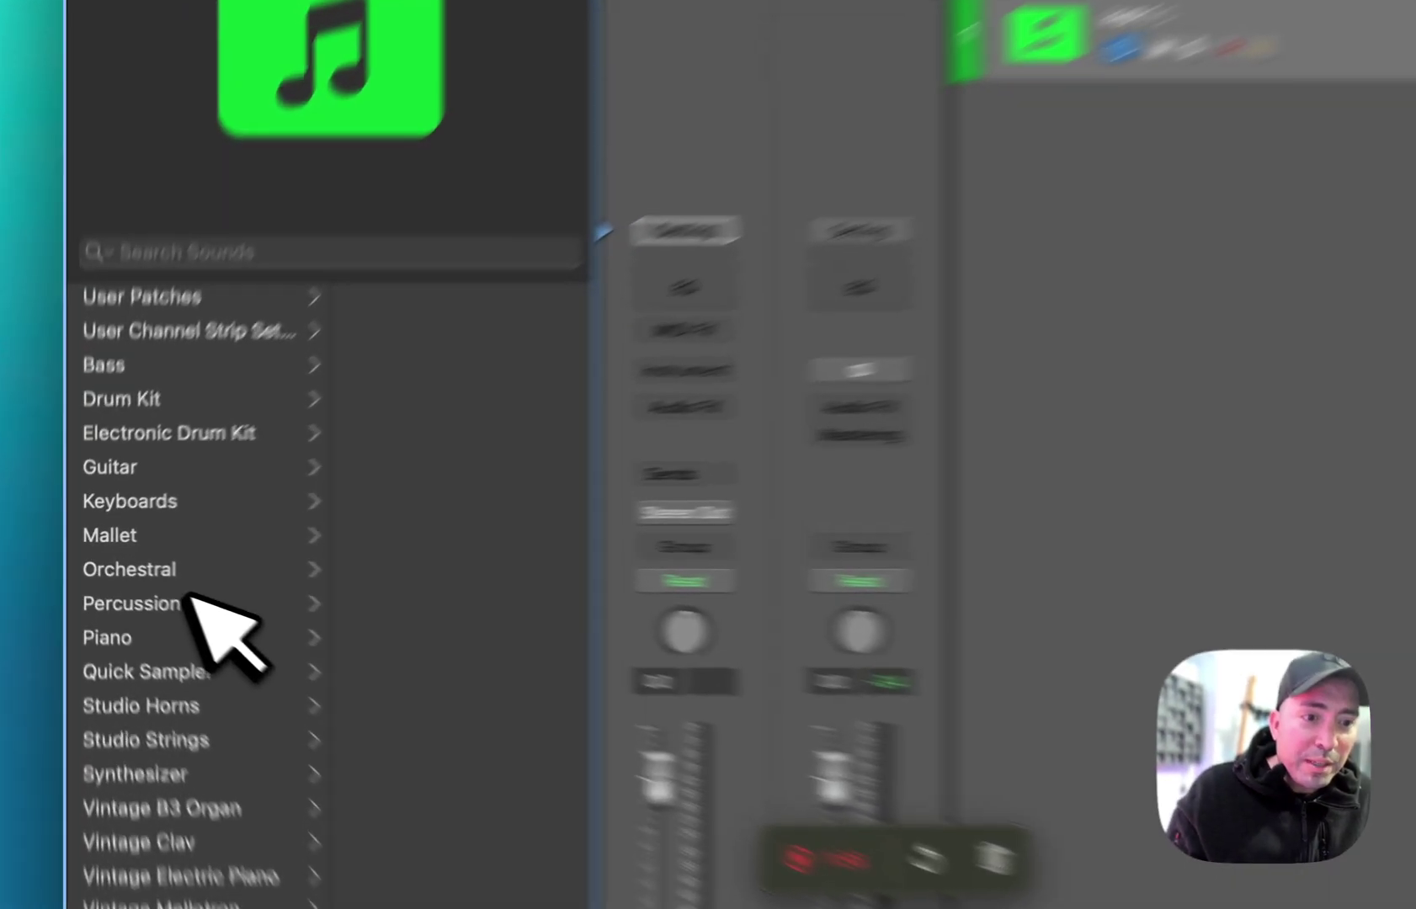
pyautogui.click(185, 638)
pyautogui.rightClick(539, 186)
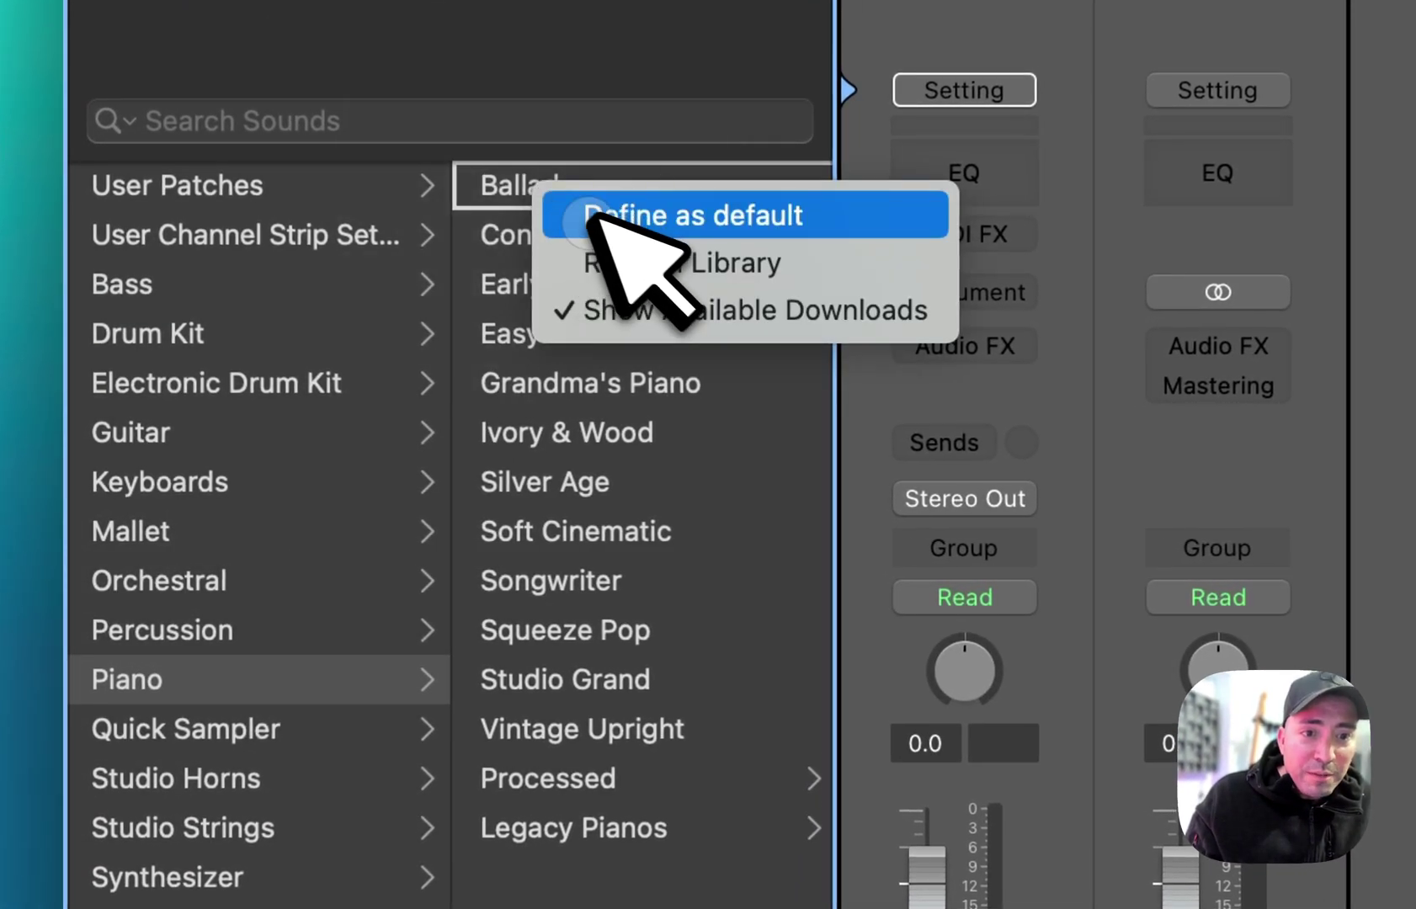
pyautogui.click(596, 218)
pyautogui.press('y')
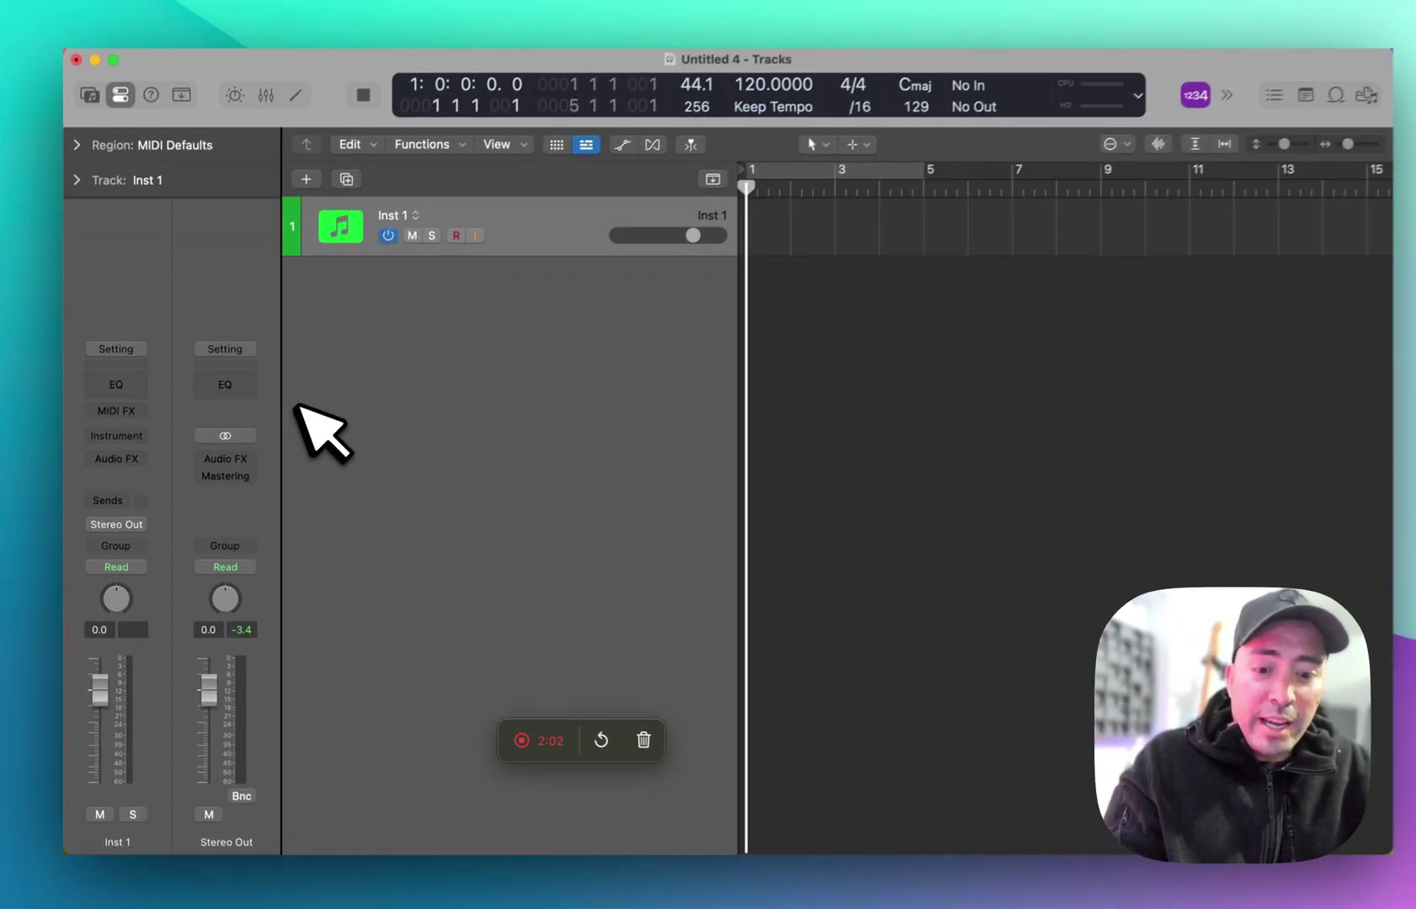
# Delete Inst 1 and create a new track using Default Patch as the instrument.
pyautogui.press('super+BackSpace')
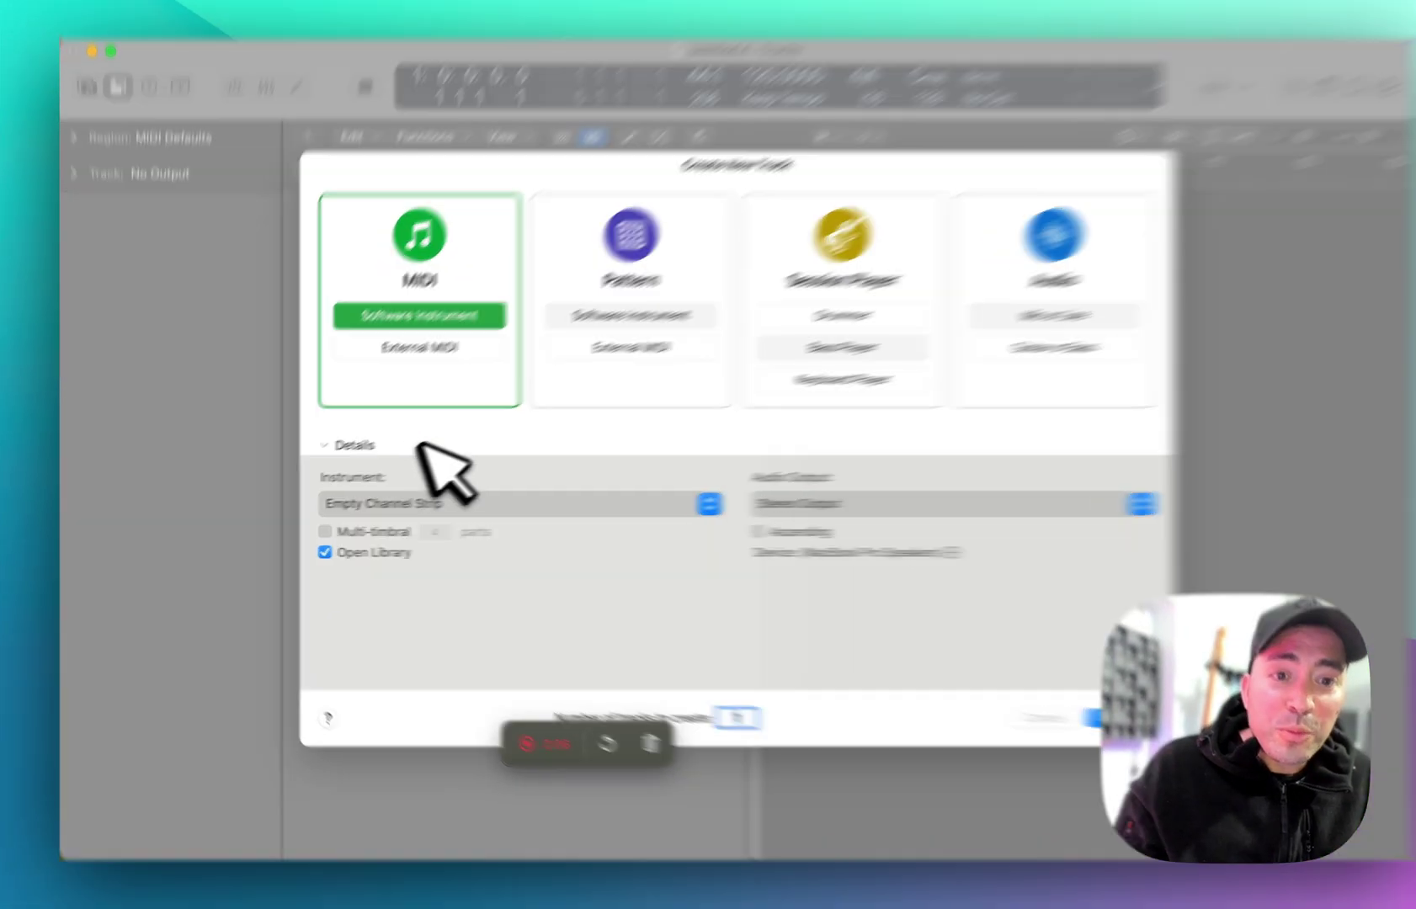
pyautogui.click(420, 505)
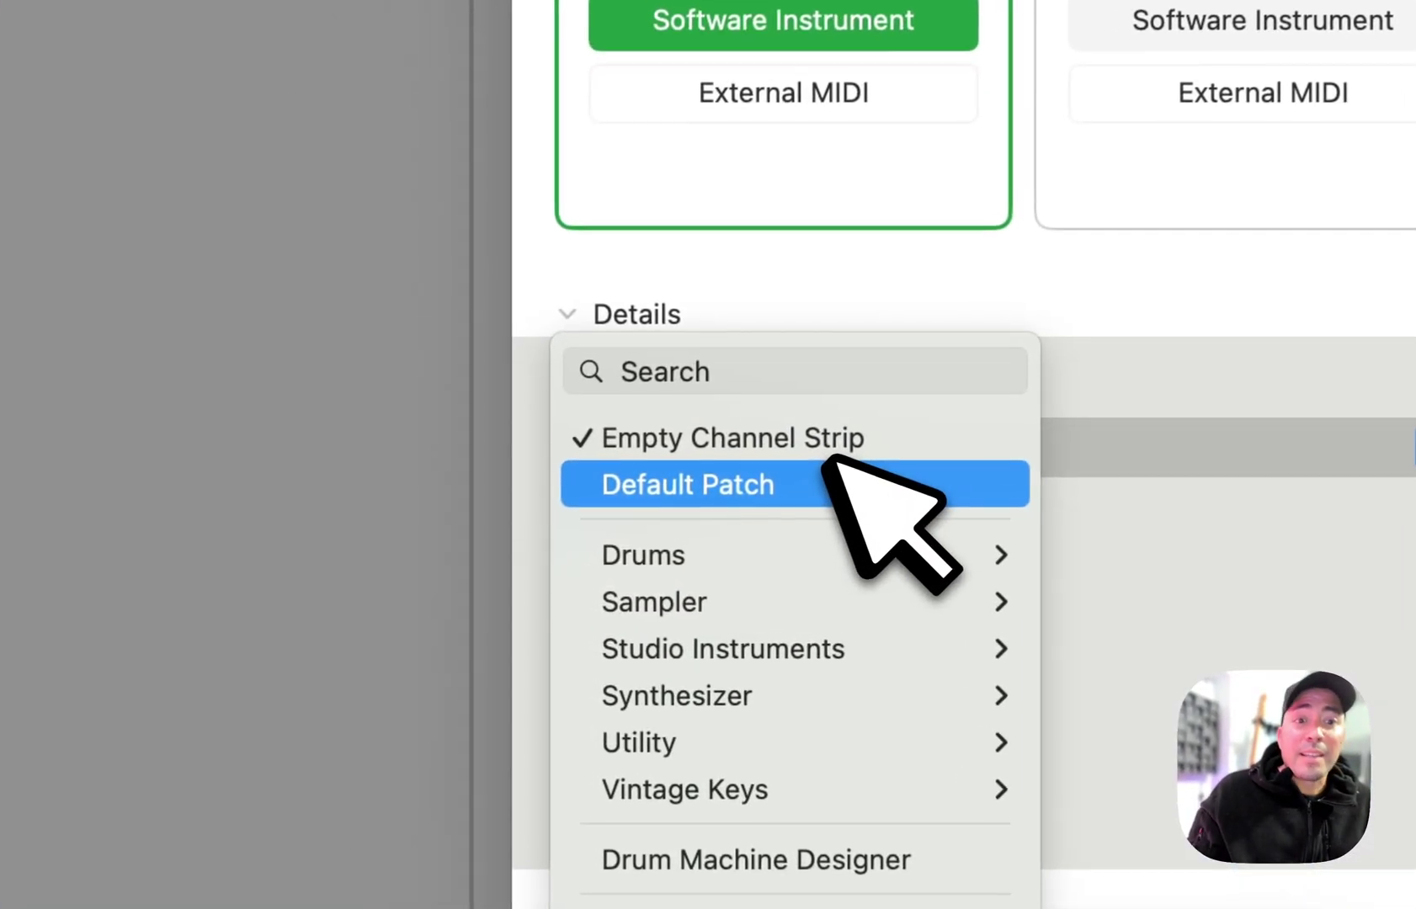
pyautogui.click(838, 473)
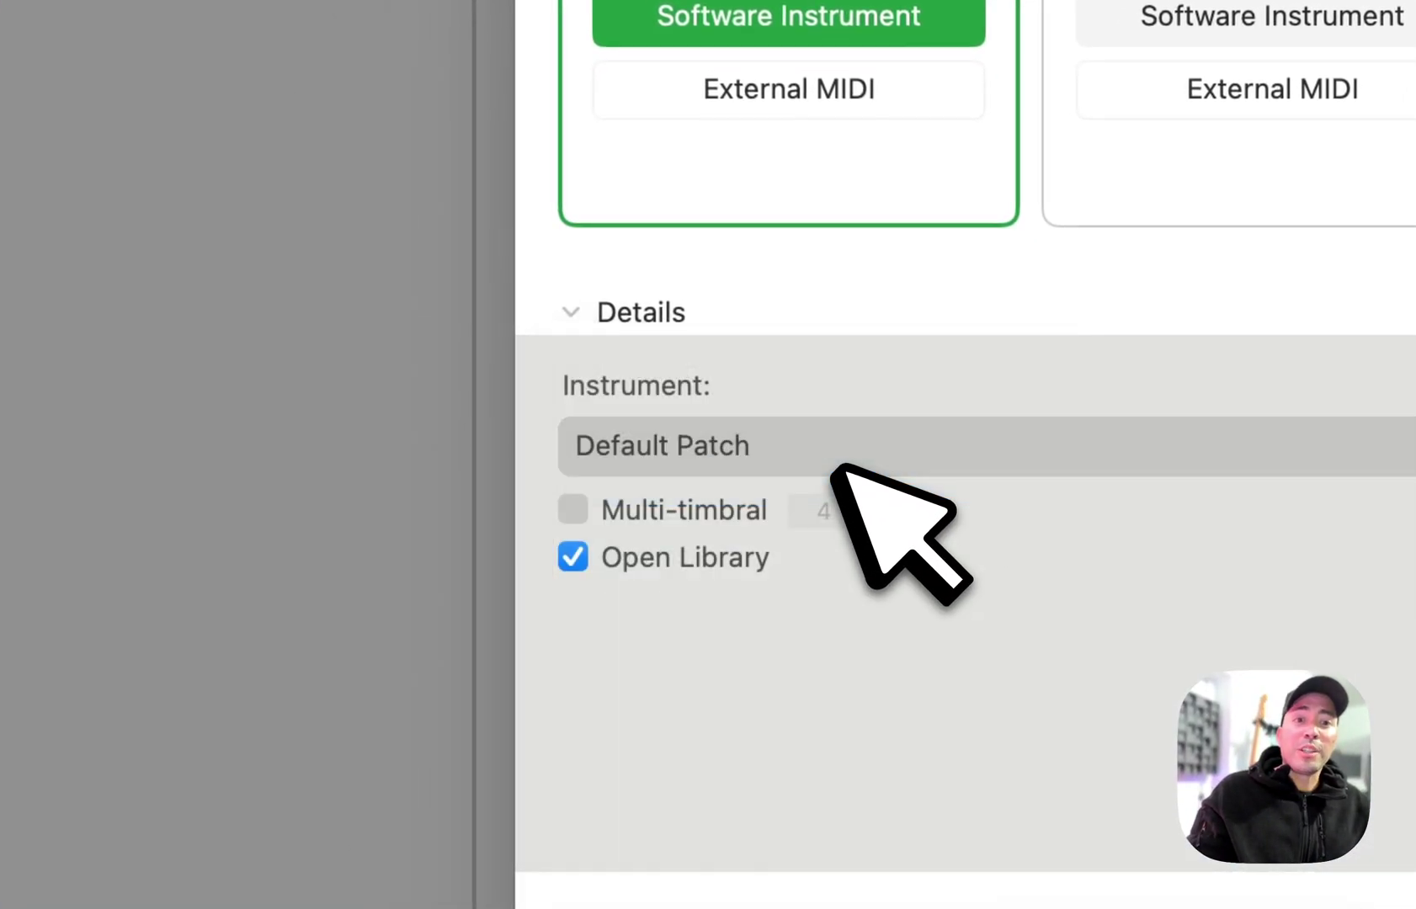
pyautogui.press('Return')
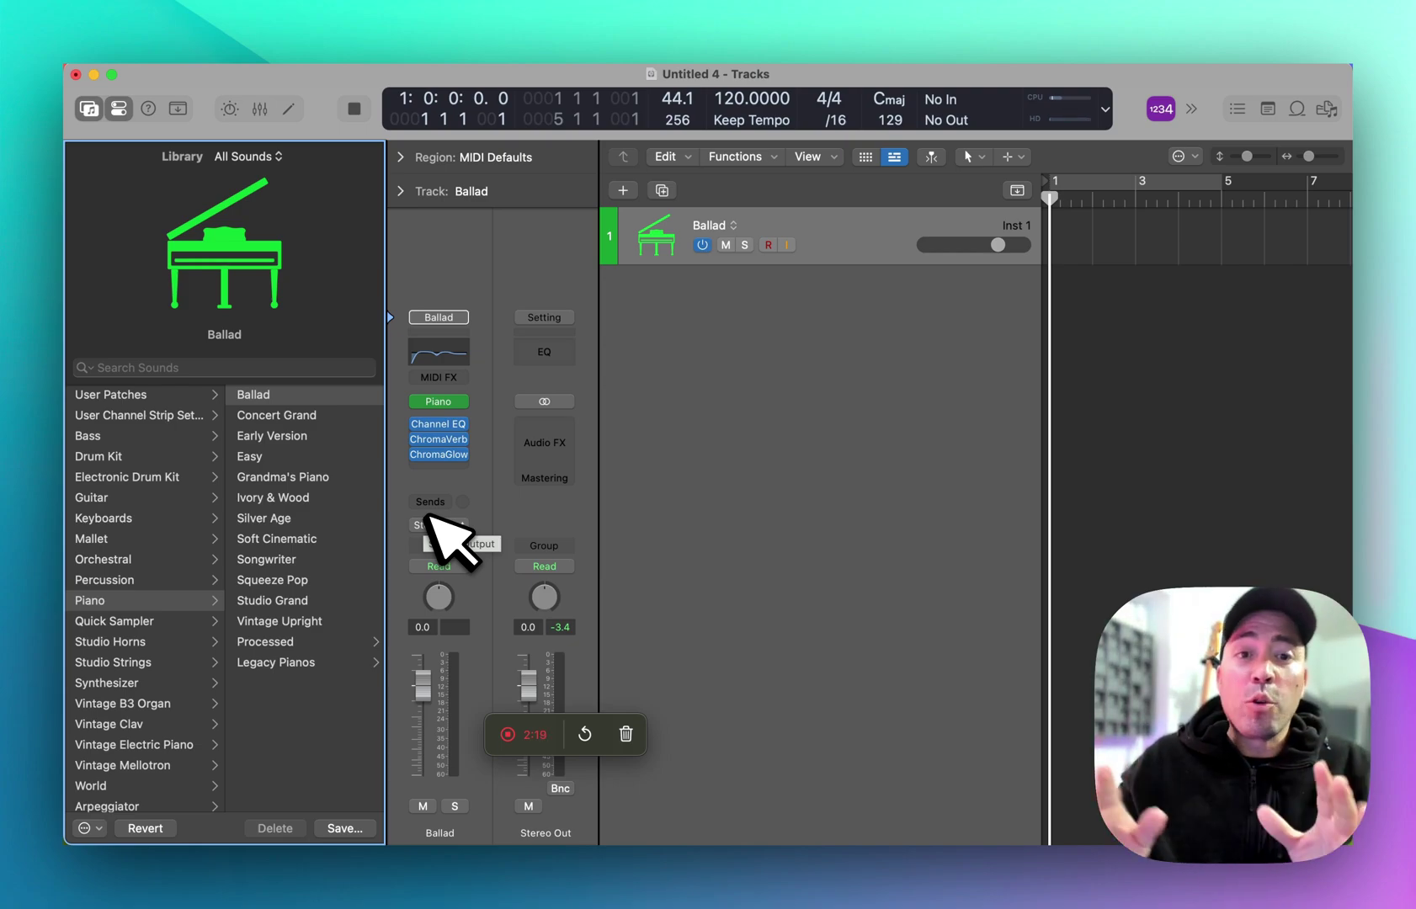
# Hide the side panels and create a track with the AU Instrument Vital, closing its plug-in window.
pyautogui.press('y')
pyautogui.press('i')
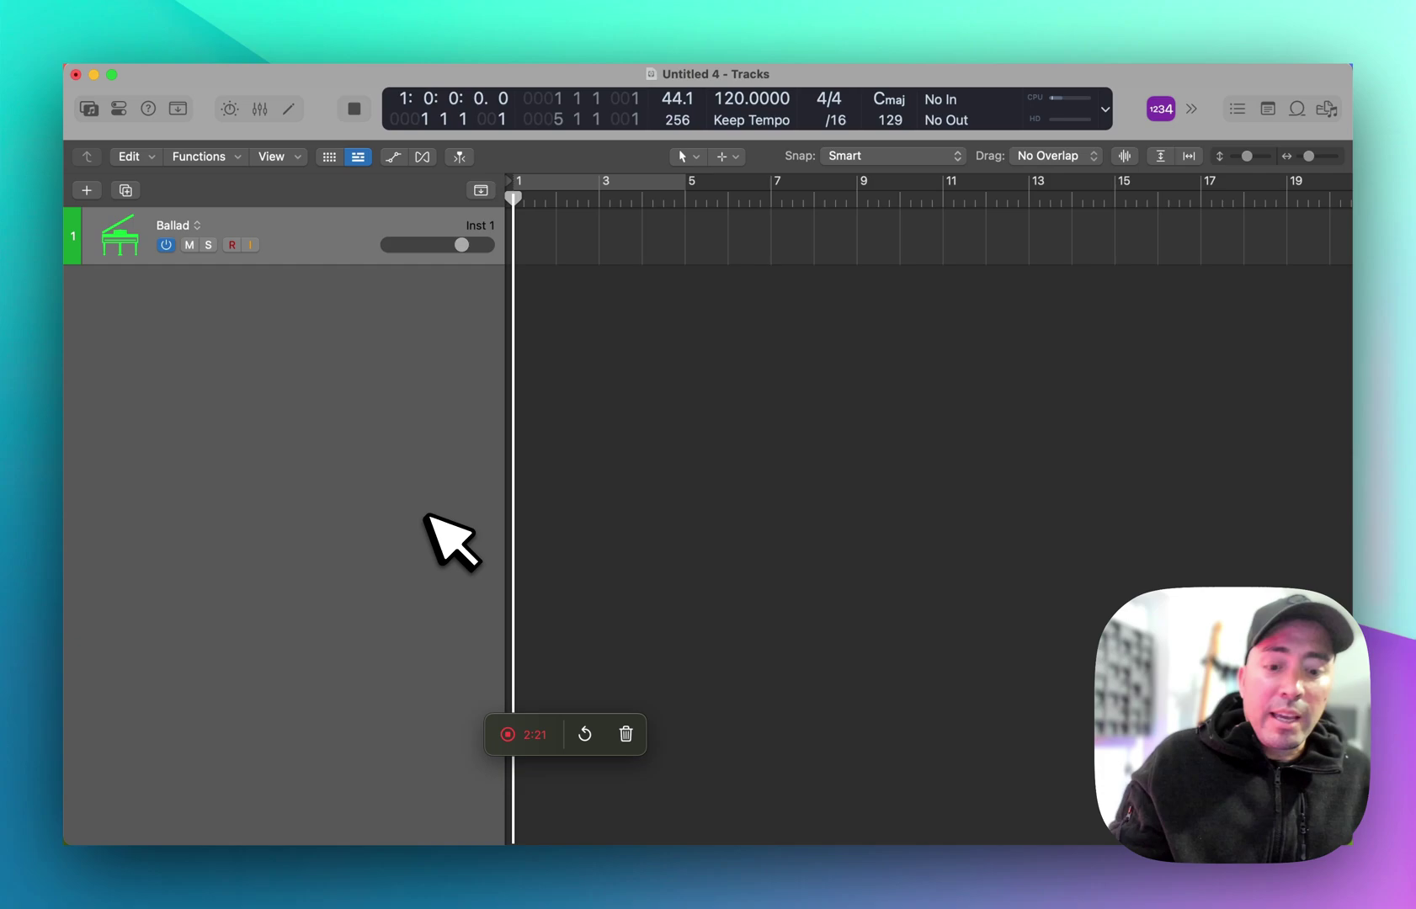
pyautogui.press('super+alt+n')
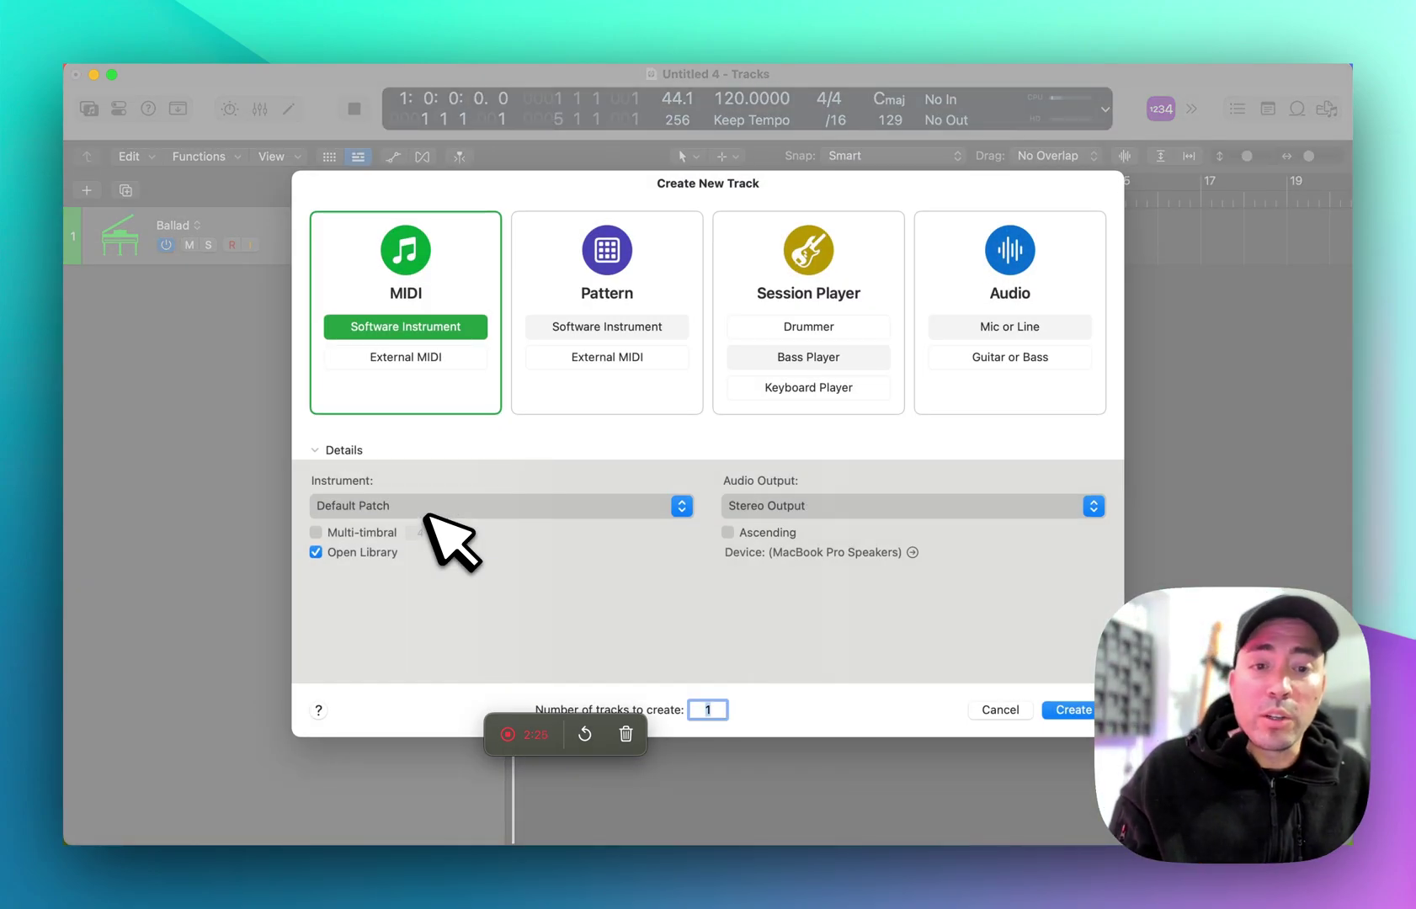
pyautogui.click(521, 506)
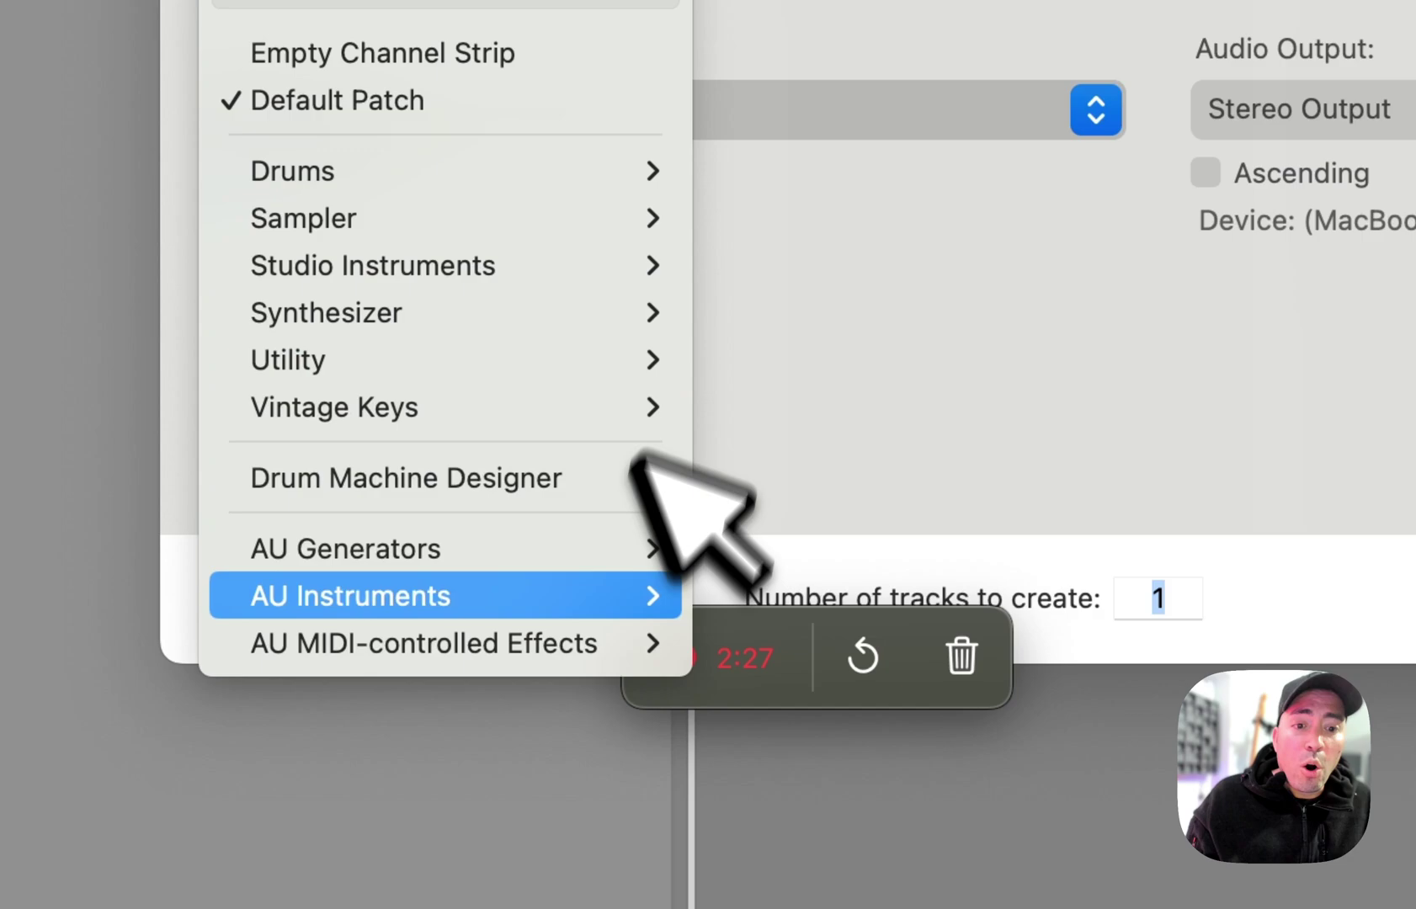
pyautogui.moveTo(627, 594)
pyautogui.moveTo(935, 872)
pyautogui.moveTo(1060, 867)
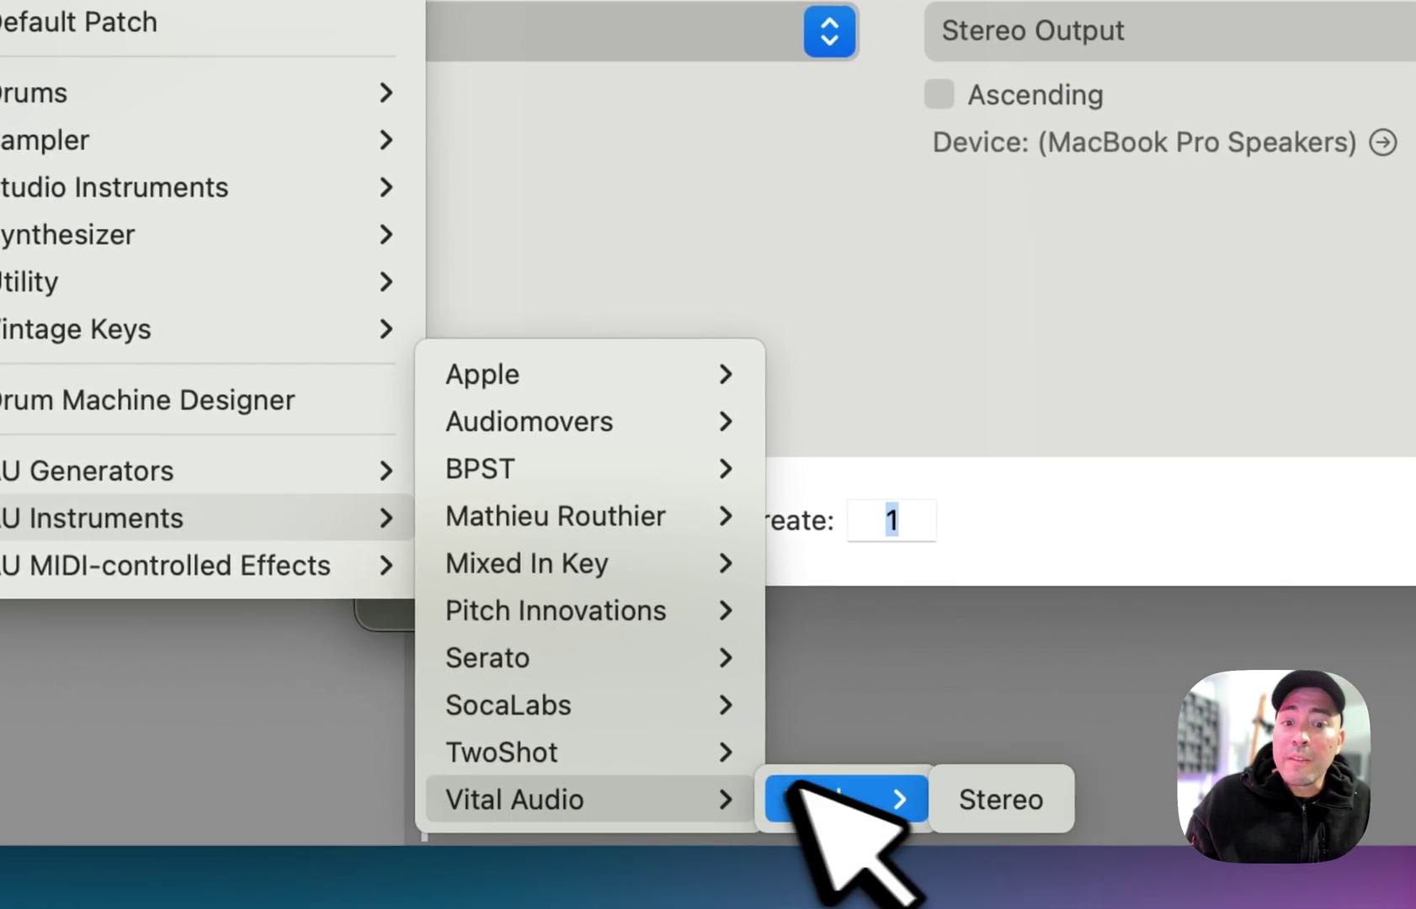
pyautogui.click(838, 792)
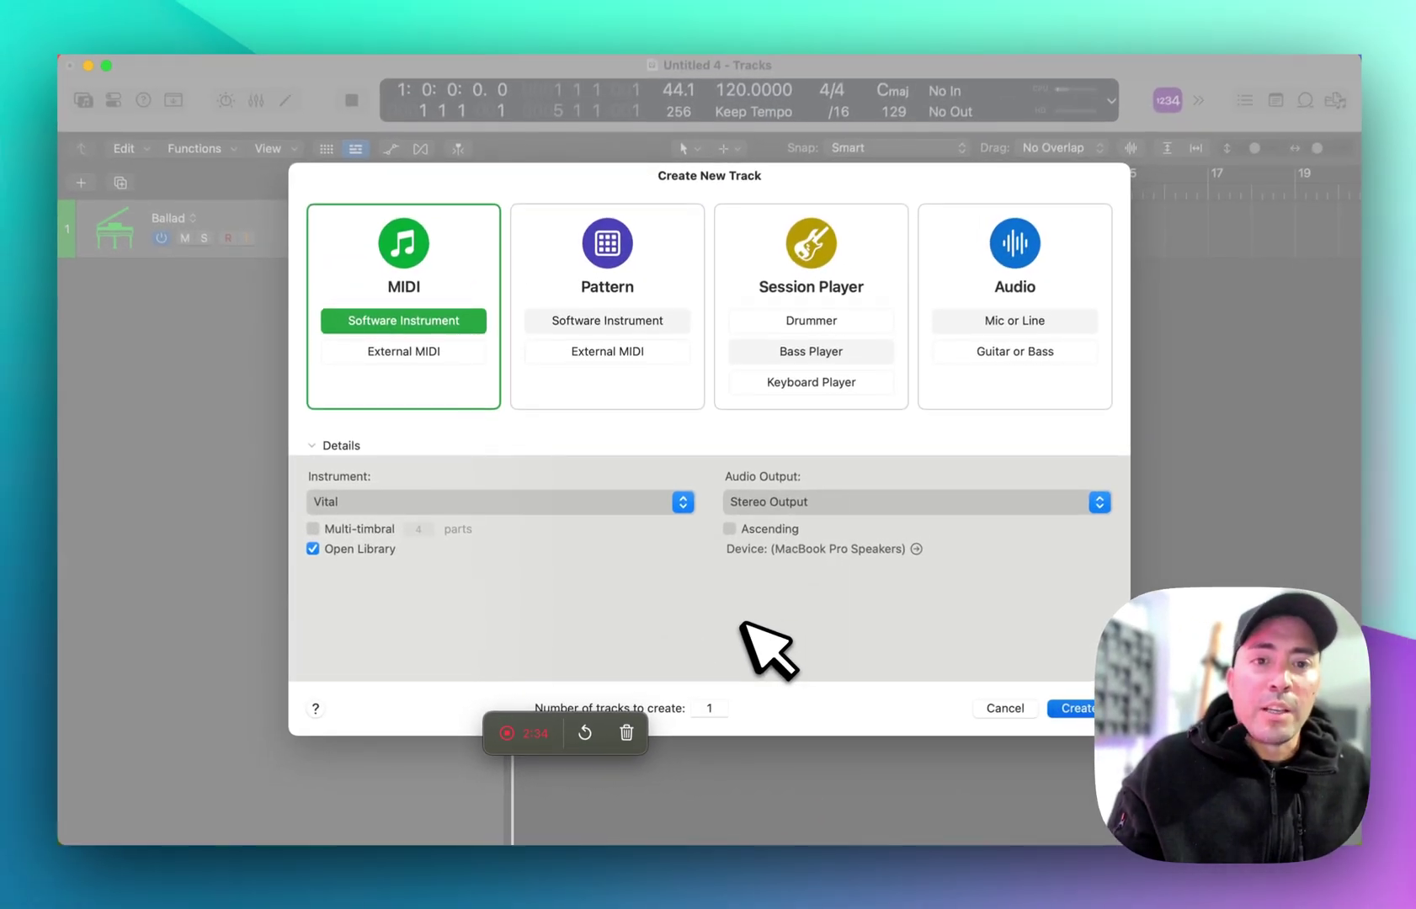
pyautogui.press('Return')
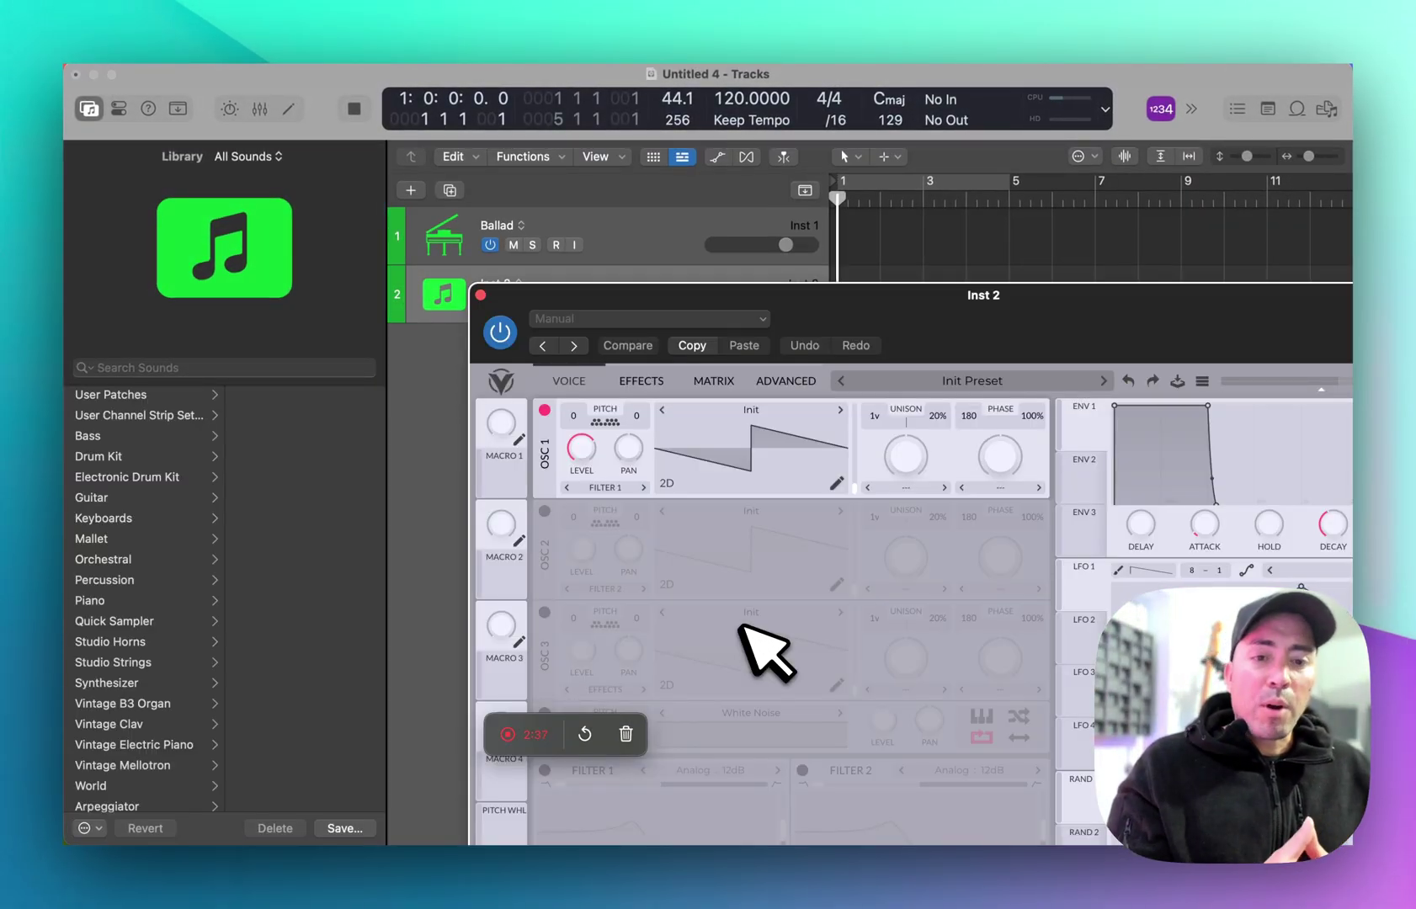
pyautogui.press('super+w')
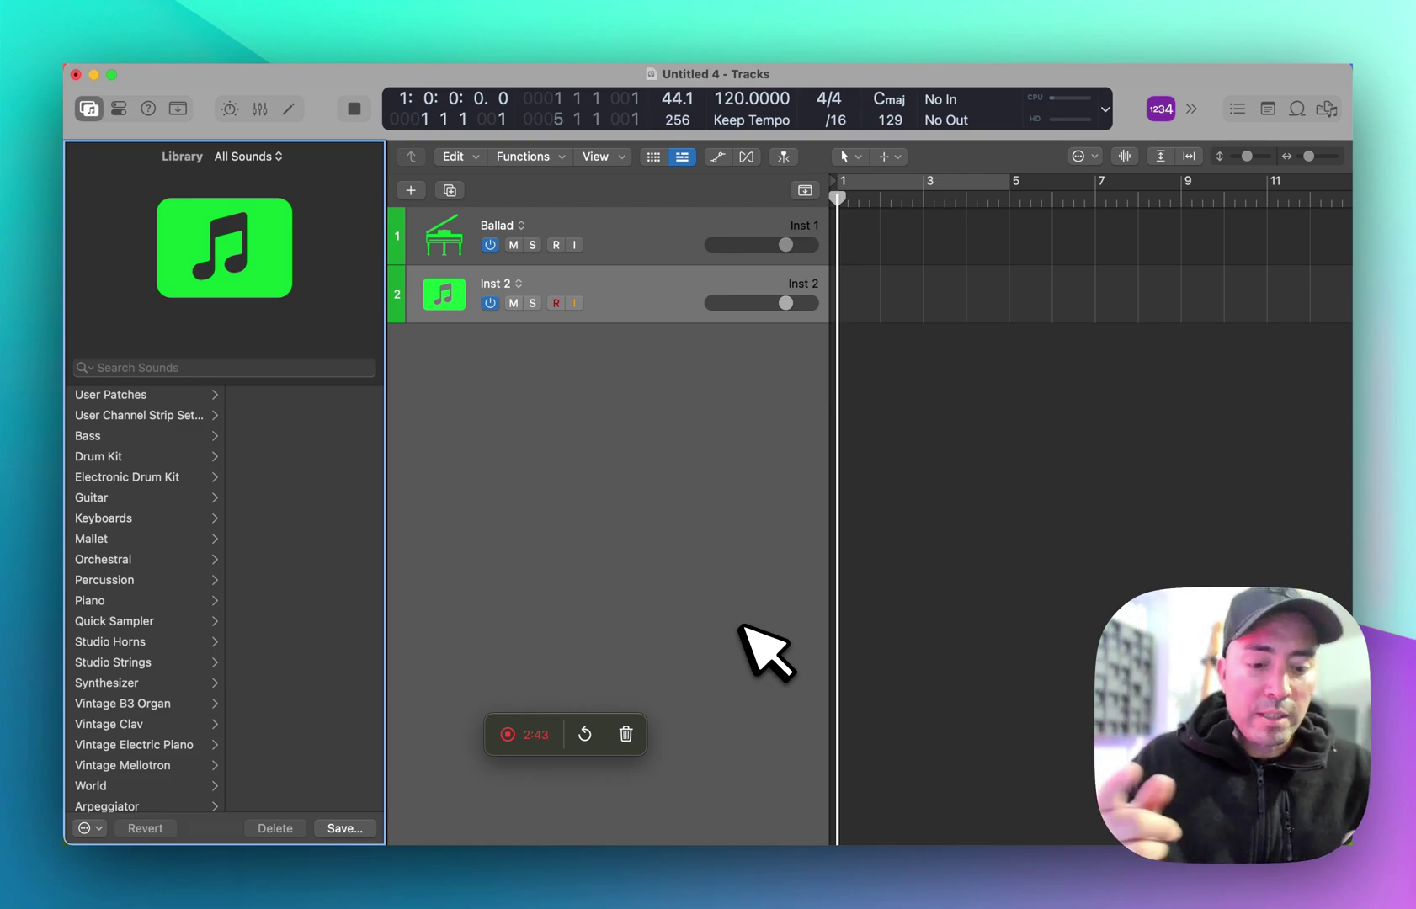
# Add a second Vital track, close the plug-in windows and show the inspector.
pyautogui.press('super+alt+s')
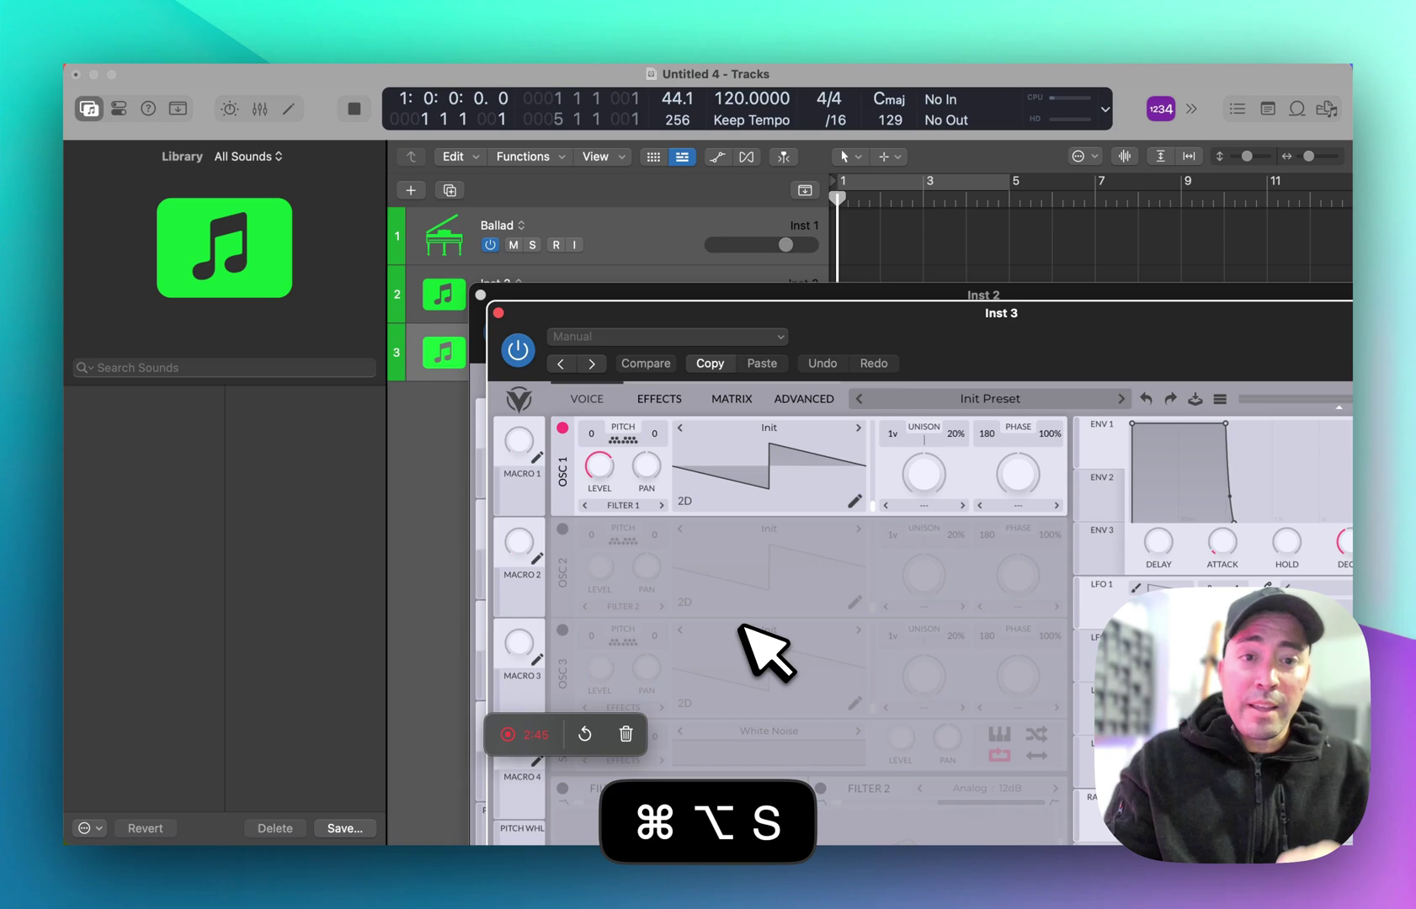
pyautogui.press('v')
pyautogui.press('i')
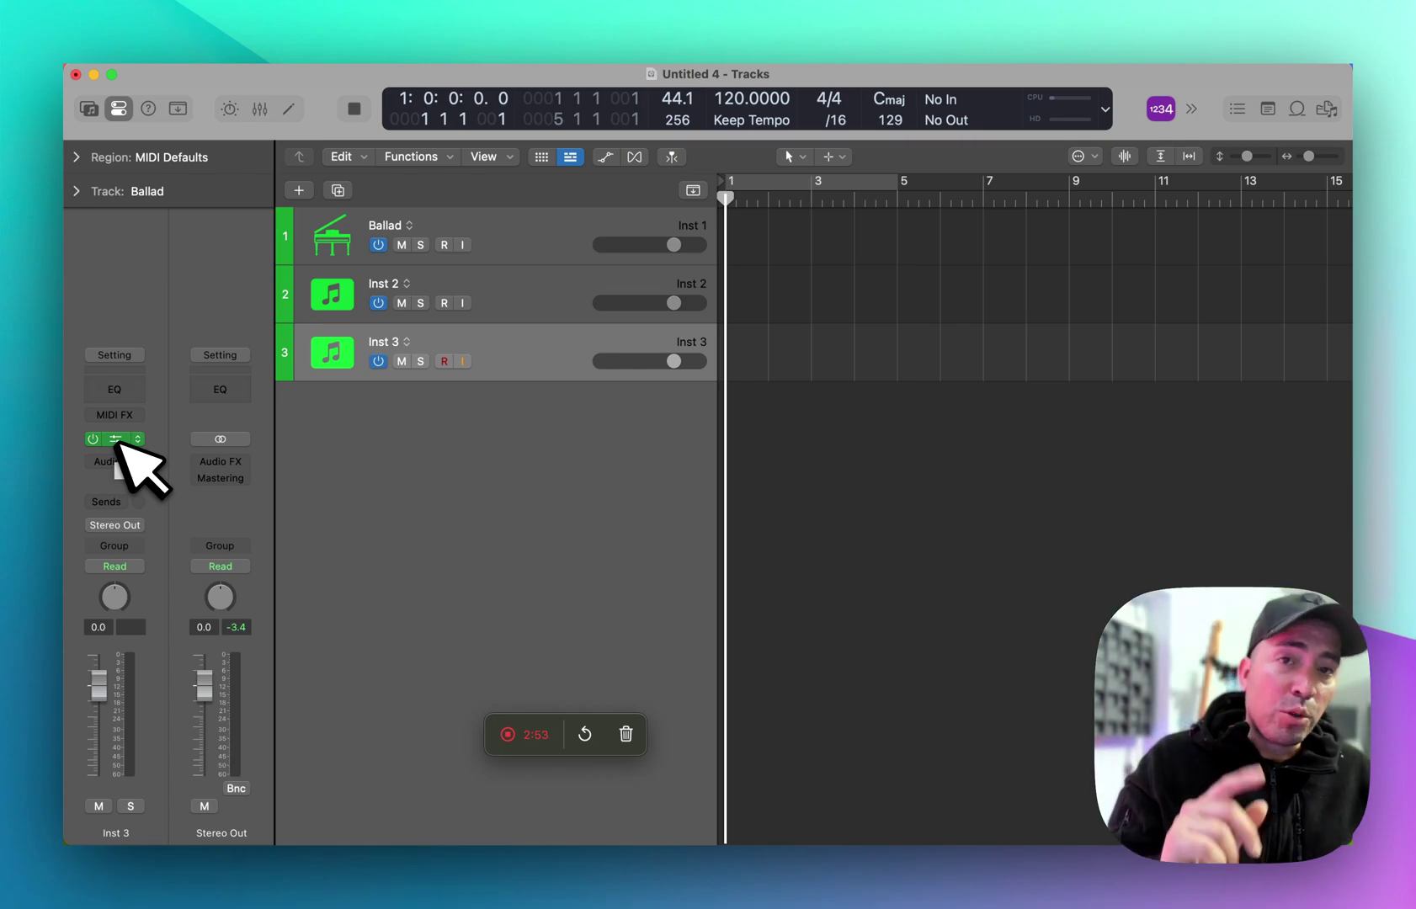
# Delete the Inst 2 track and create a new track with EFM1 (FM Synth) Stereo as instrument.
pyautogui.press('super+alt+n')
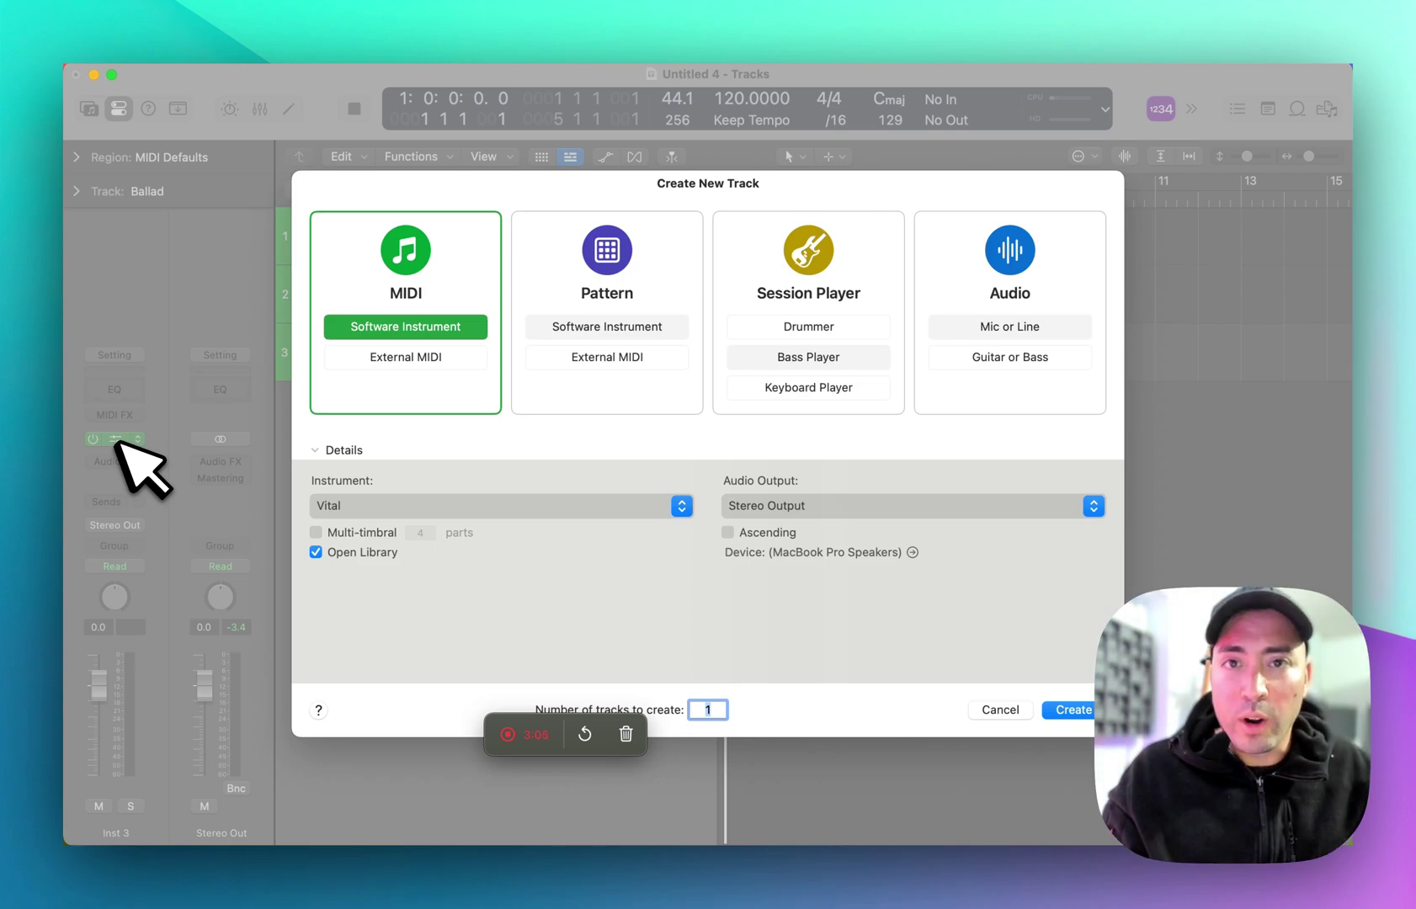
pyautogui.press('BackSpace')
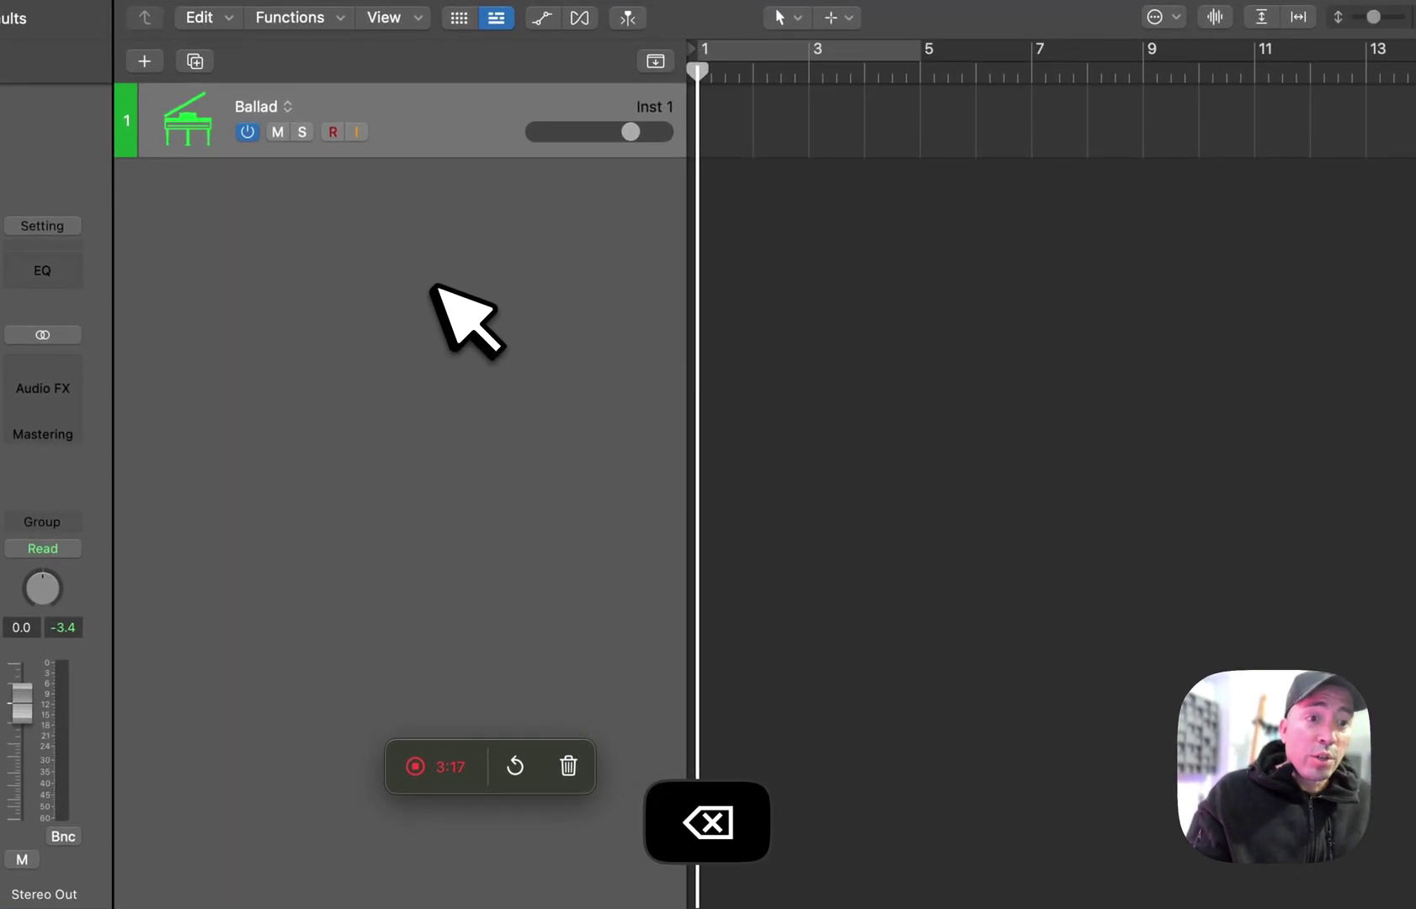
pyautogui.press('alt+super+n')
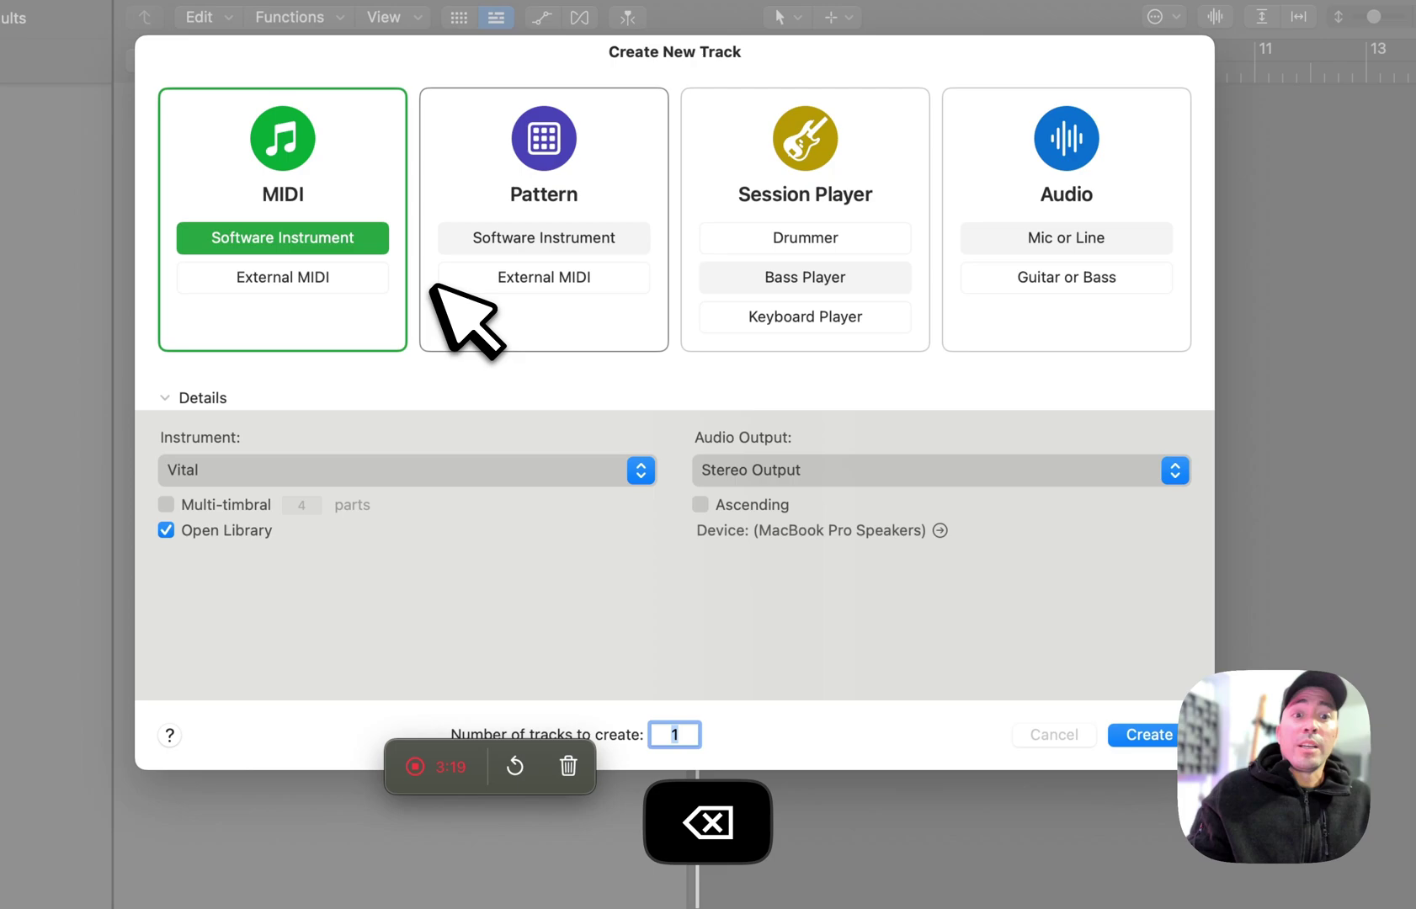
pyautogui.click(471, 470)
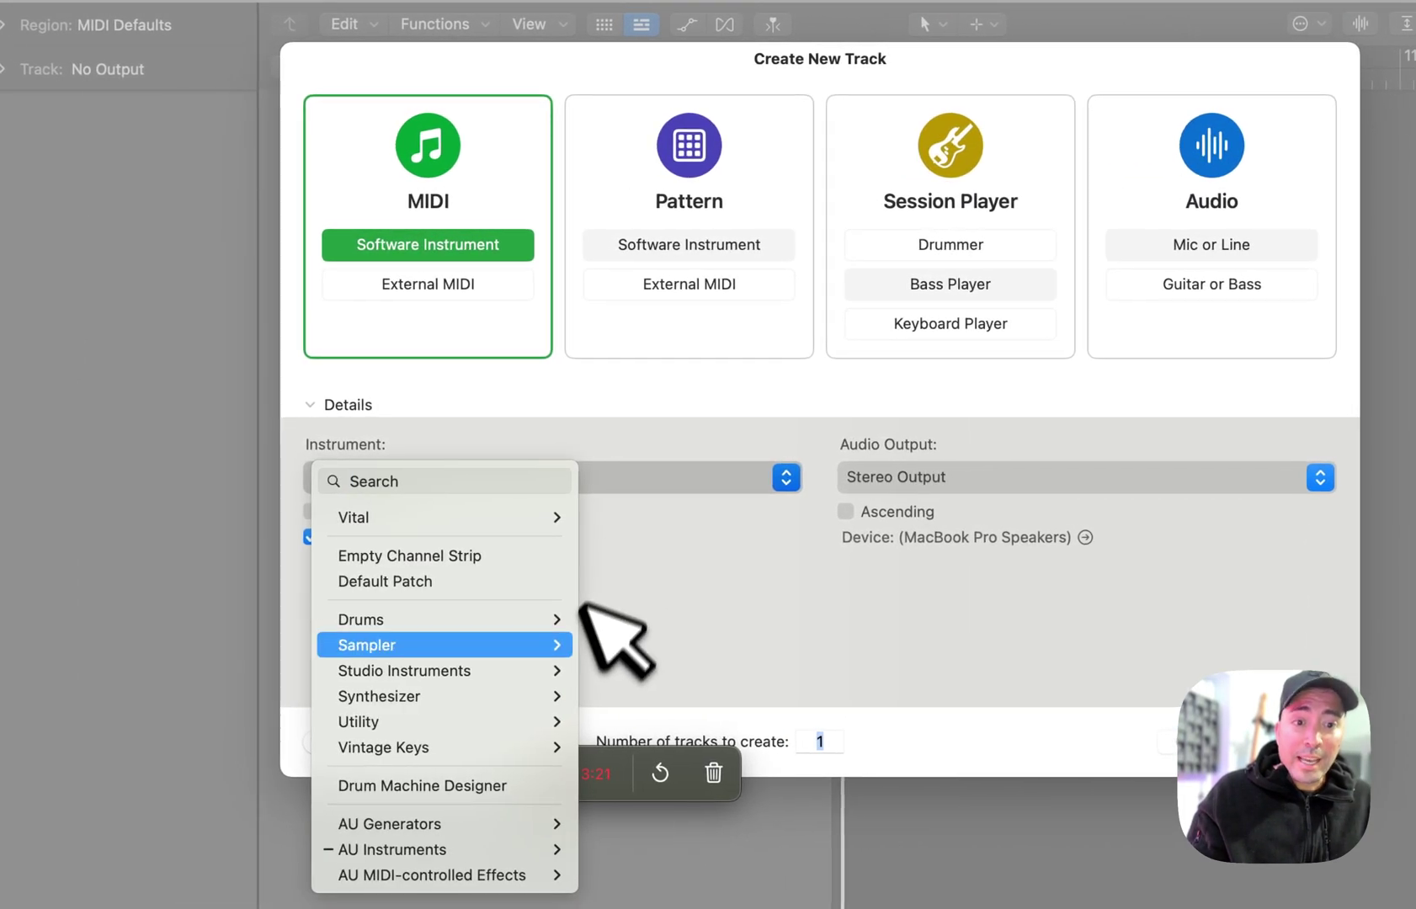
pyautogui.moveTo(560, 695)
pyautogui.moveTo(602, 682)
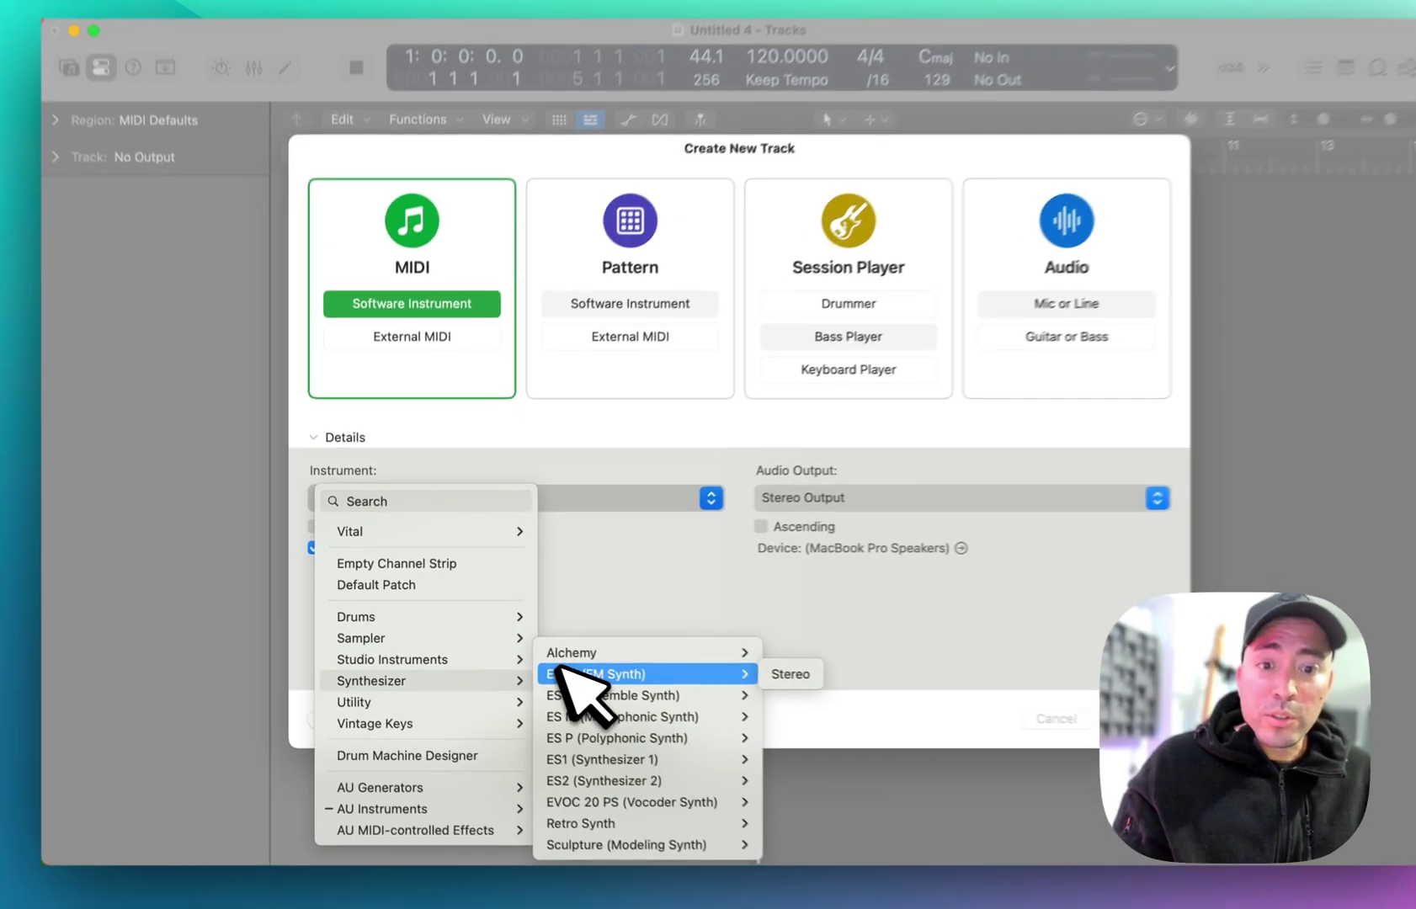
pyautogui.moveTo(623, 823)
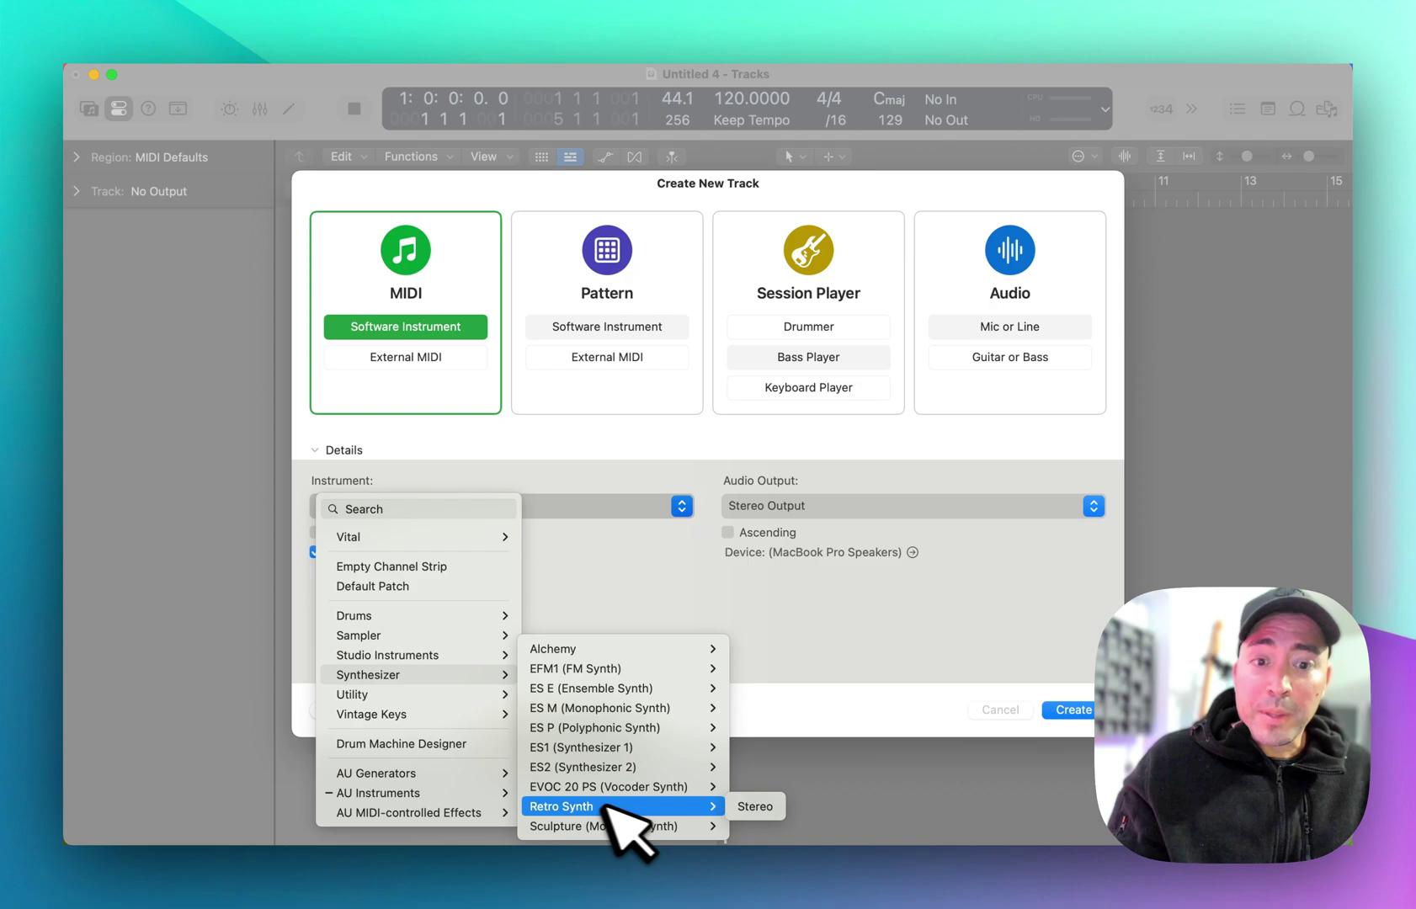
pyautogui.click(752, 668)
pyautogui.press('Return')
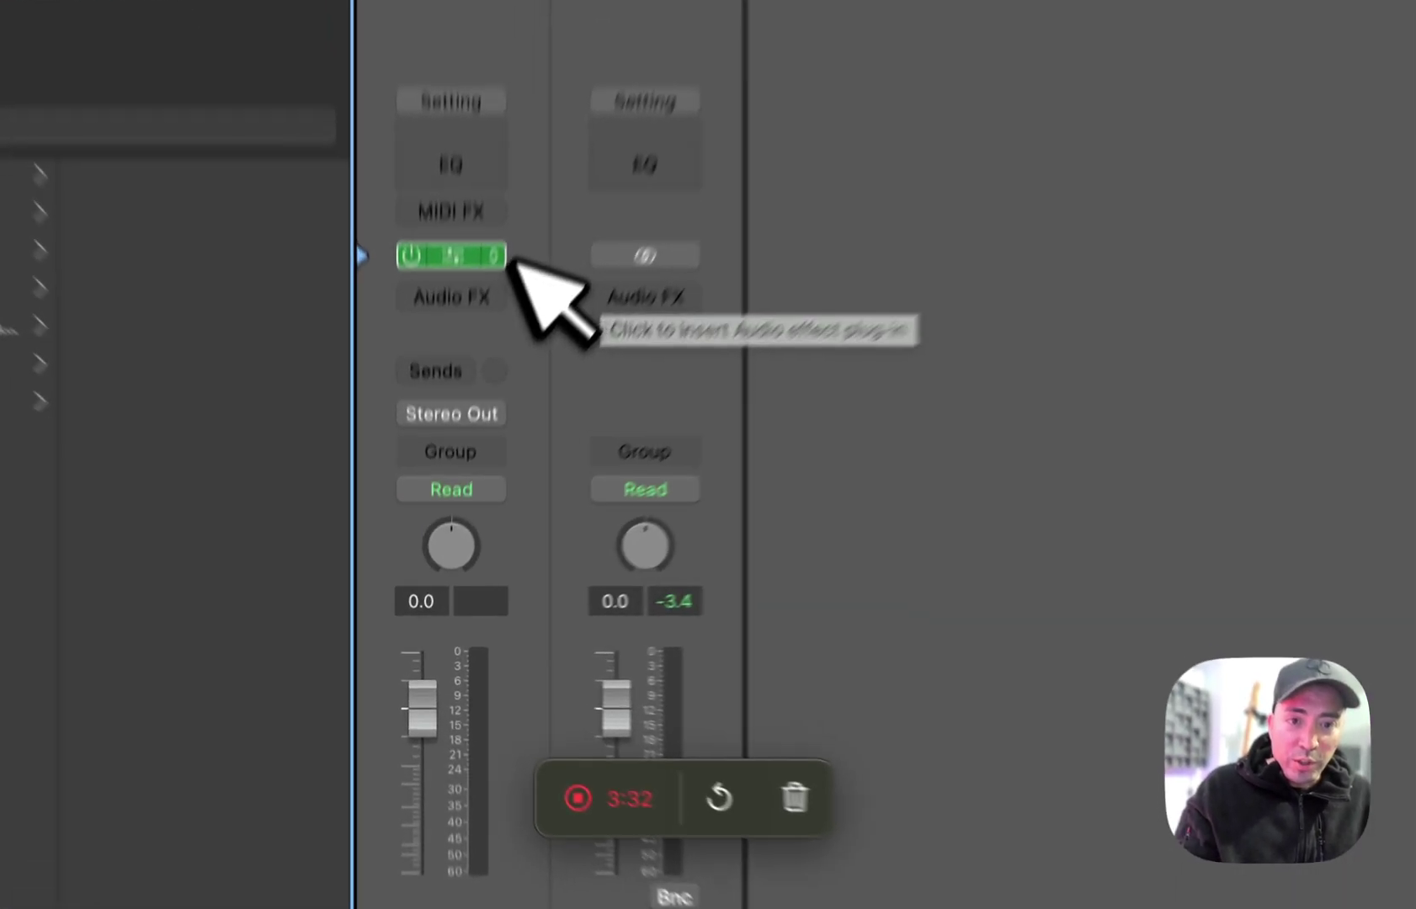
# Review the instrument list, keeping EFM1, and hide the sound library.
pyautogui.click(463, 438)
pyautogui.moveTo(816, 658)
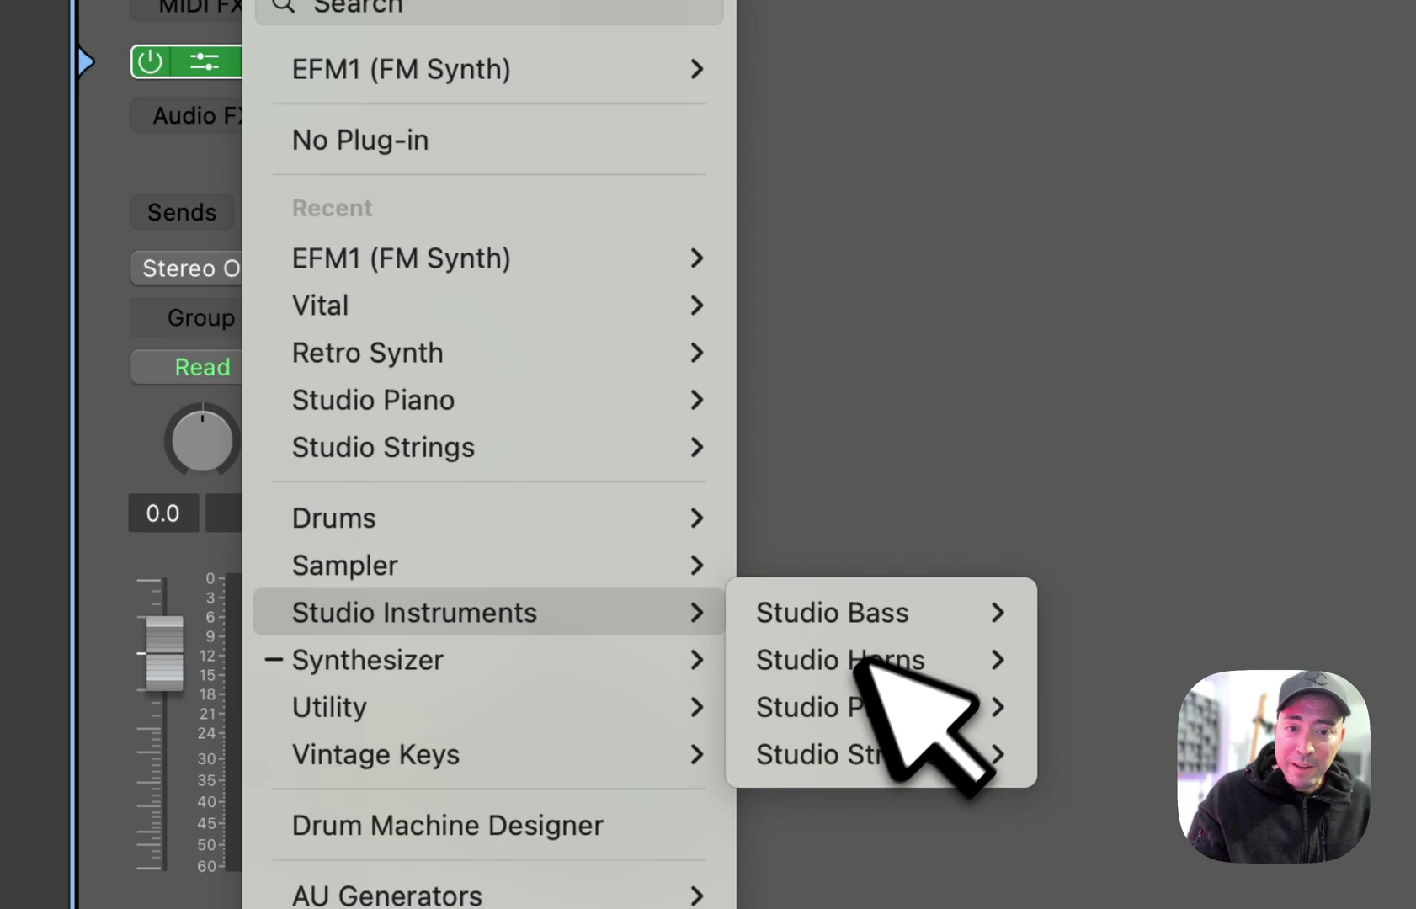
pyautogui.click(1261, 453)
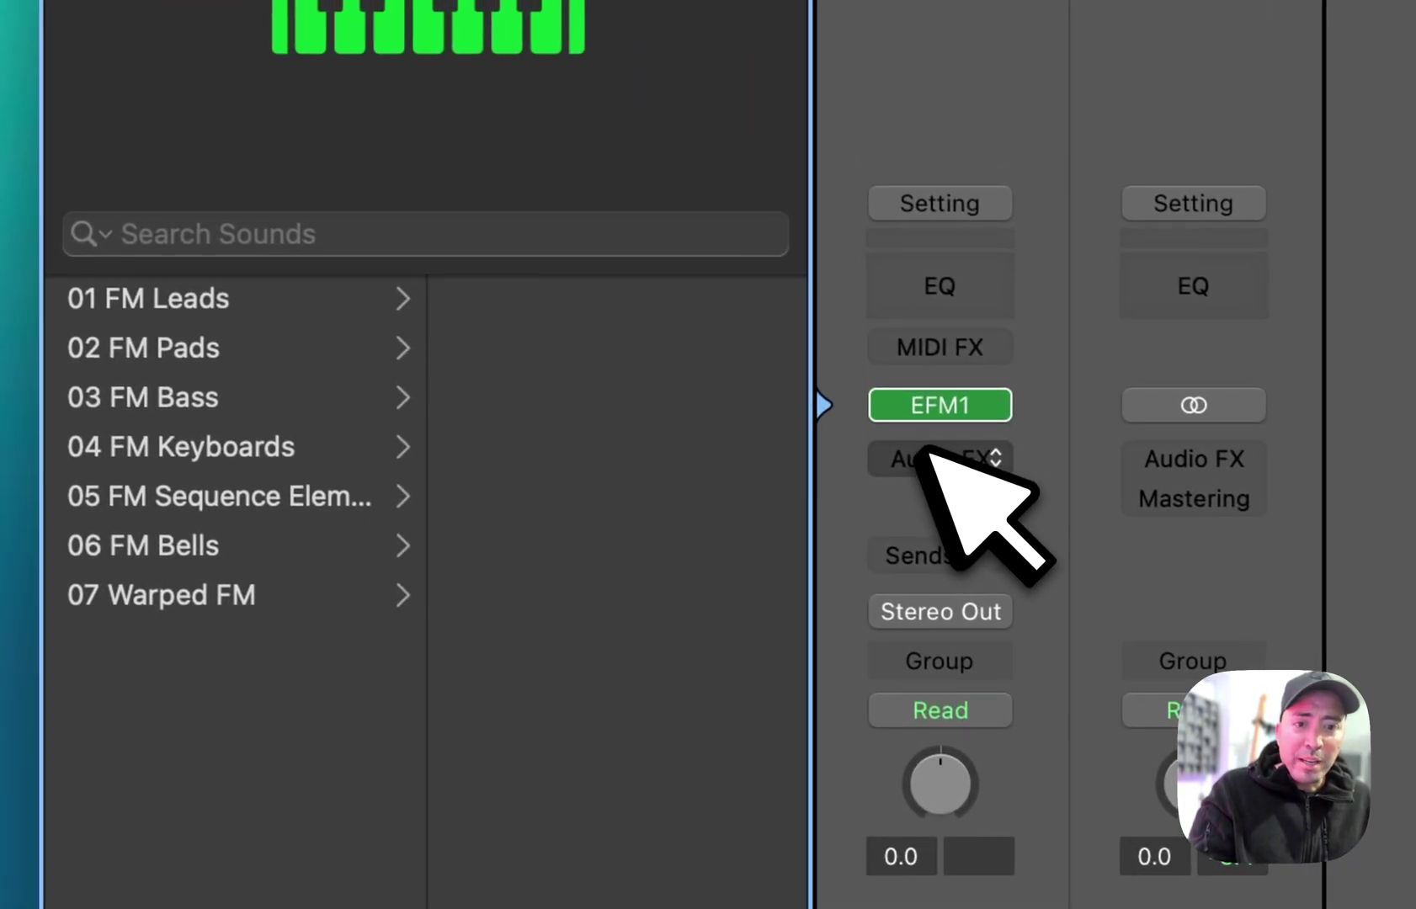
pyautogui.press('y')
# In the EFM1 window, raise the Volume Env R slider to maximum while playing notes.
pyautogui.click(184, 400)
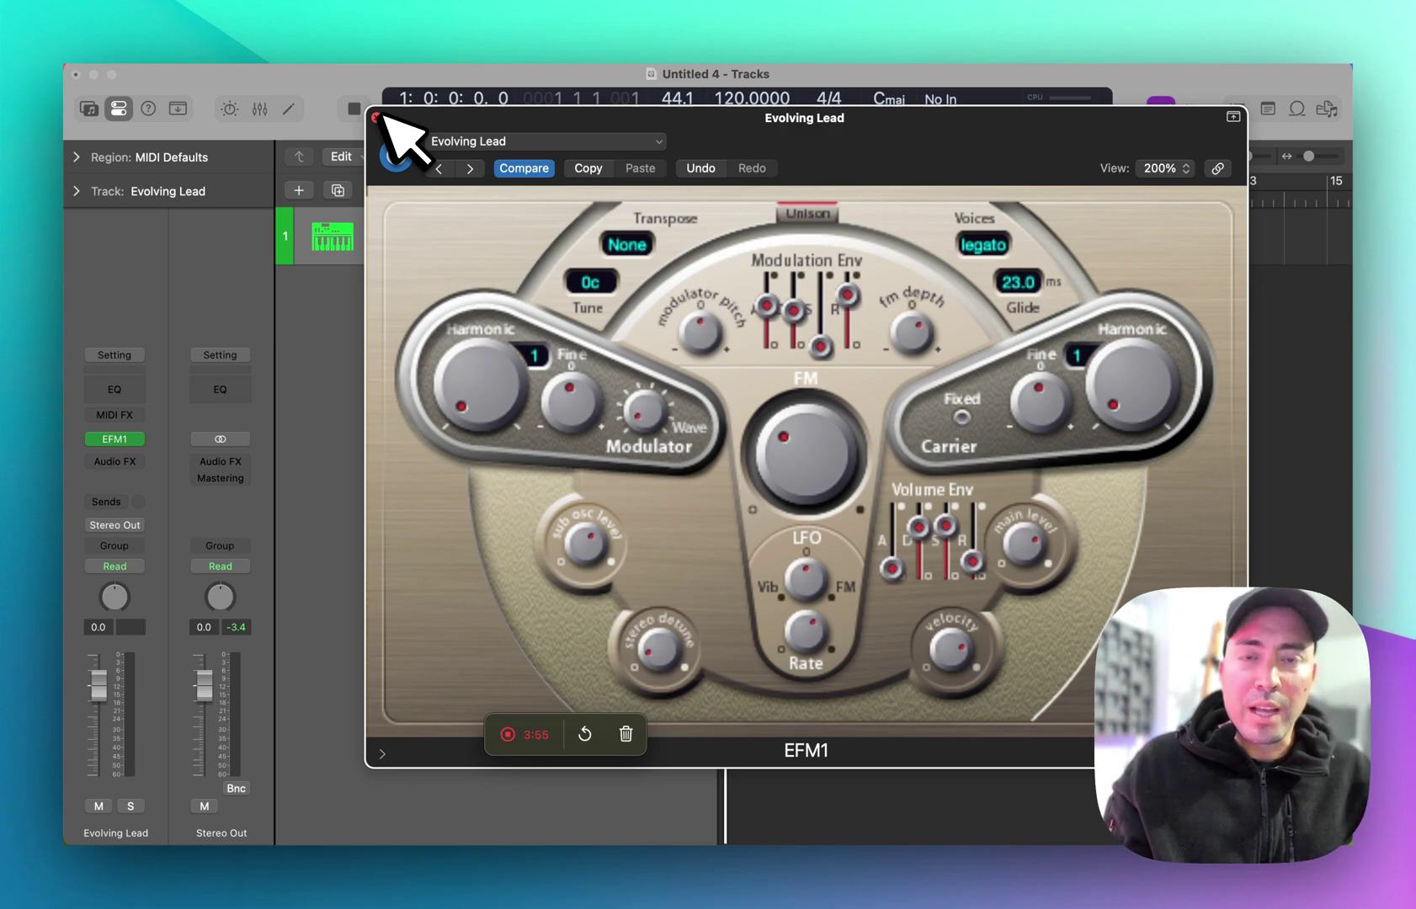
pyautogui.press('super+k')
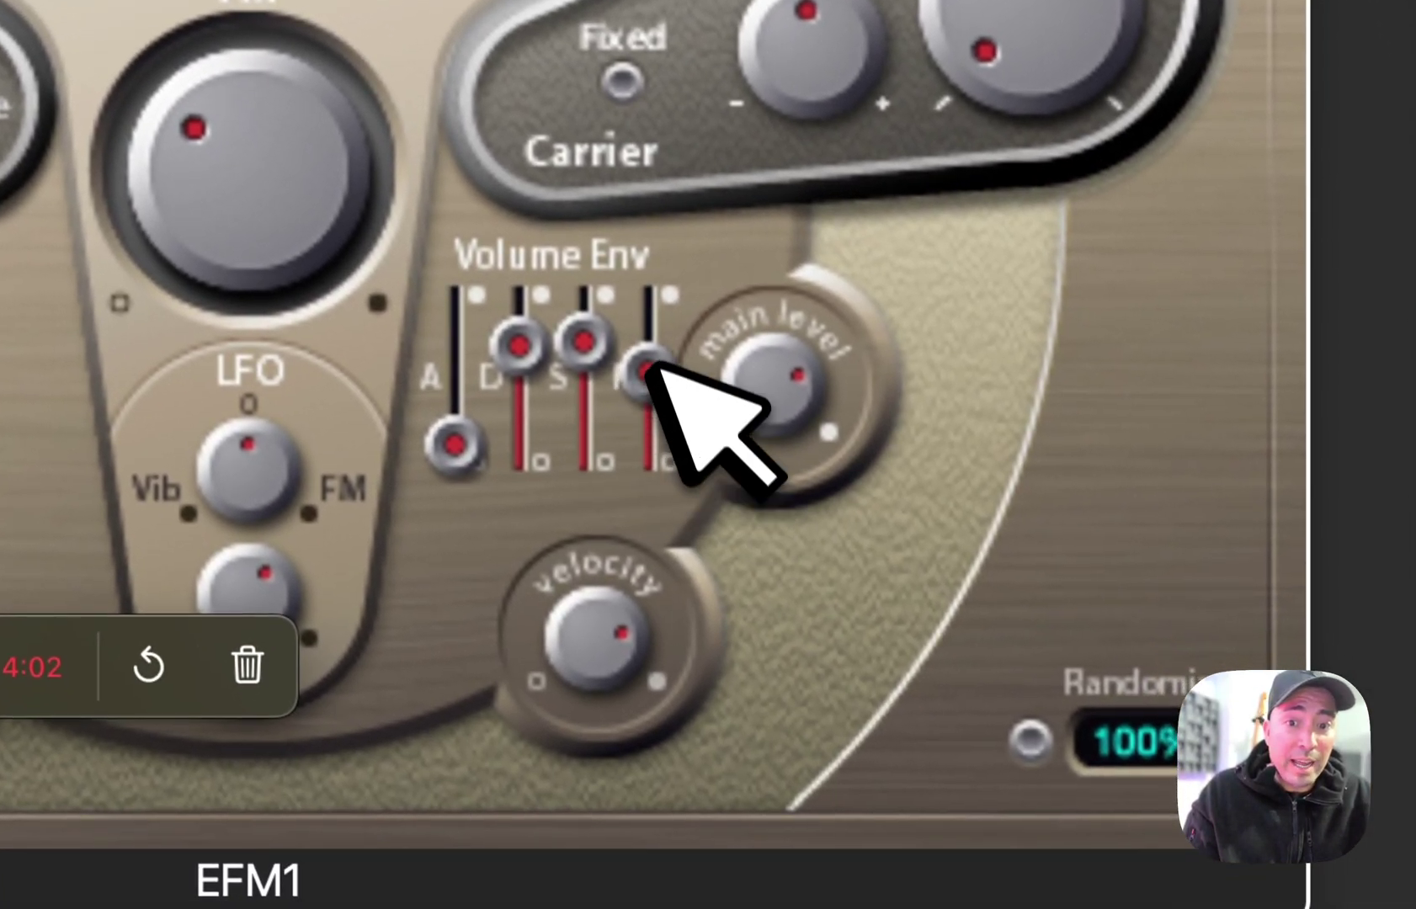
pyautogui.moveTo(650, 364); pyautogui.dragTo(649, 320)
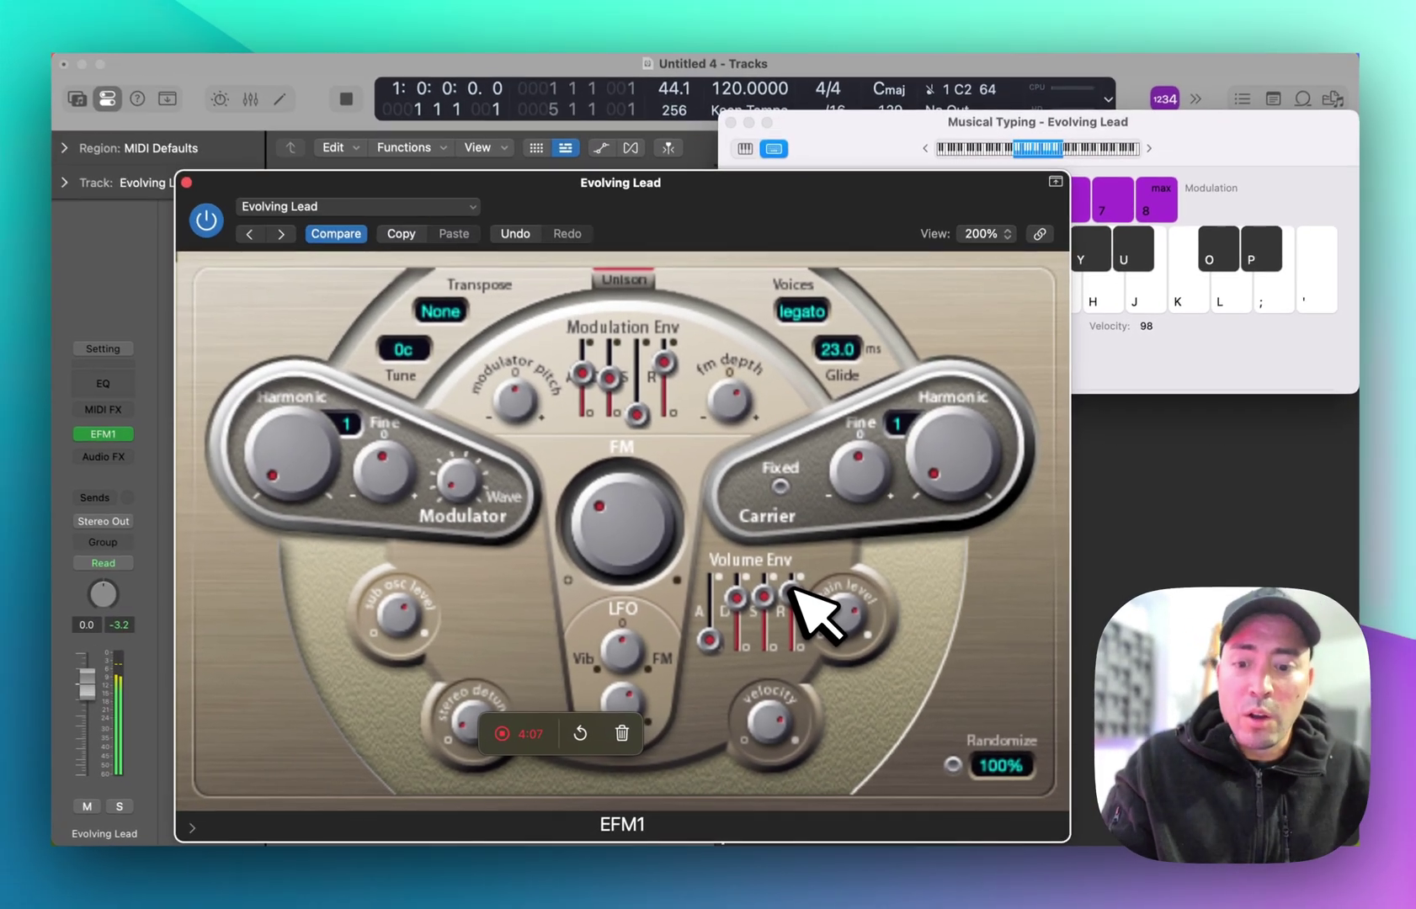
pyautogui.press('super+k')
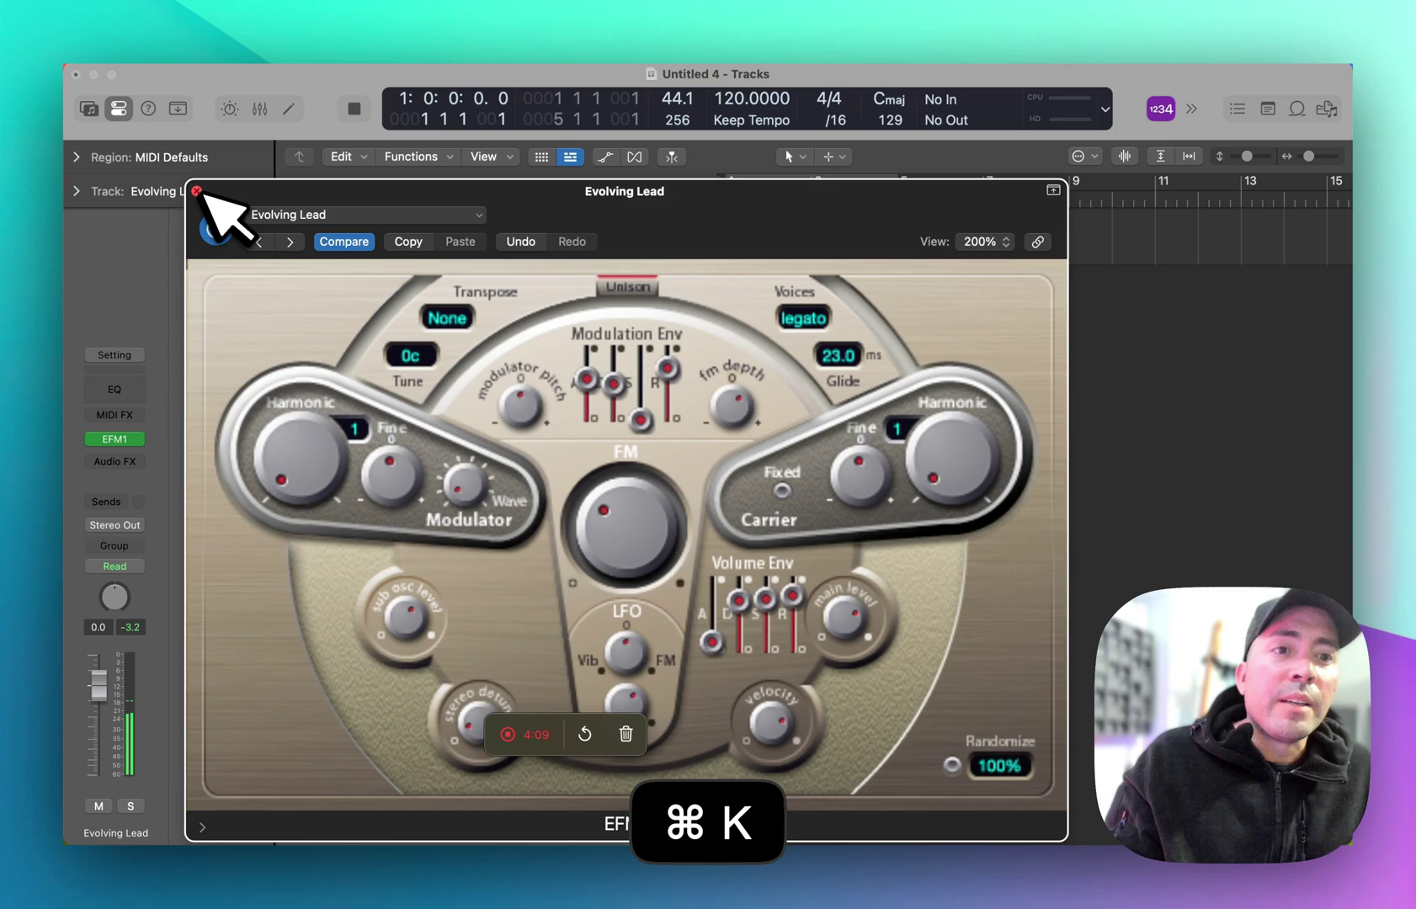
pyautogui.click(197, 191)
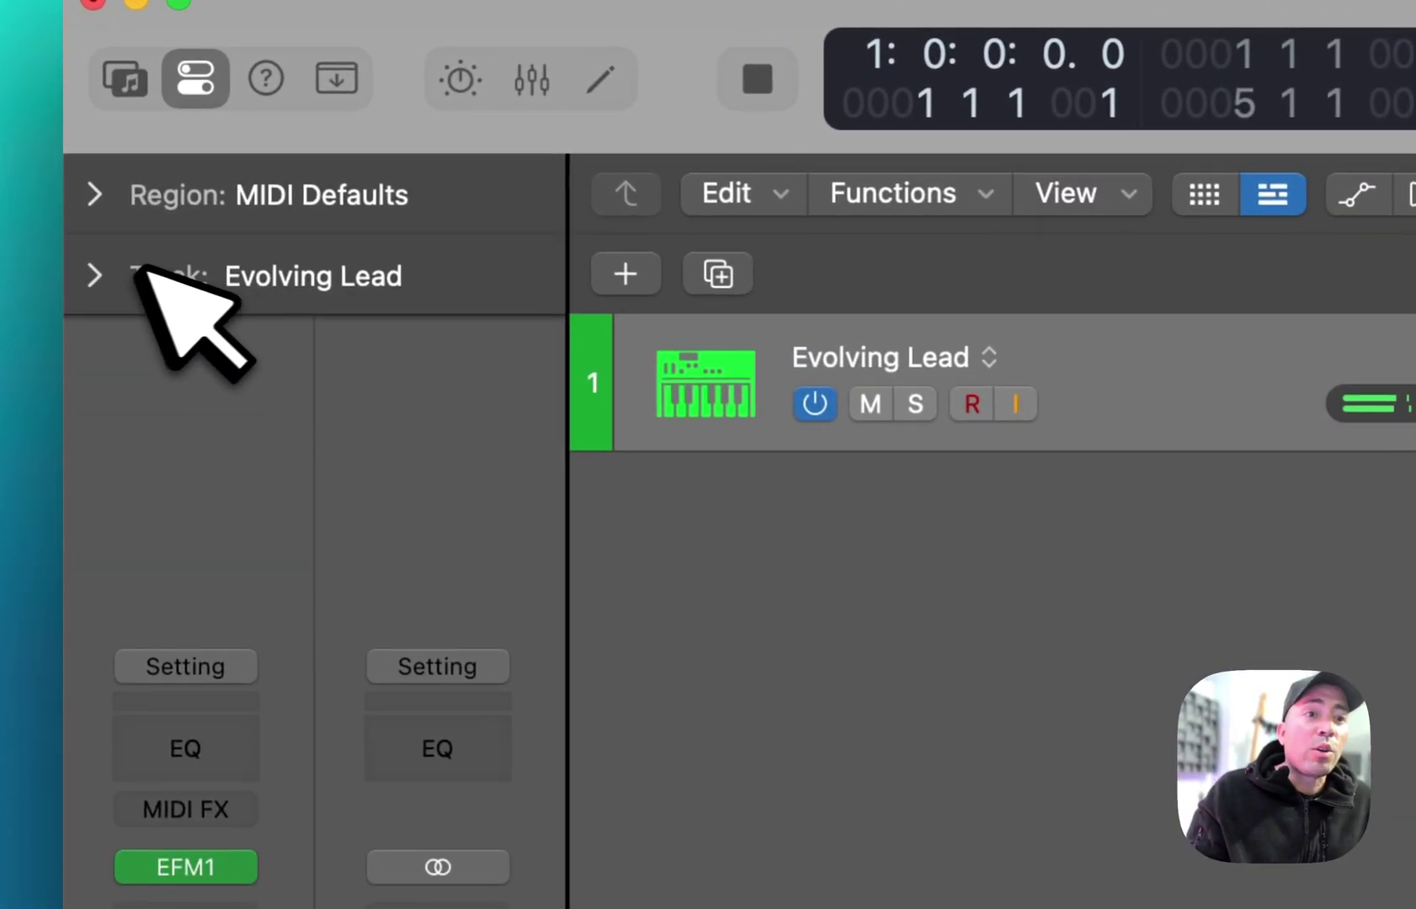
# Create a new articulation set with Articulation 1 from the Track inspector, then reopen EFM1.
pyautogui.click(77, 192)
pyautogui.click(375, 534)
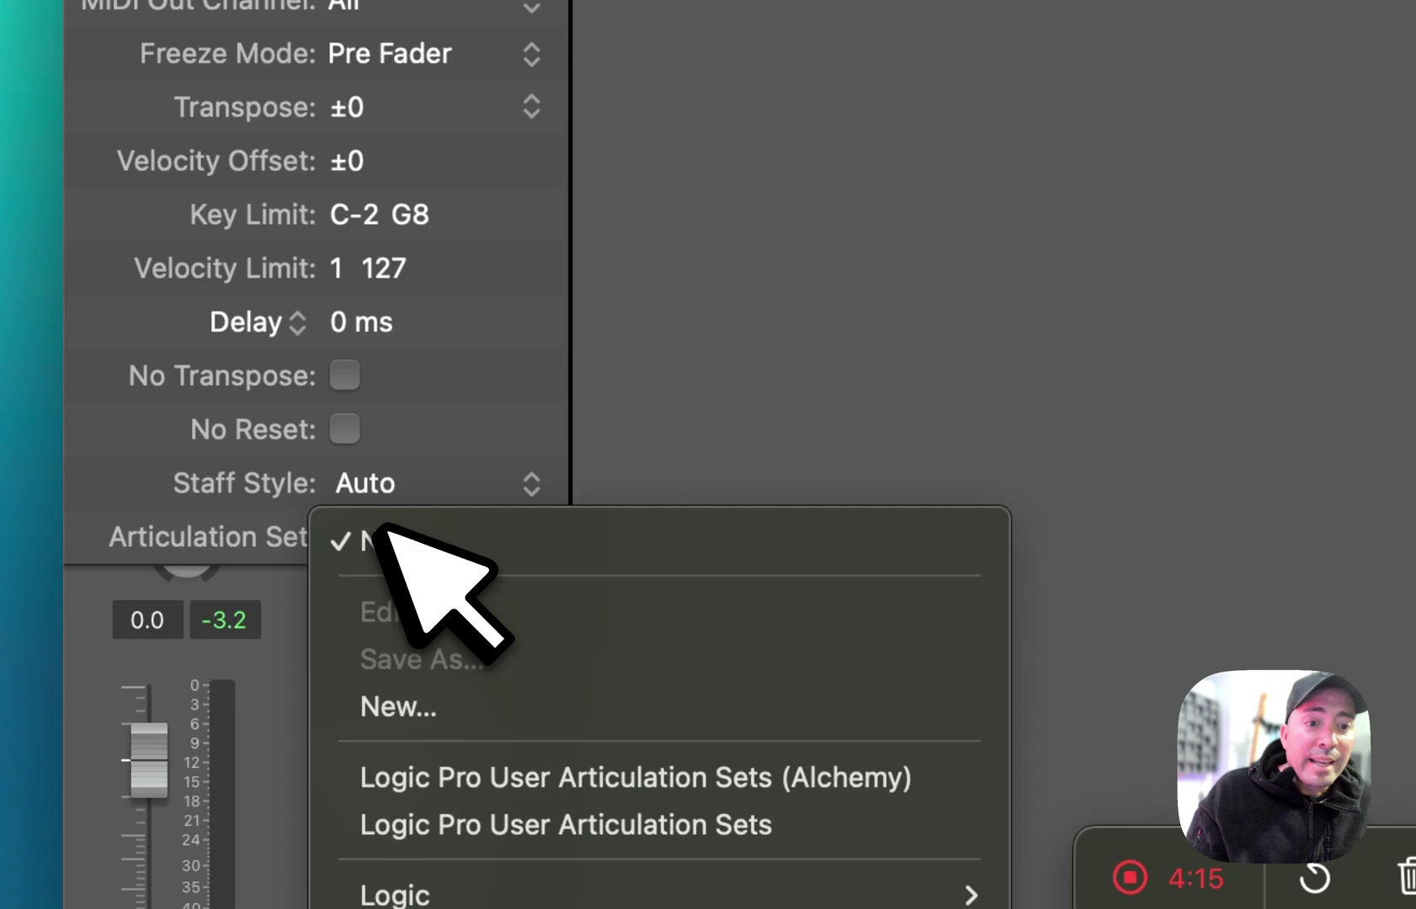
pyautogui.click(425, 707)
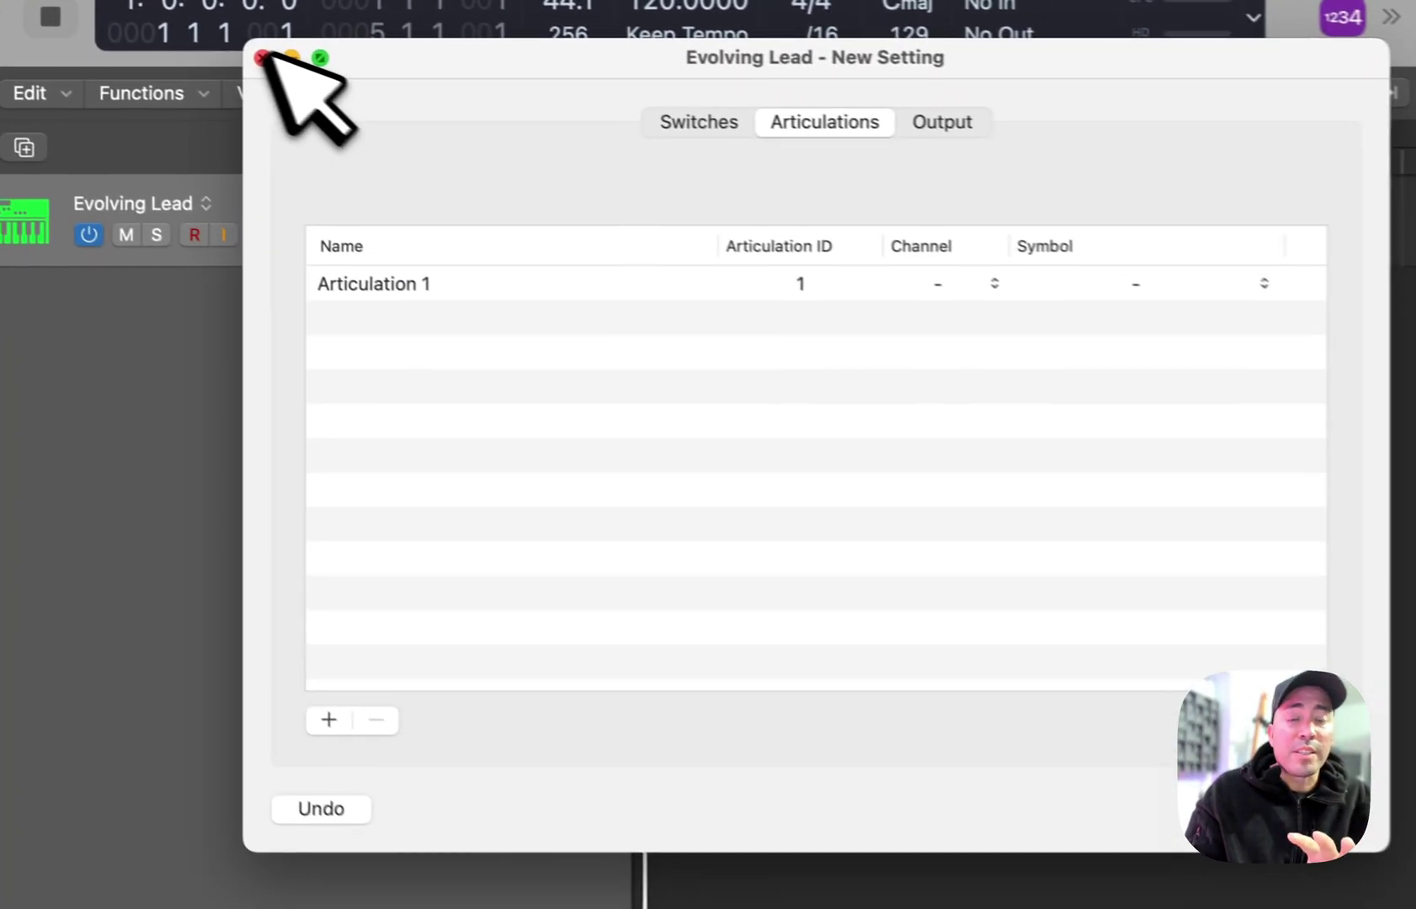
pyautogui.click(262, 57)
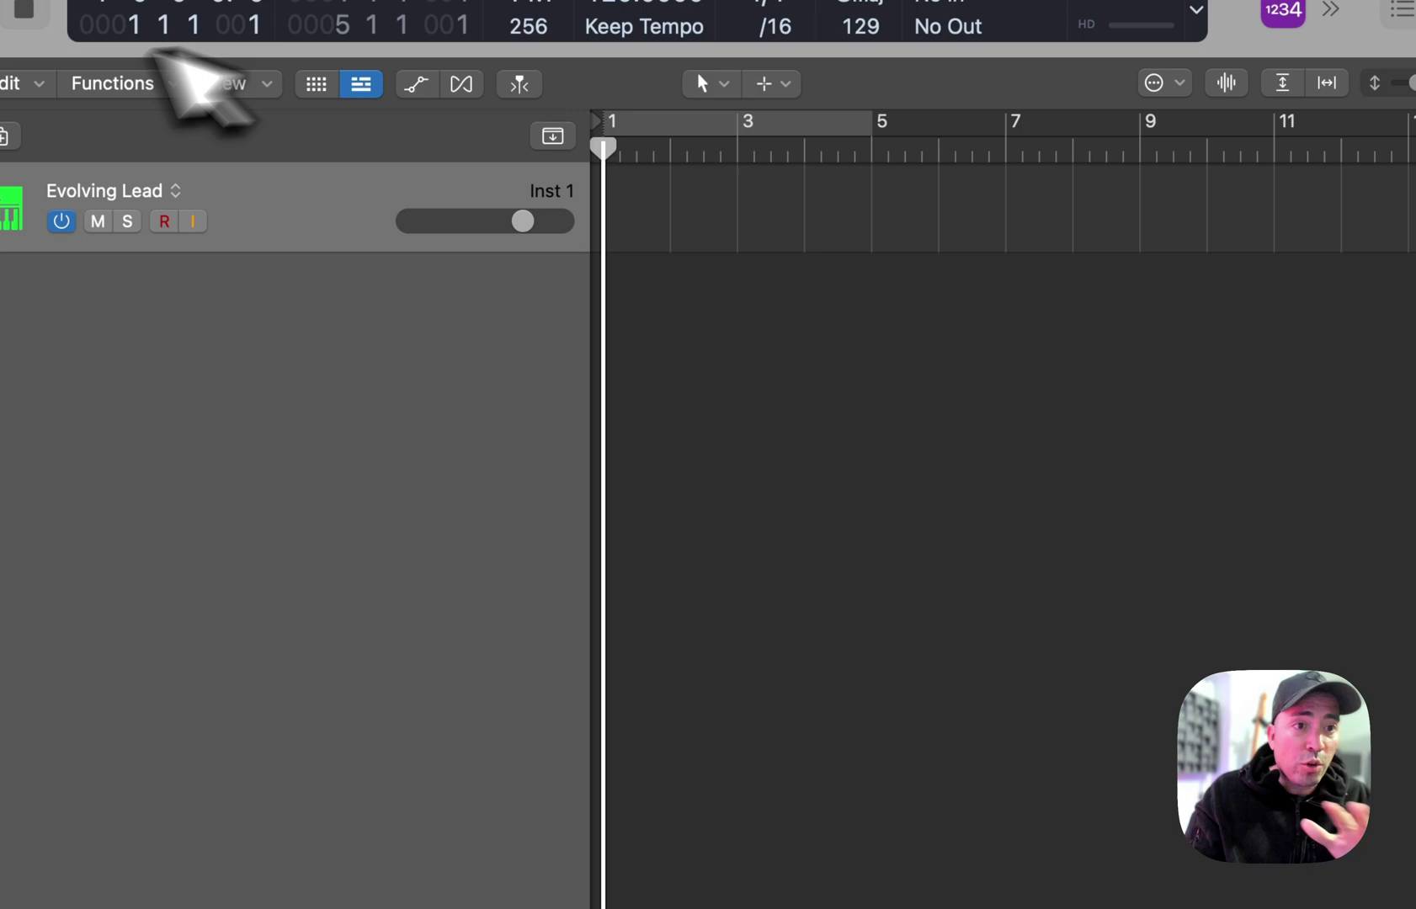
pyautogui.press('v')
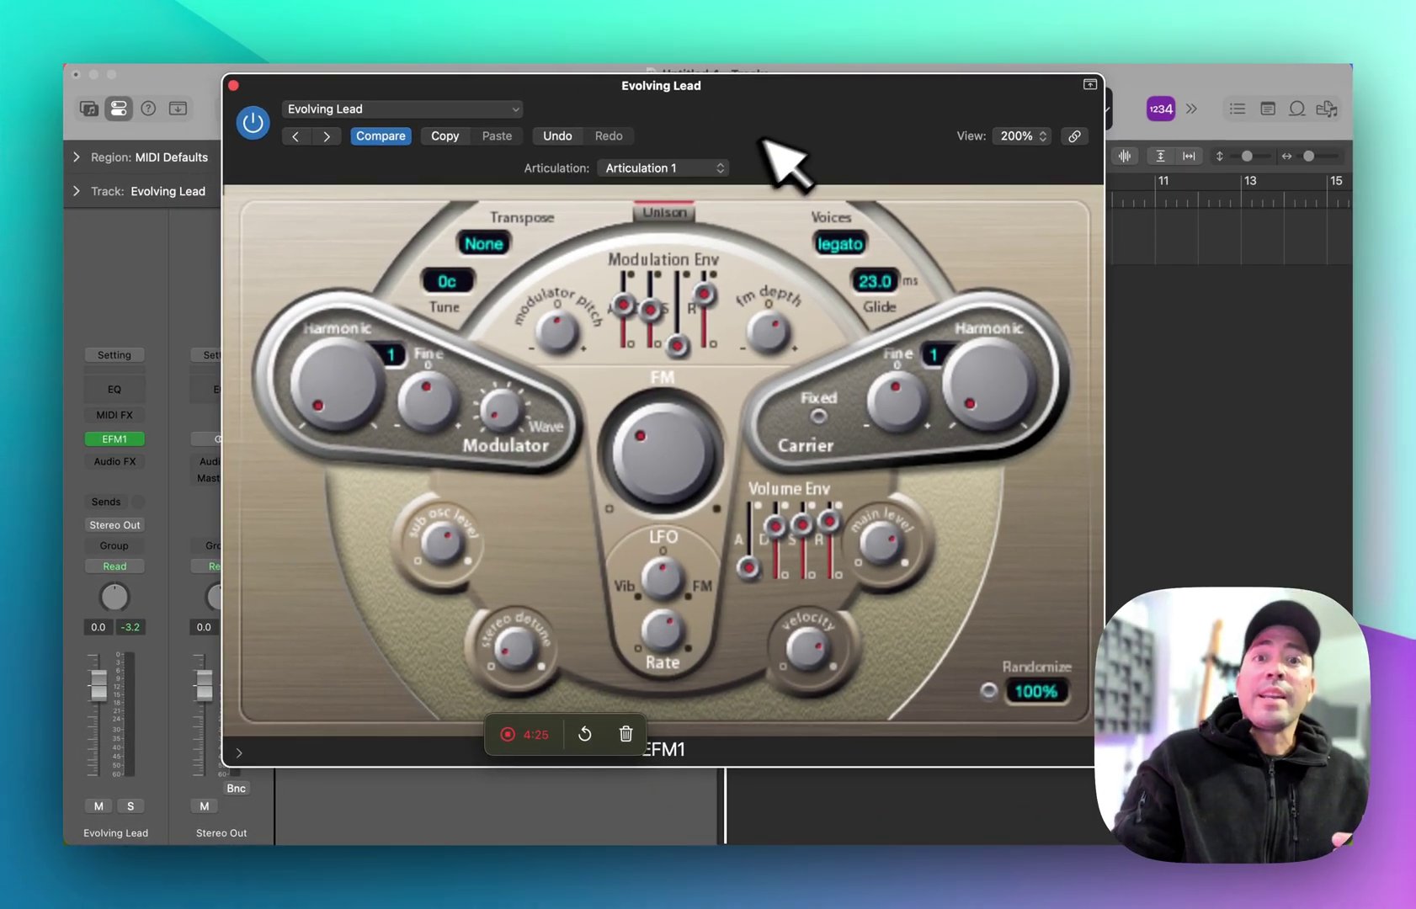
# View Articulation 1 in the EFM1 Articulation pop-up, then close the EFM1 window.
pyautogui.click(716, 169)
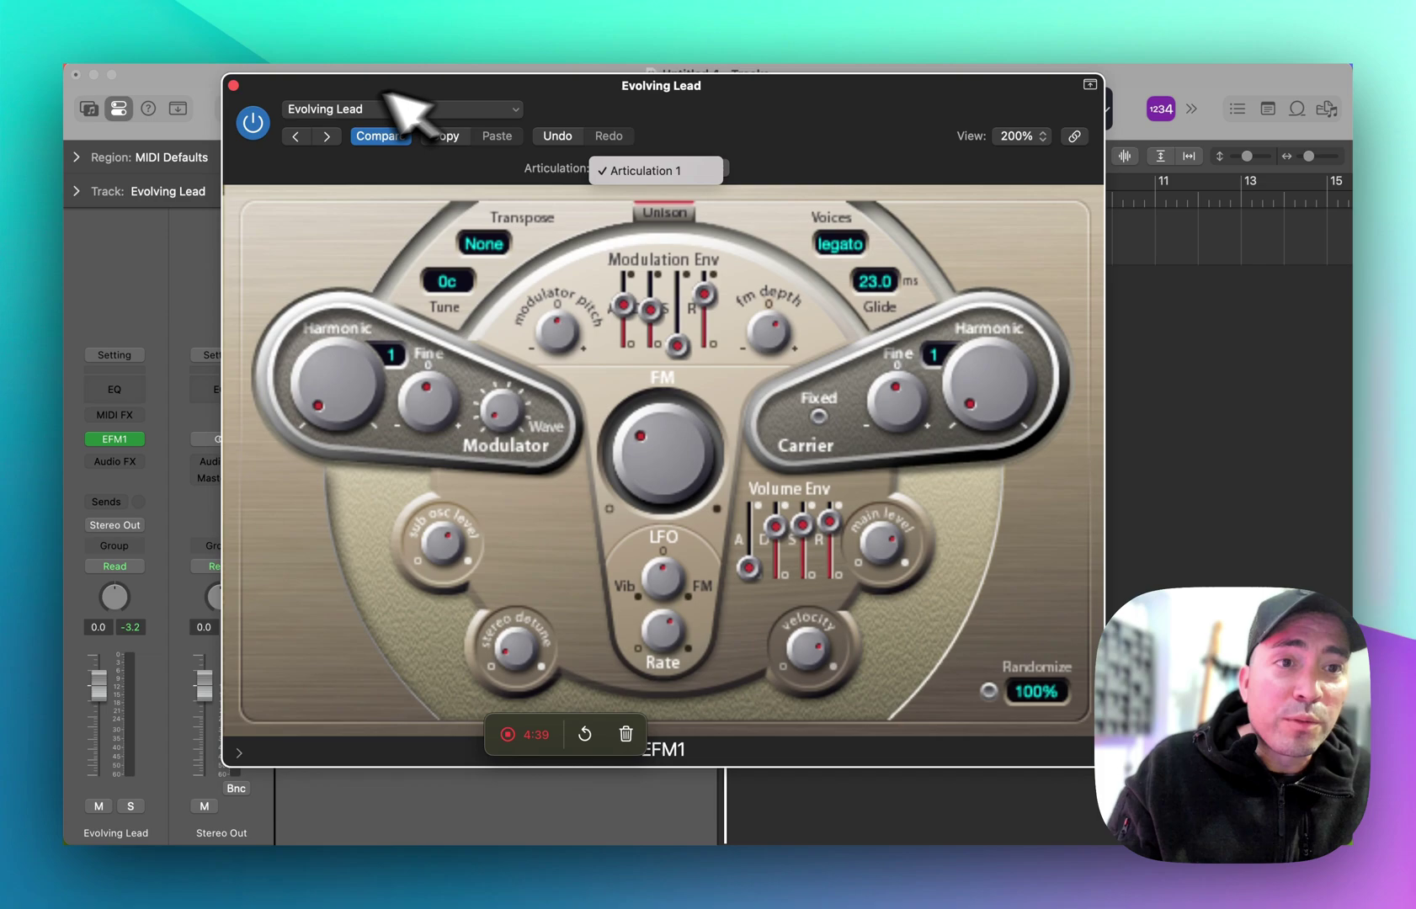
pyautogui.click(234, 85)
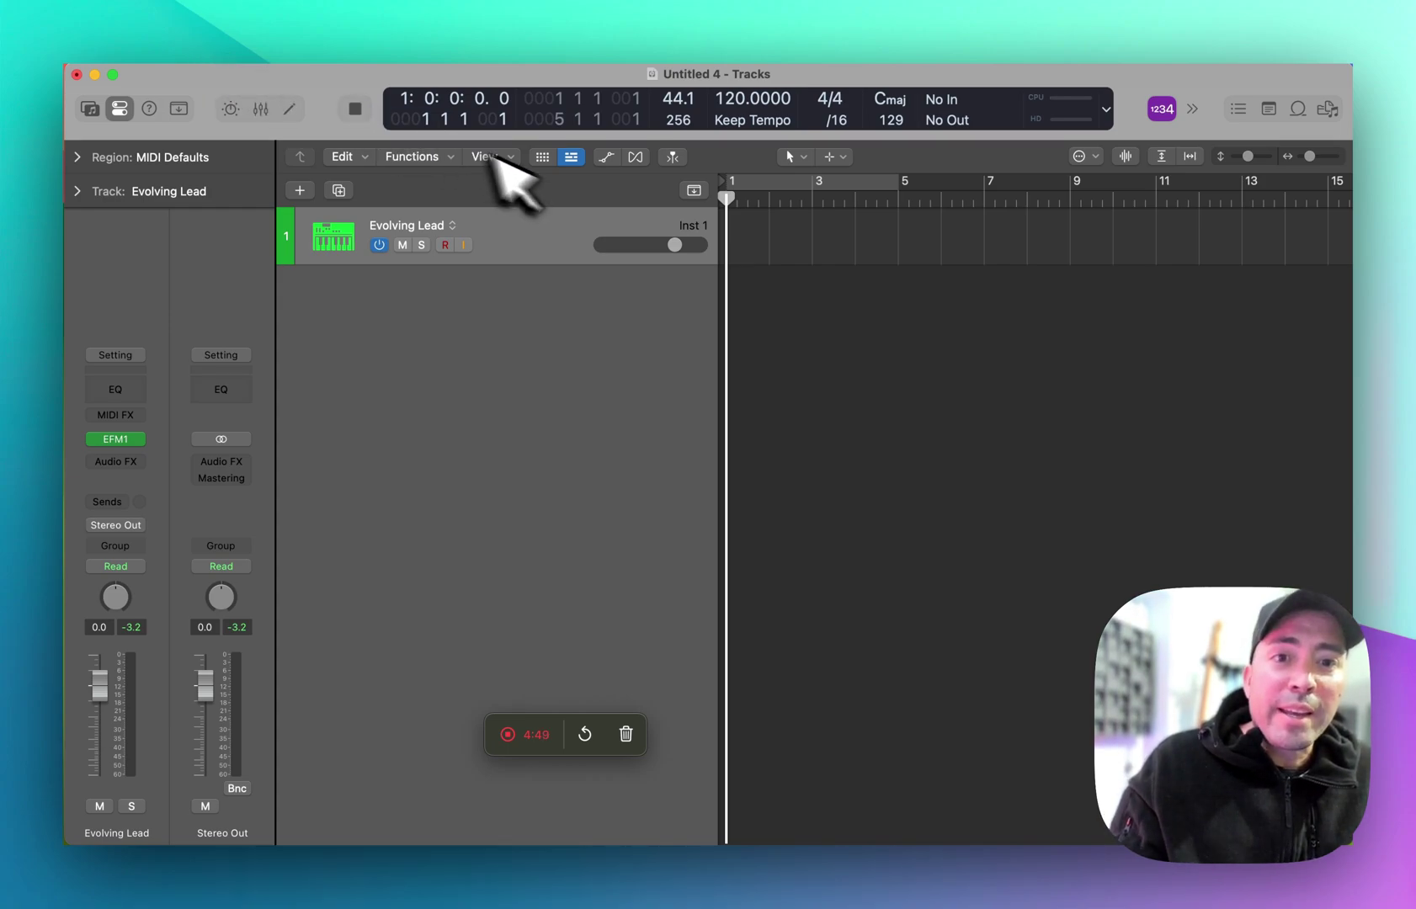
# Add an audio track, then try opening LO-FI RAP from Open Recent, cancelling at the save prompt.
pyautogui.press('super+alt+a')
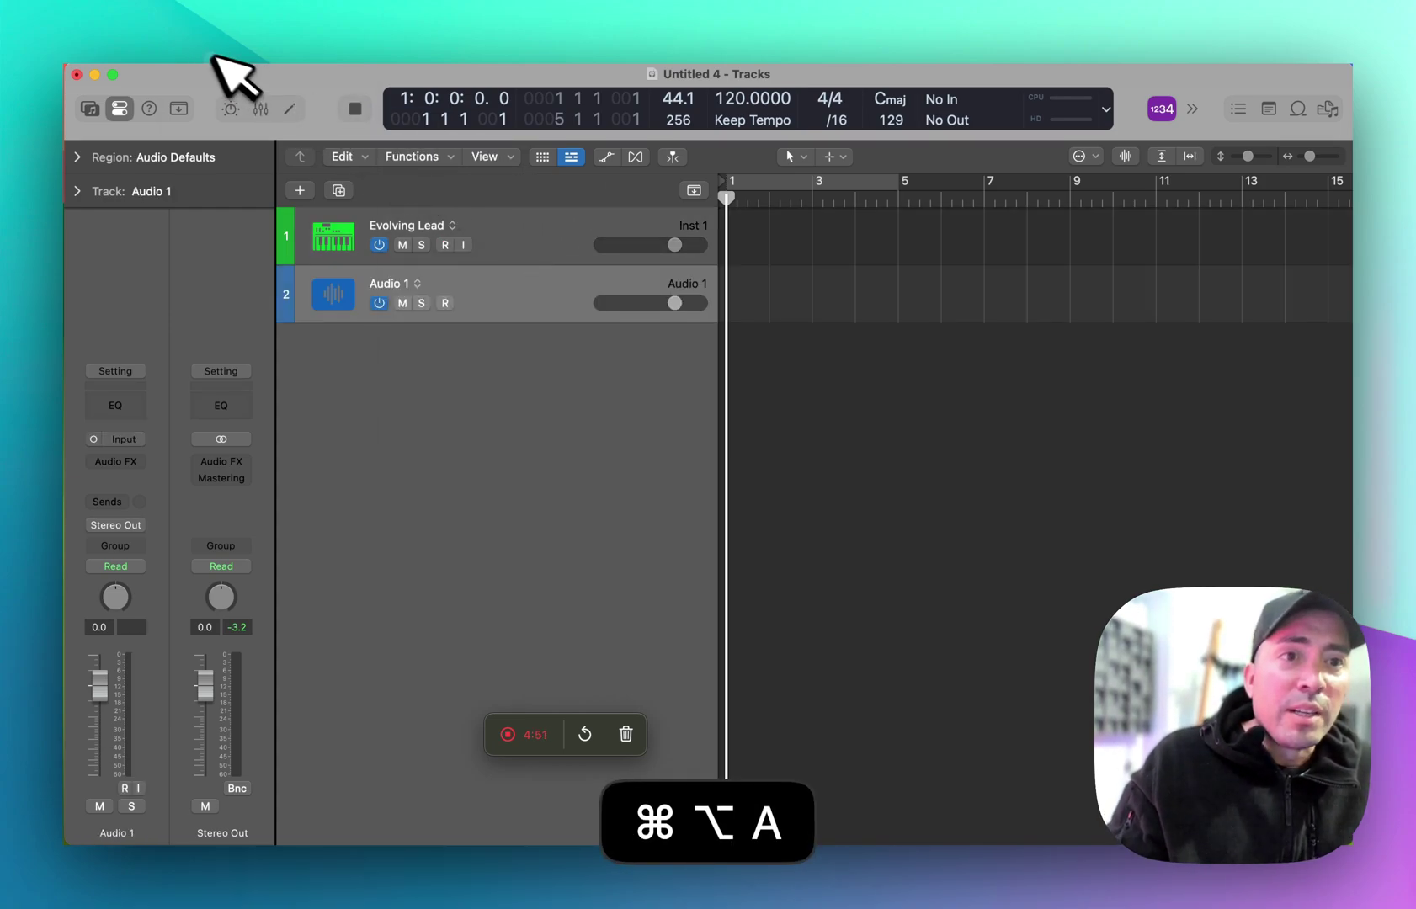
pyautogui.click(196, 42)
pyautogui.moveTo(242, 133)
pyautogui.click(421, 136)
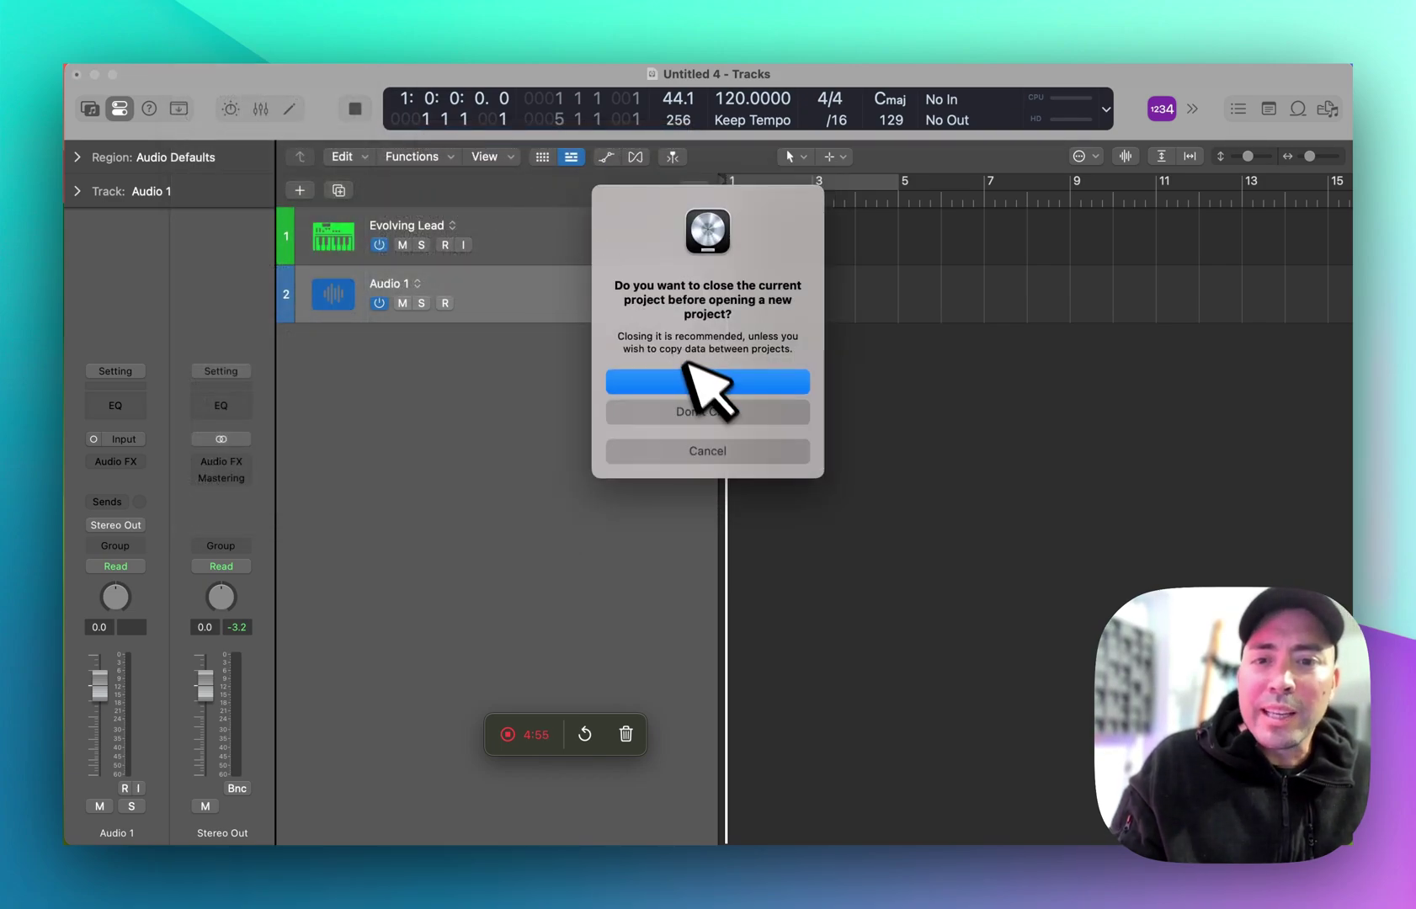
pyautogui.click(695, 382)
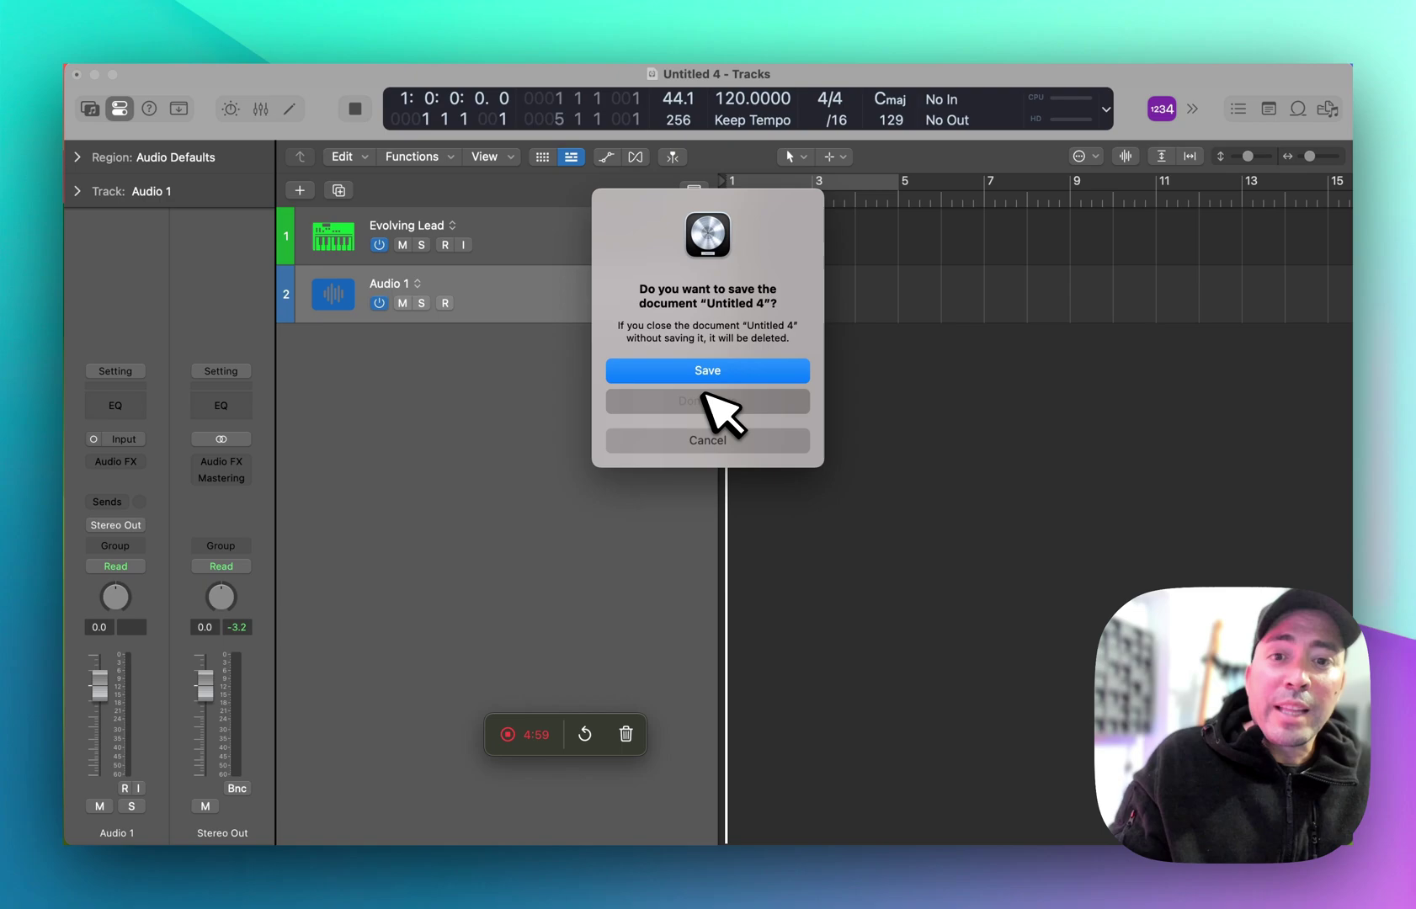
pyautogui.click(699, 439)
# Open LO-FI RAP from Open Recent again, keeping the current project open.
pyautogui.click(192, 43)
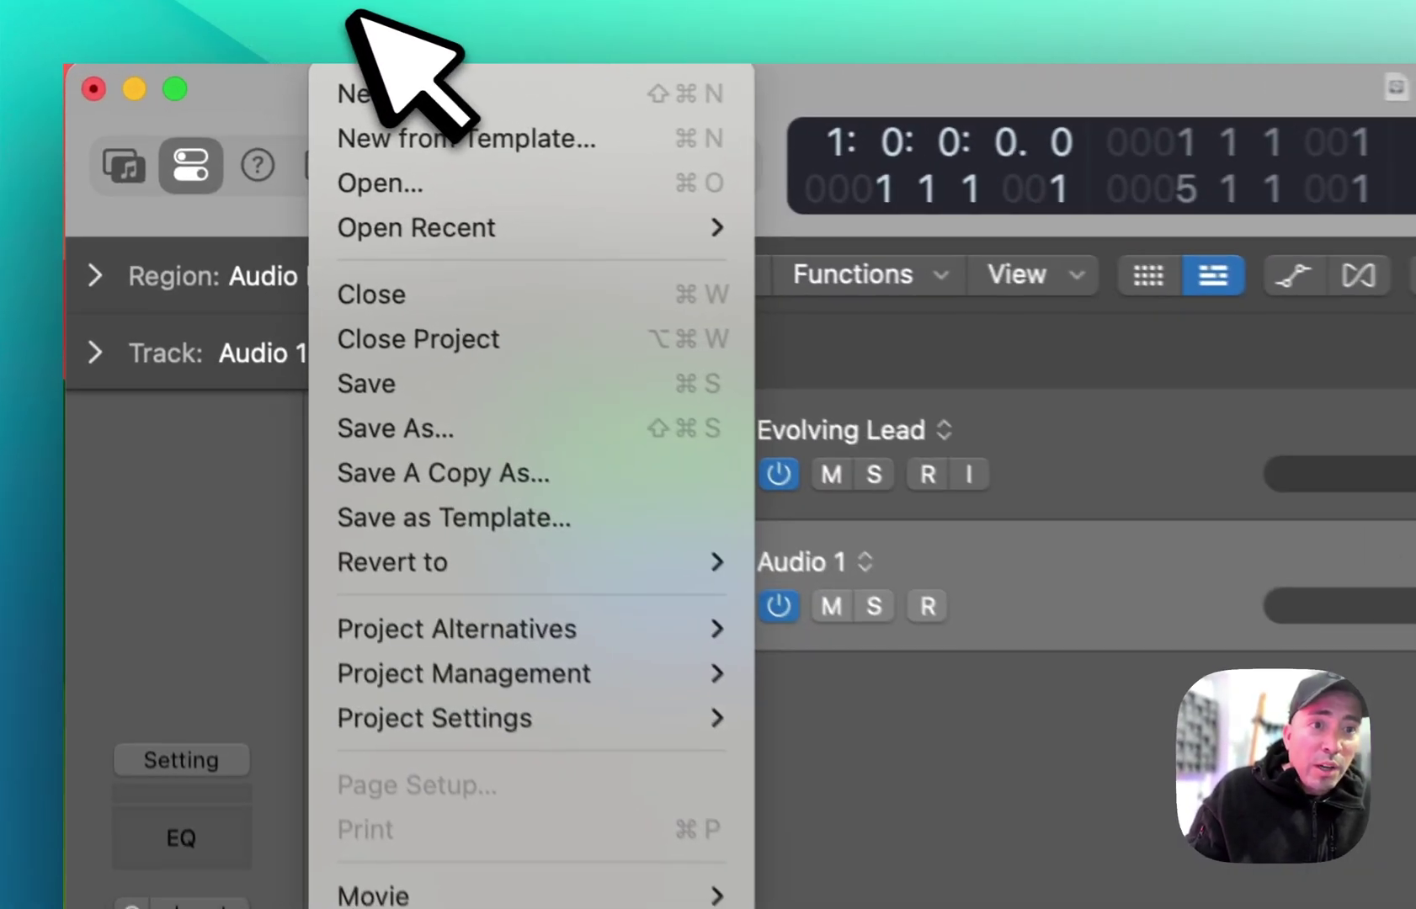
pyautogui.moveTo(480, 226)
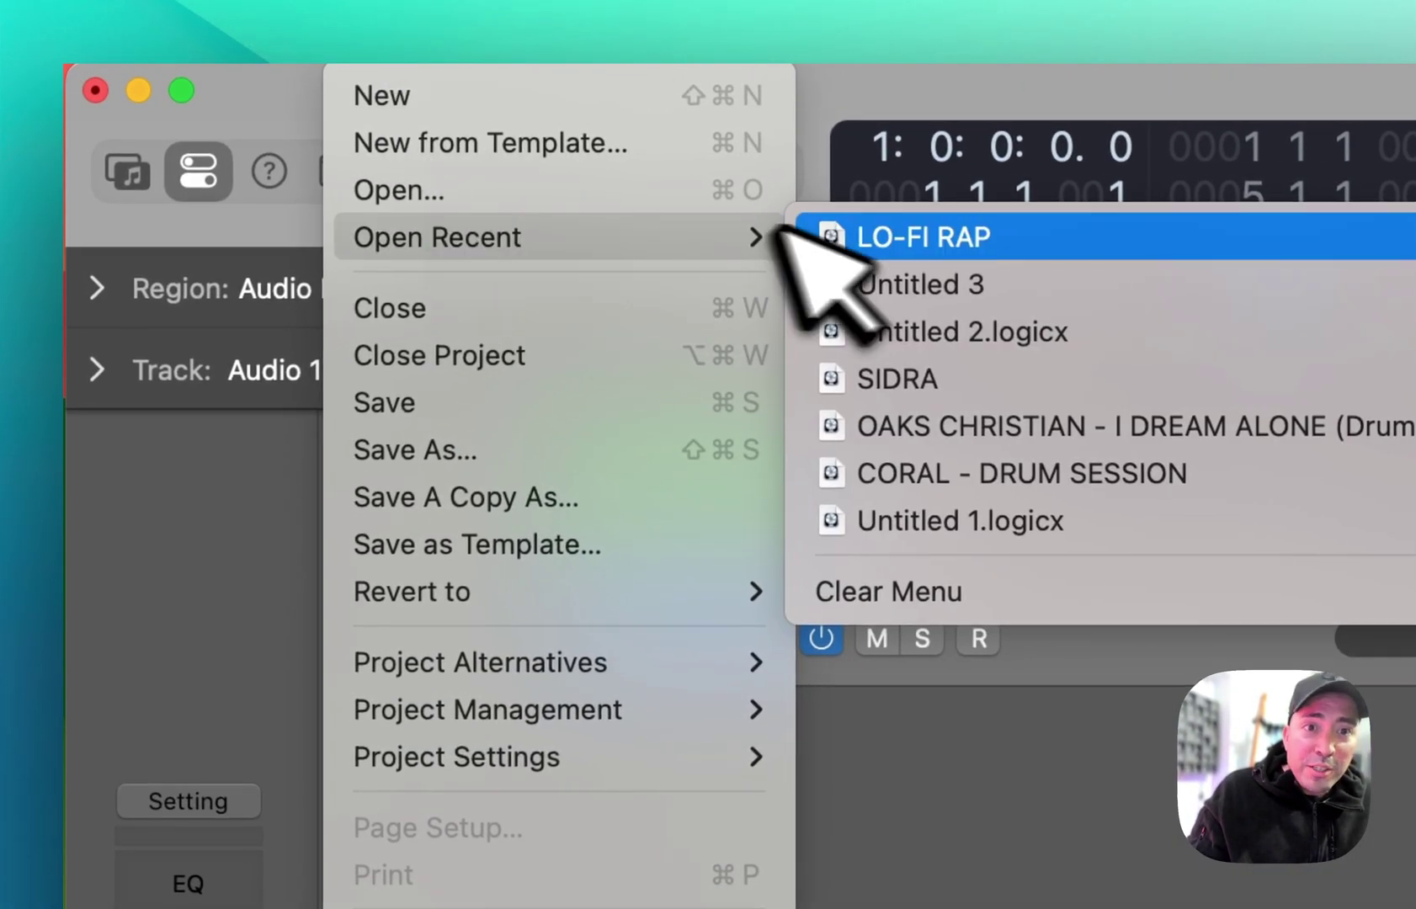
pyautogui.click(787, 226)
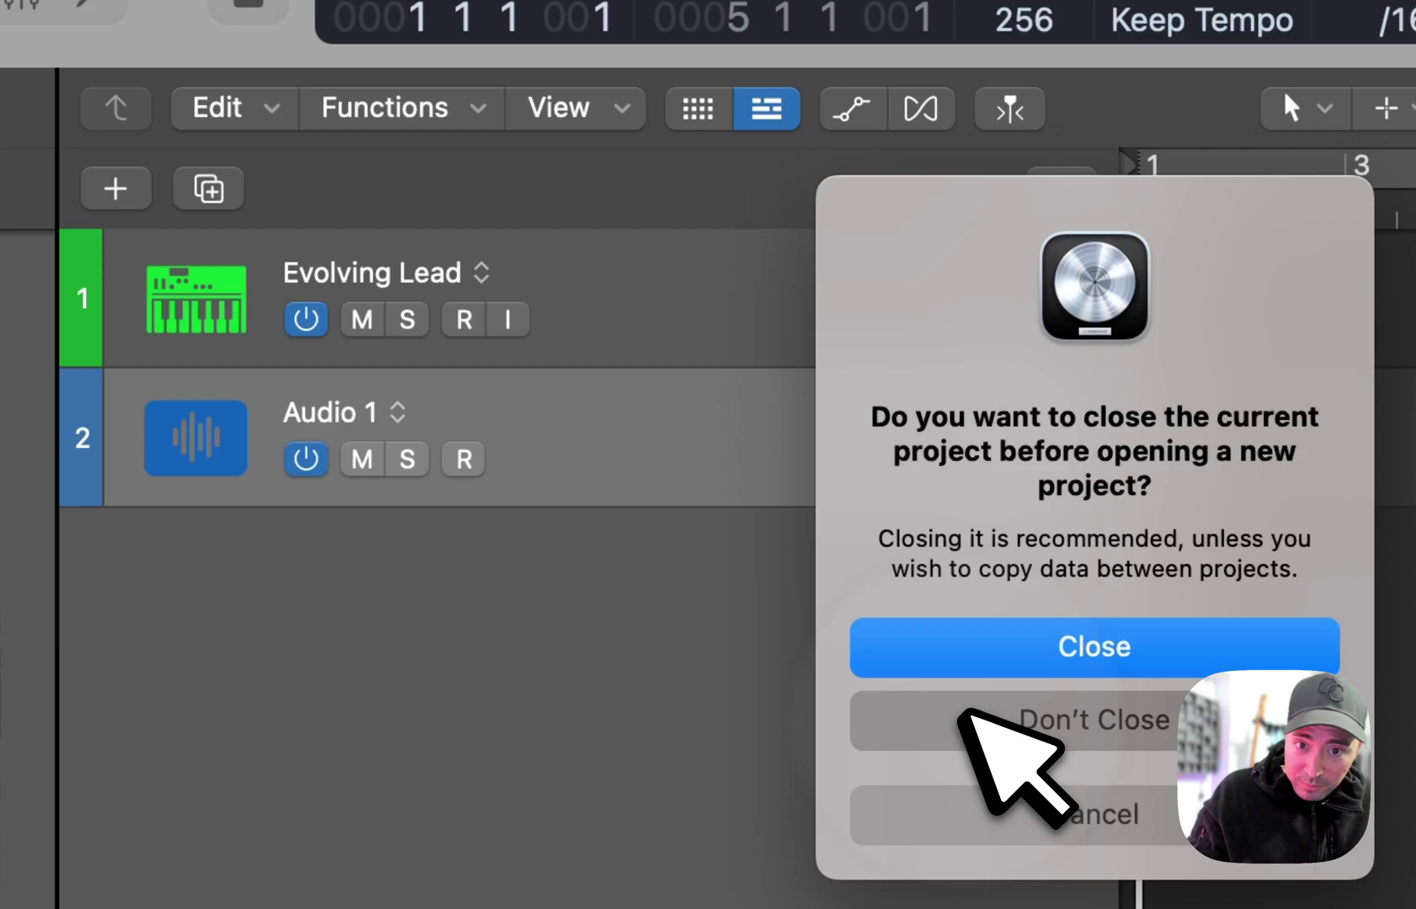
pyautogui.click(1170, 788)
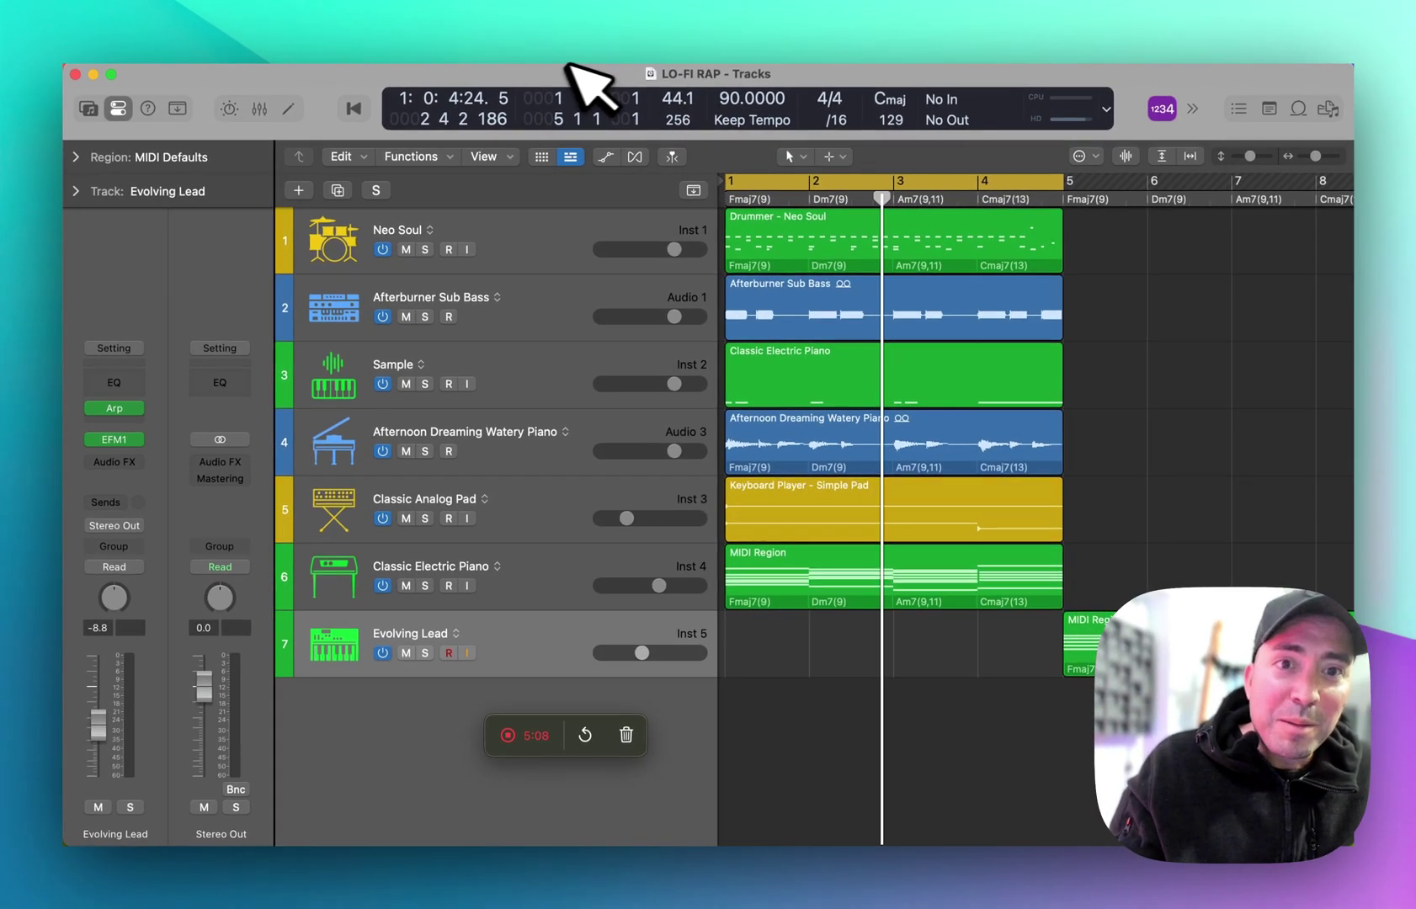
# Copy LO-FI RAP's MIDI Region onto Evolving Lead and paste Afterburner Sub Bass onto Audio 1.
pyautogui.moveTo(568, 65); pyautogui.dragTo(502, 337)
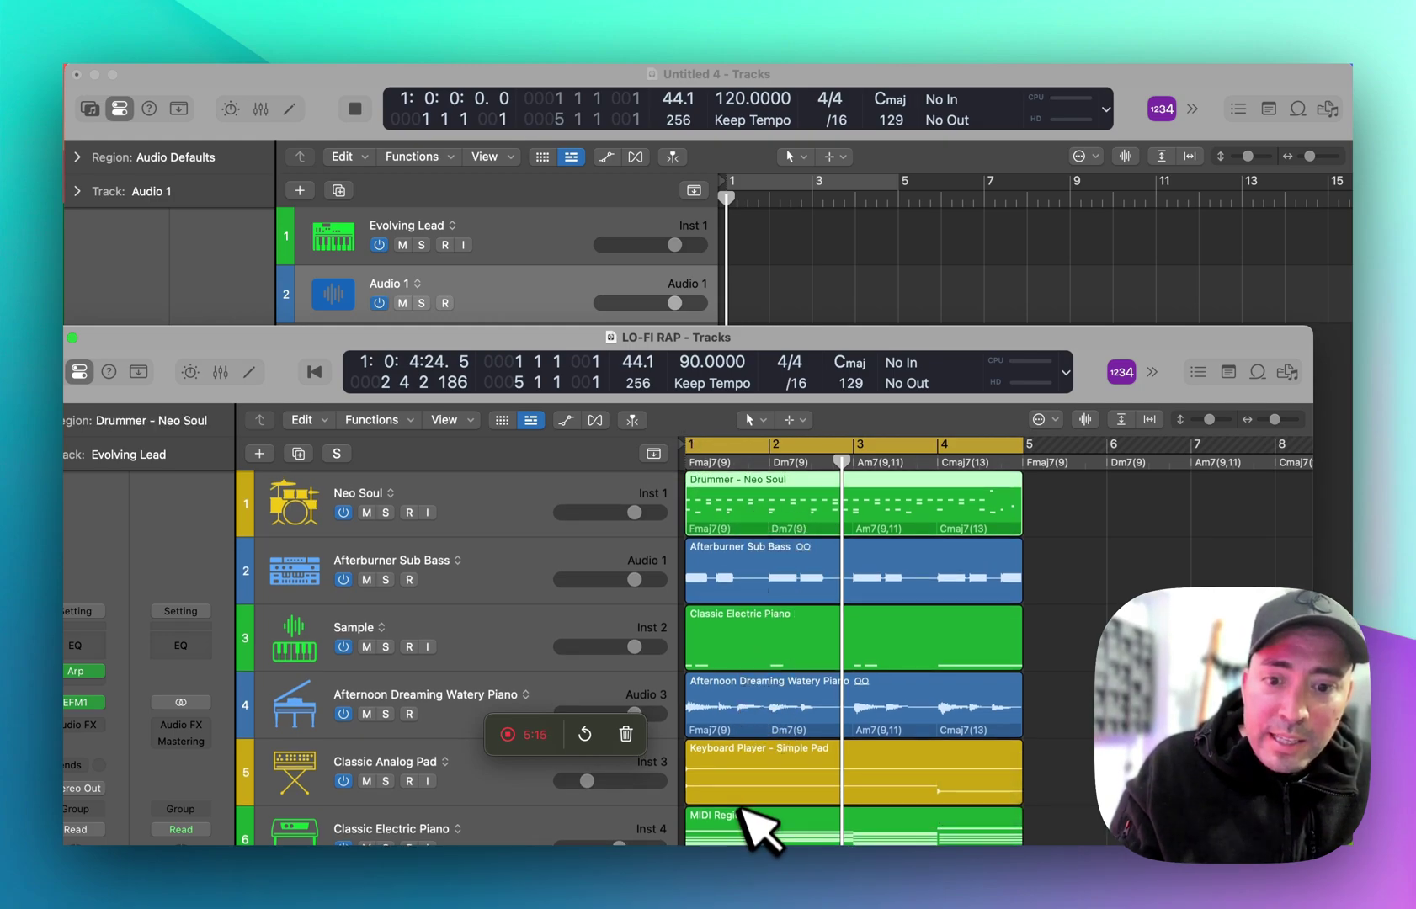
pyautogui.moveTo(745, 810); pyautogui.dragTo(806, 250)
pyautogui.moveTo(767, 333); pyautogui.dragTo(768, 404)
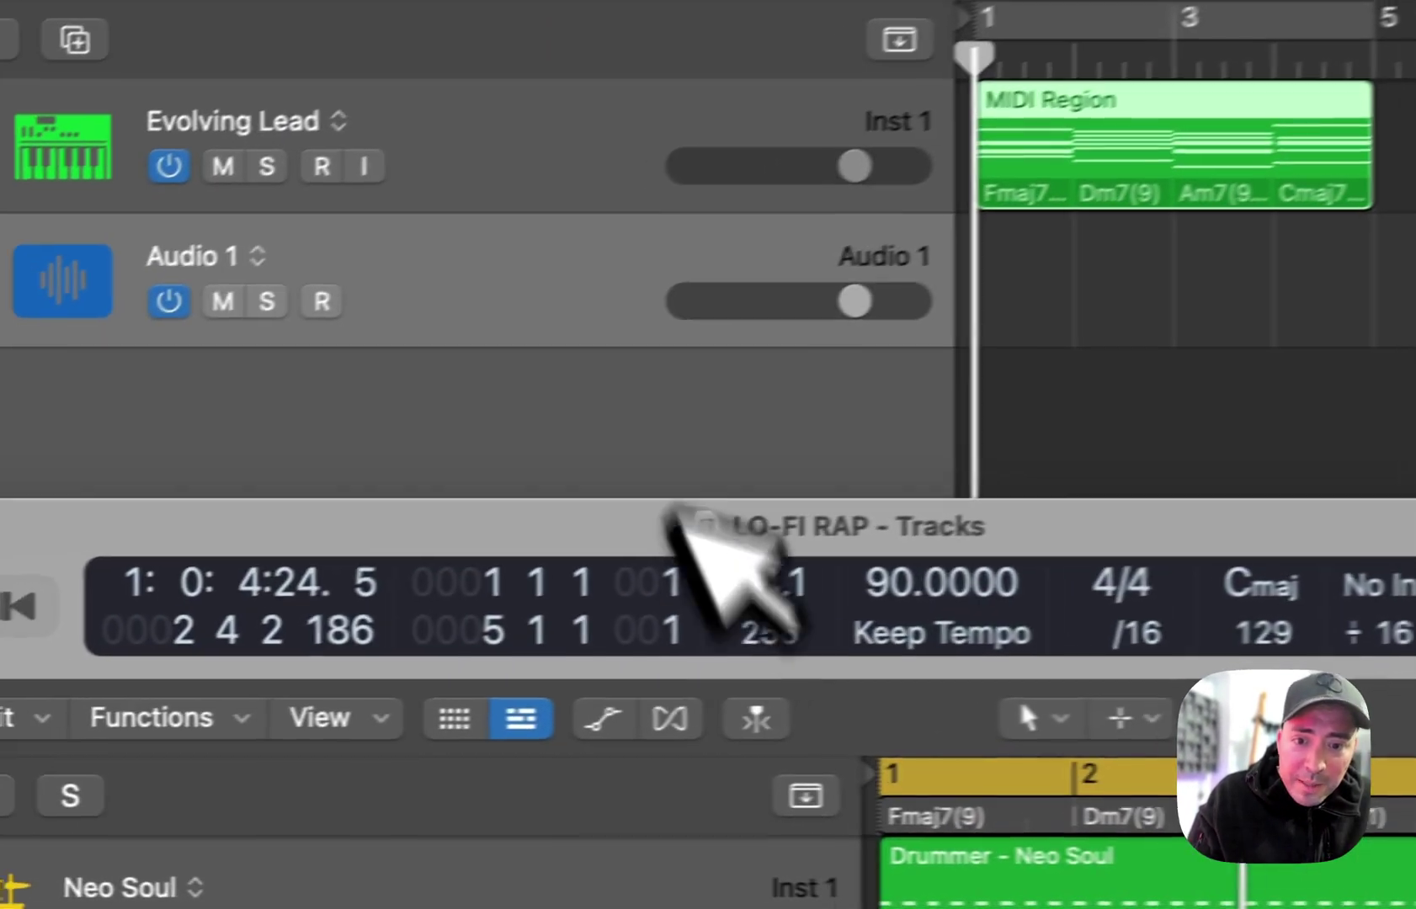
pyautogui.click(784, 291)
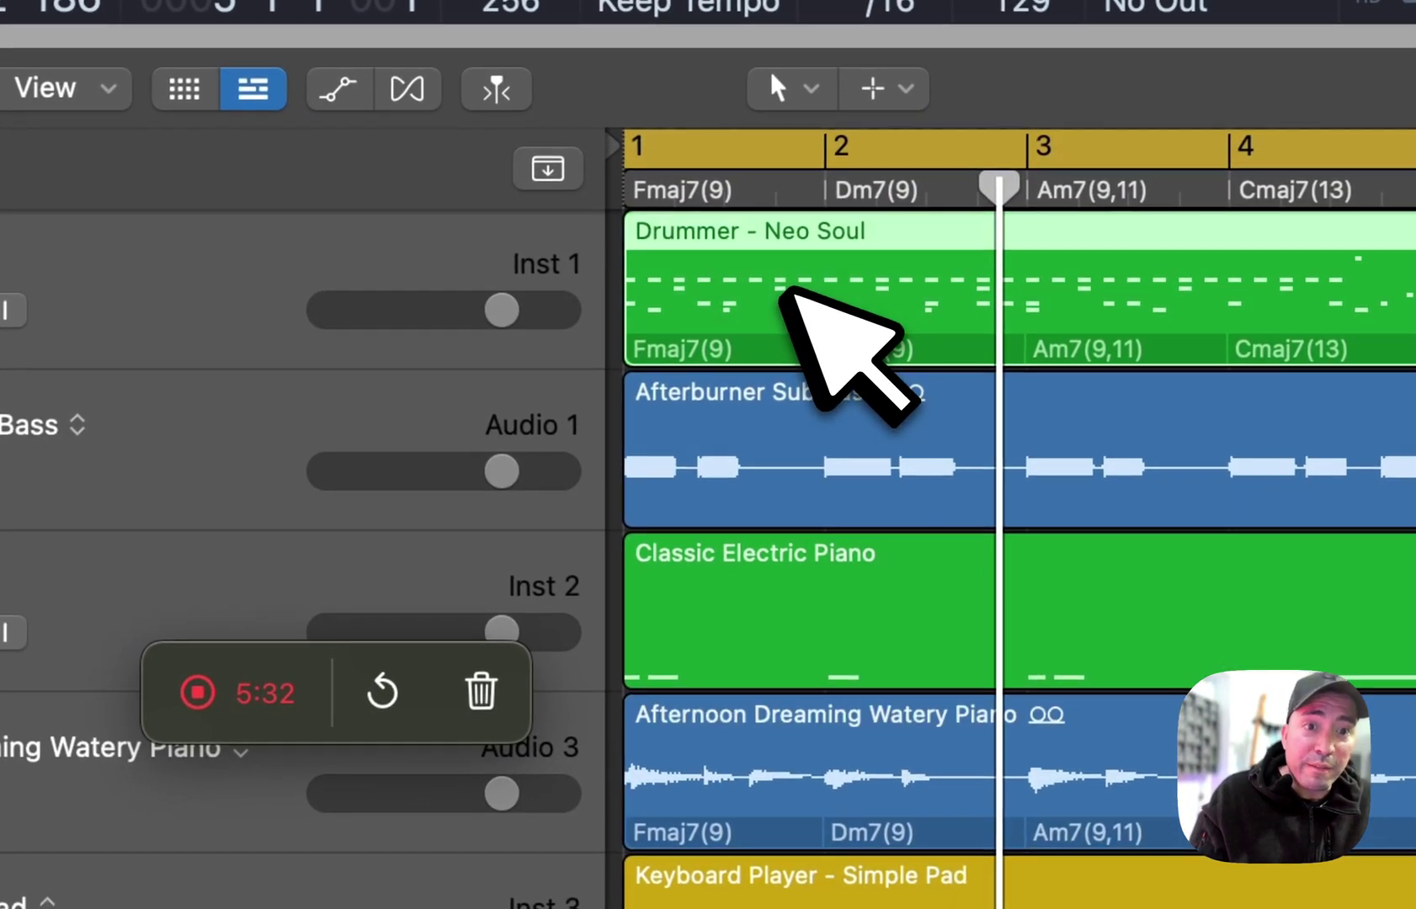
pyautogui.click(757, 451)
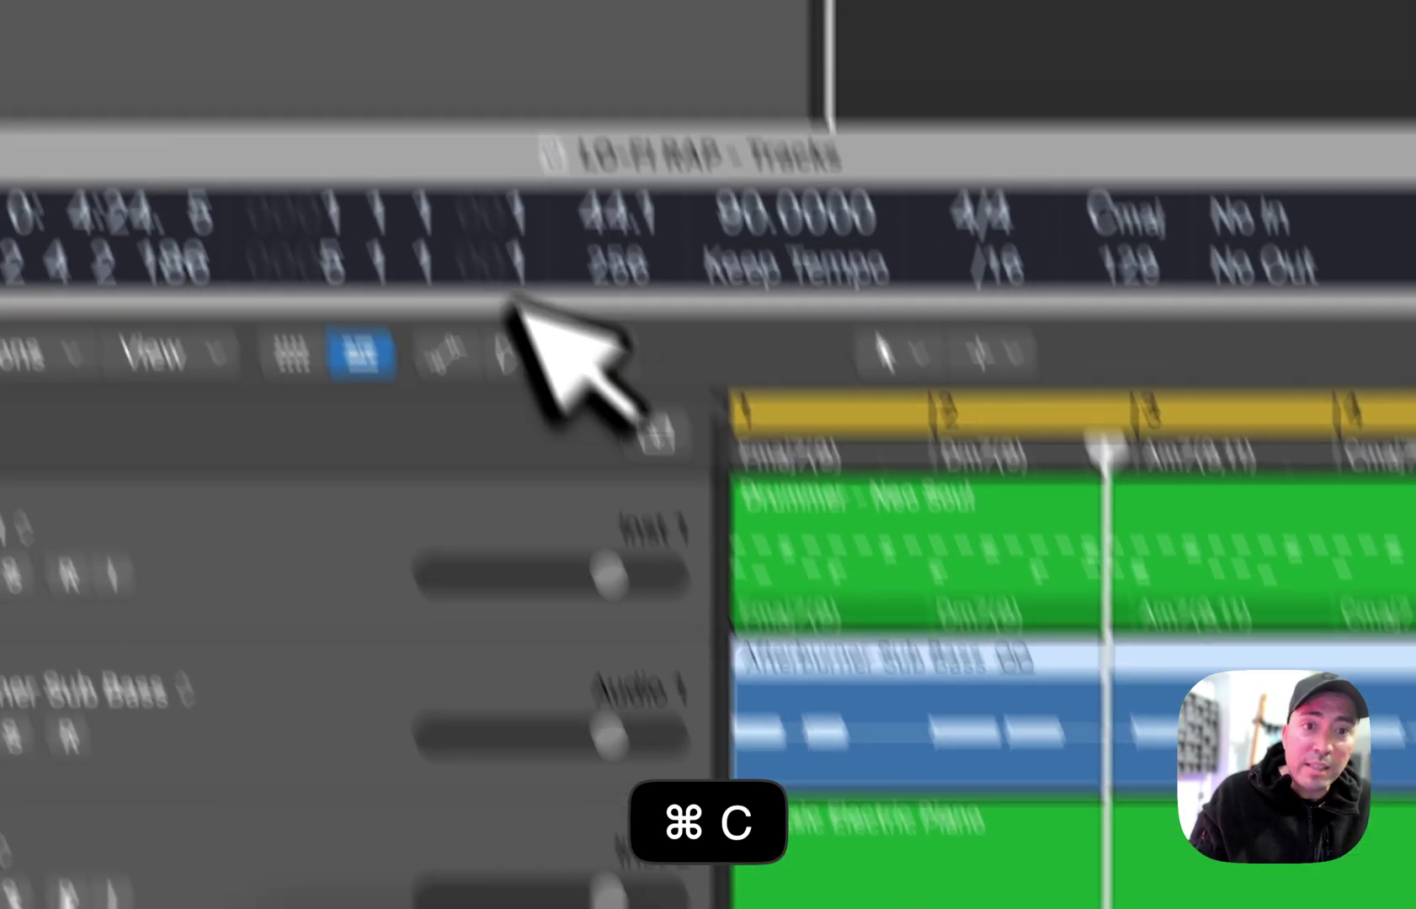
pyautogui.click(468, 196)
pyautogui.press('super+v')
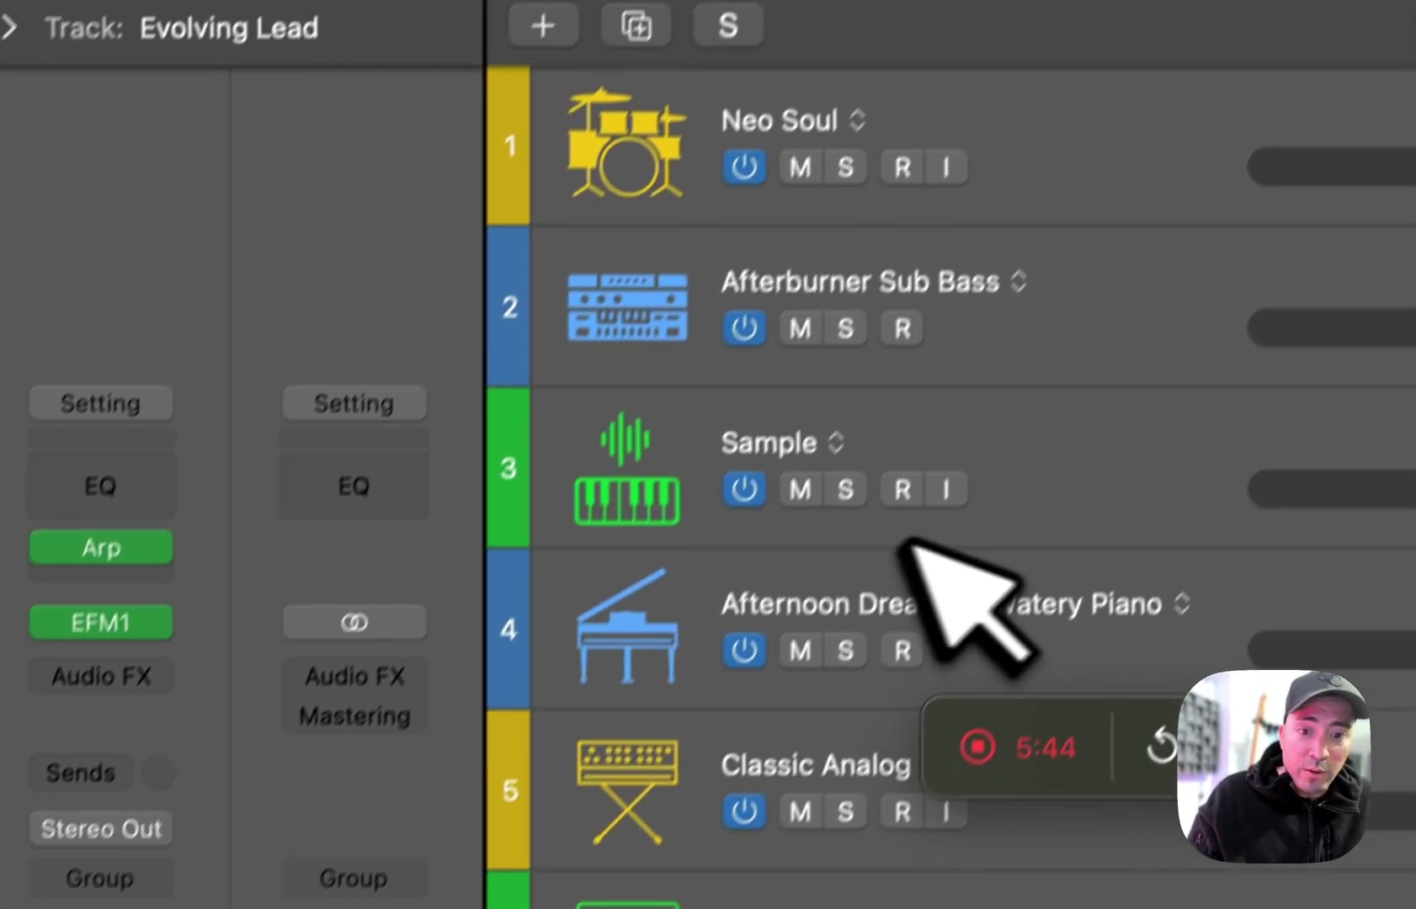
# Insert a Channel EQ and a Compressor on the Afterburner Sub Bass channel.
pyautogui.click(1057, 557)
pyautogui.click(1096, 223)
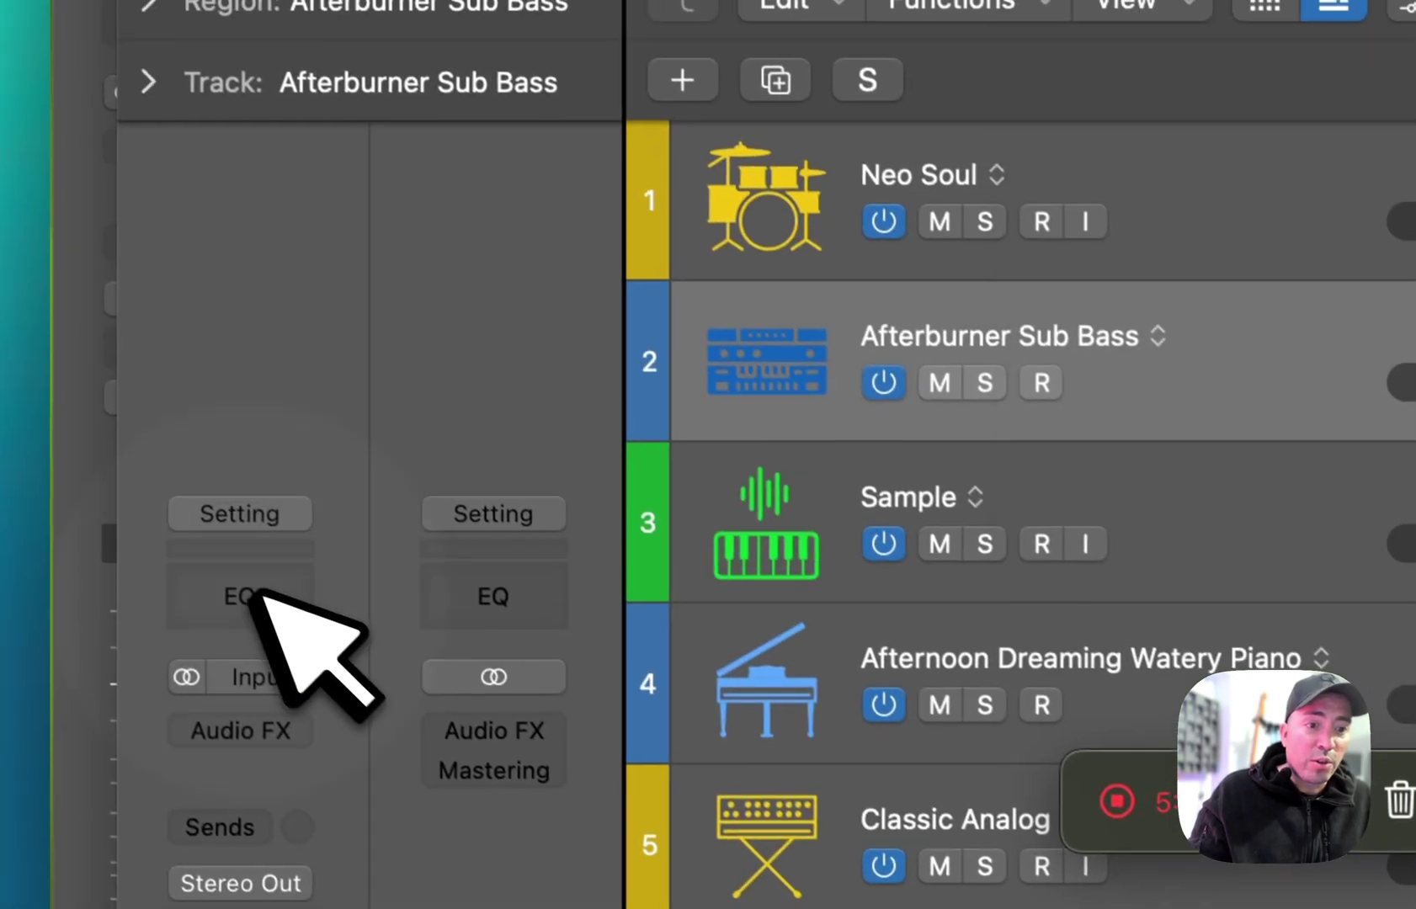
pyautogui.click(255, 593)
pyautogui.click(257, 549)
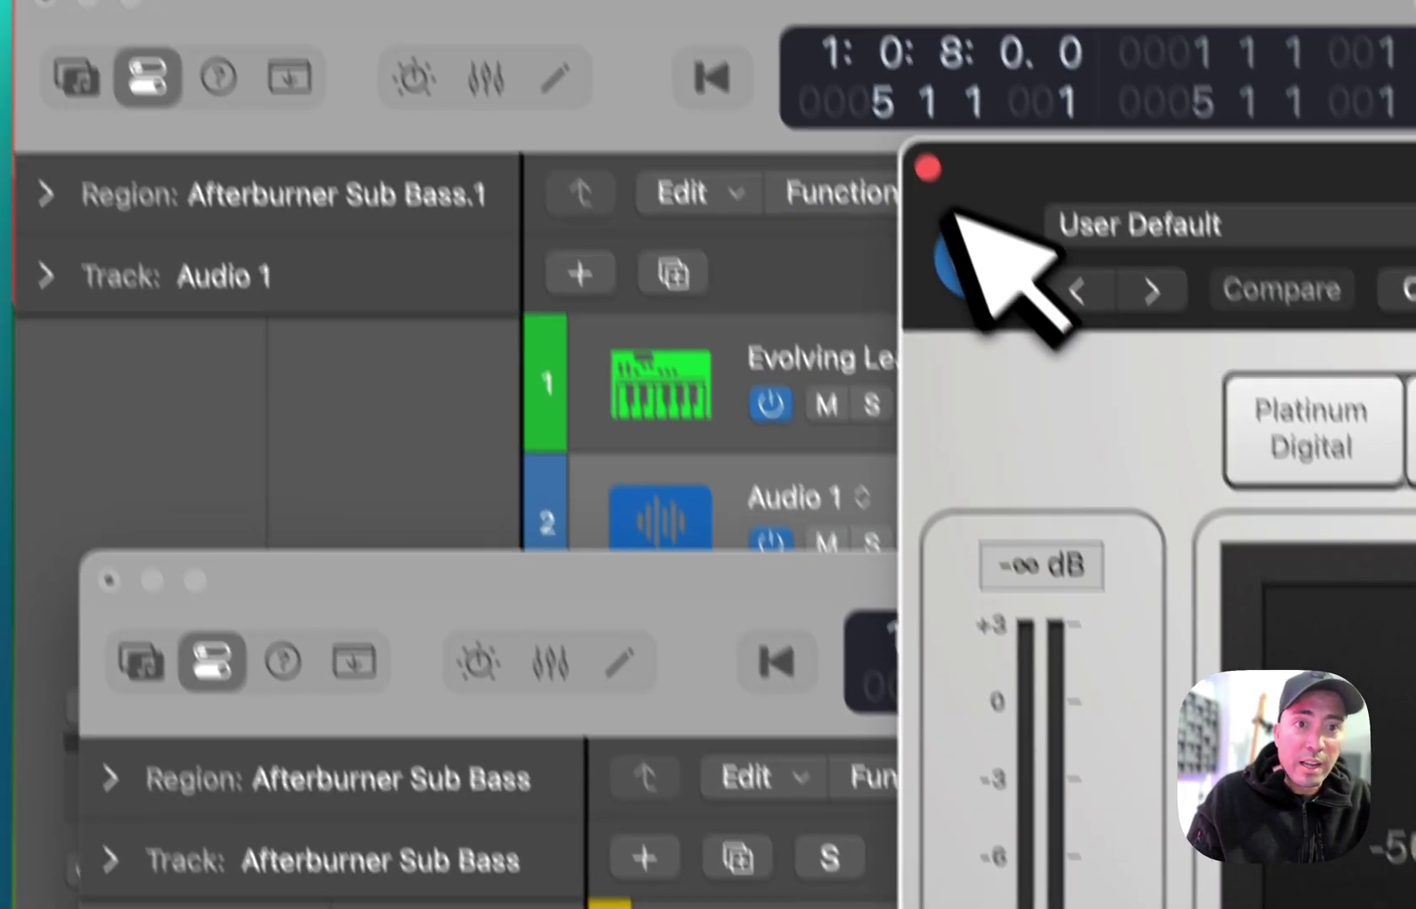
pyautogui.click(926, 165)
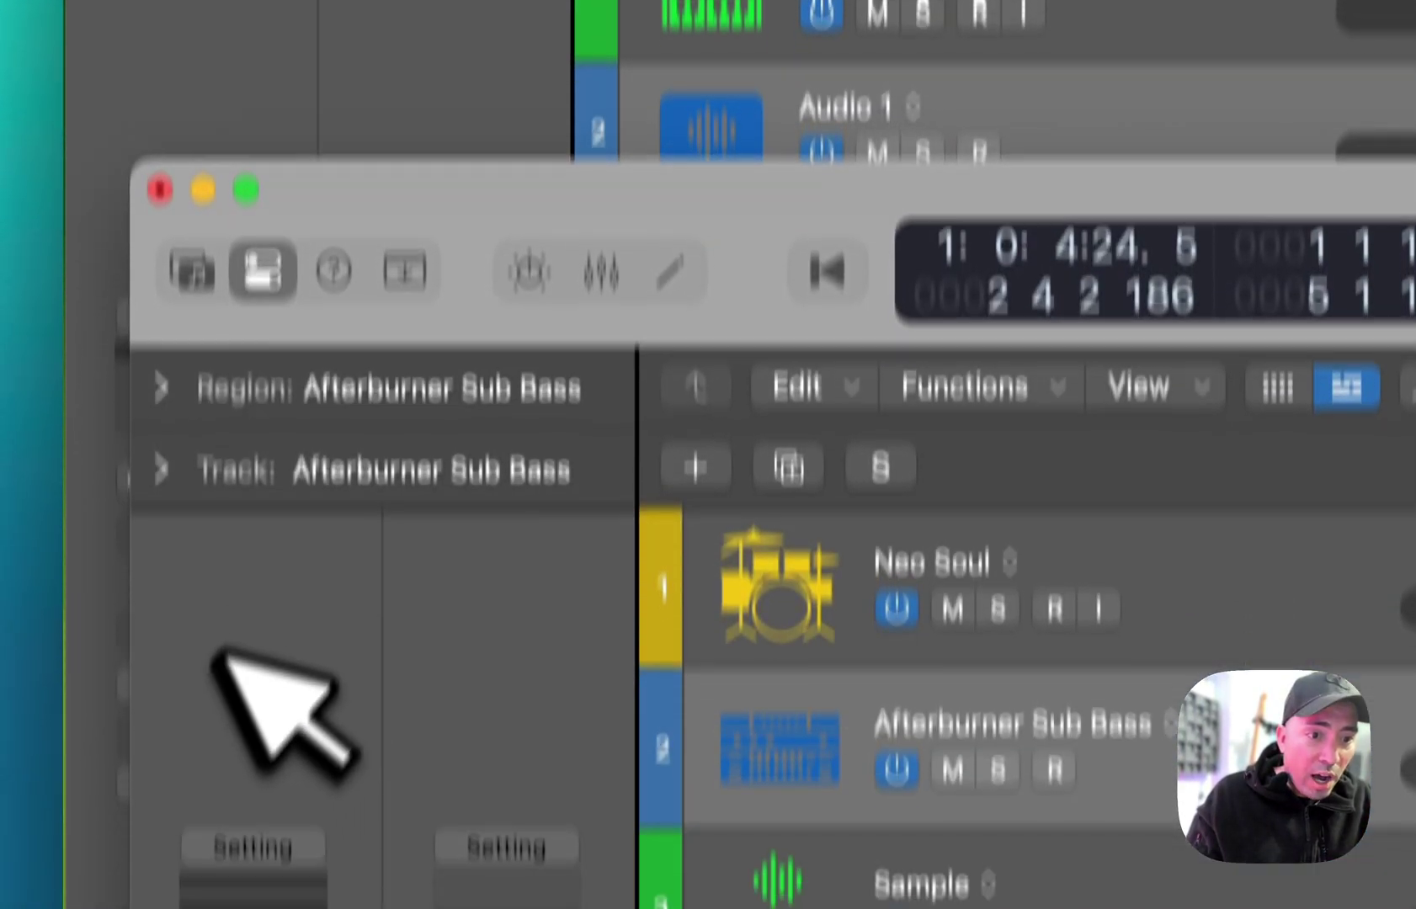
# Copy the bass channel strip setting and paste it onto Audio 1 in Untitled 4.
pyautogui.click(254, 845)
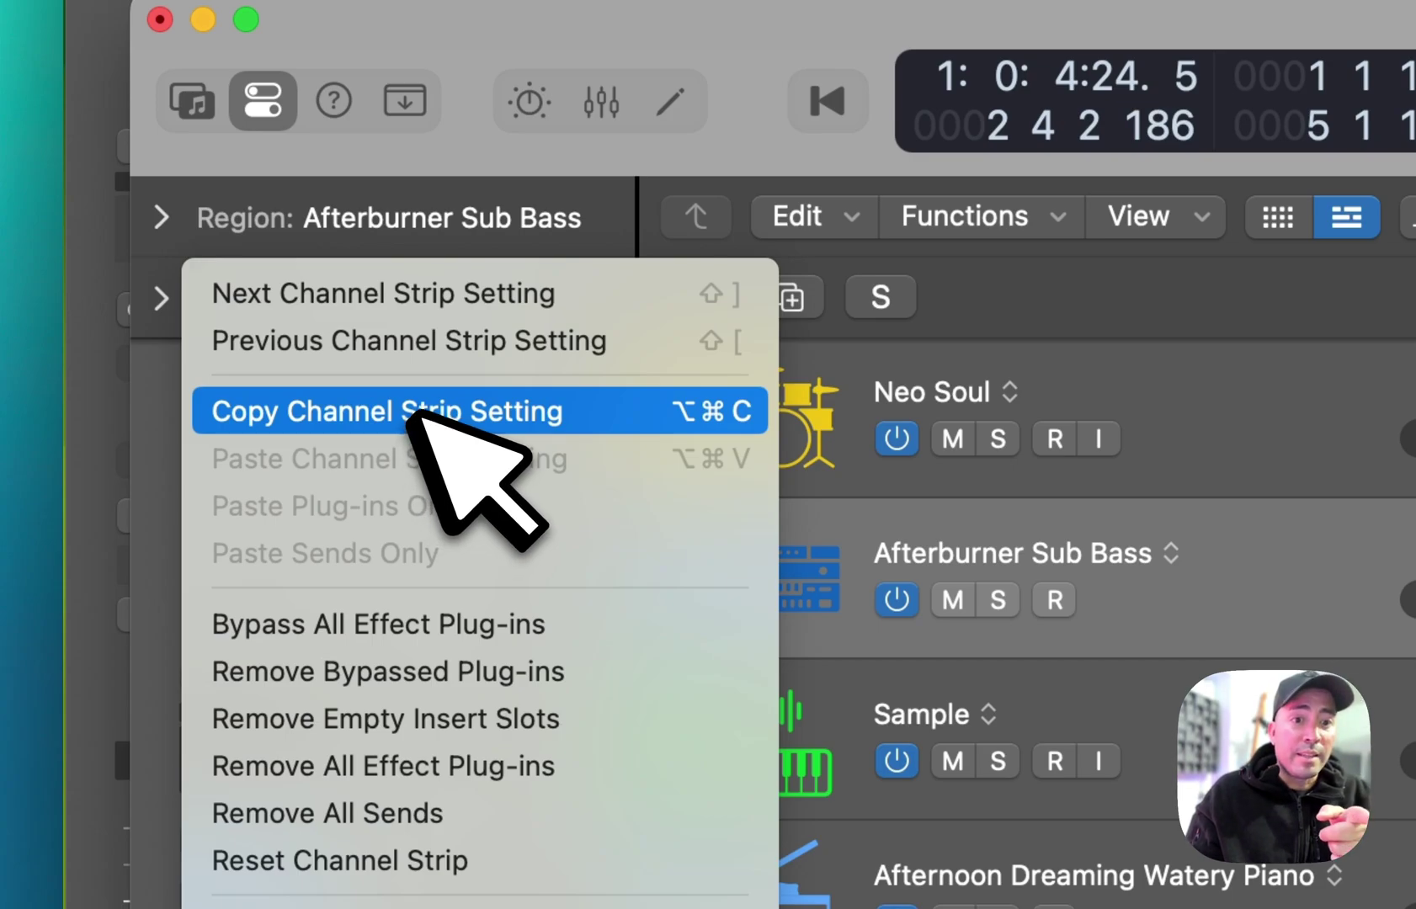
pyautogui.click(410, 419)
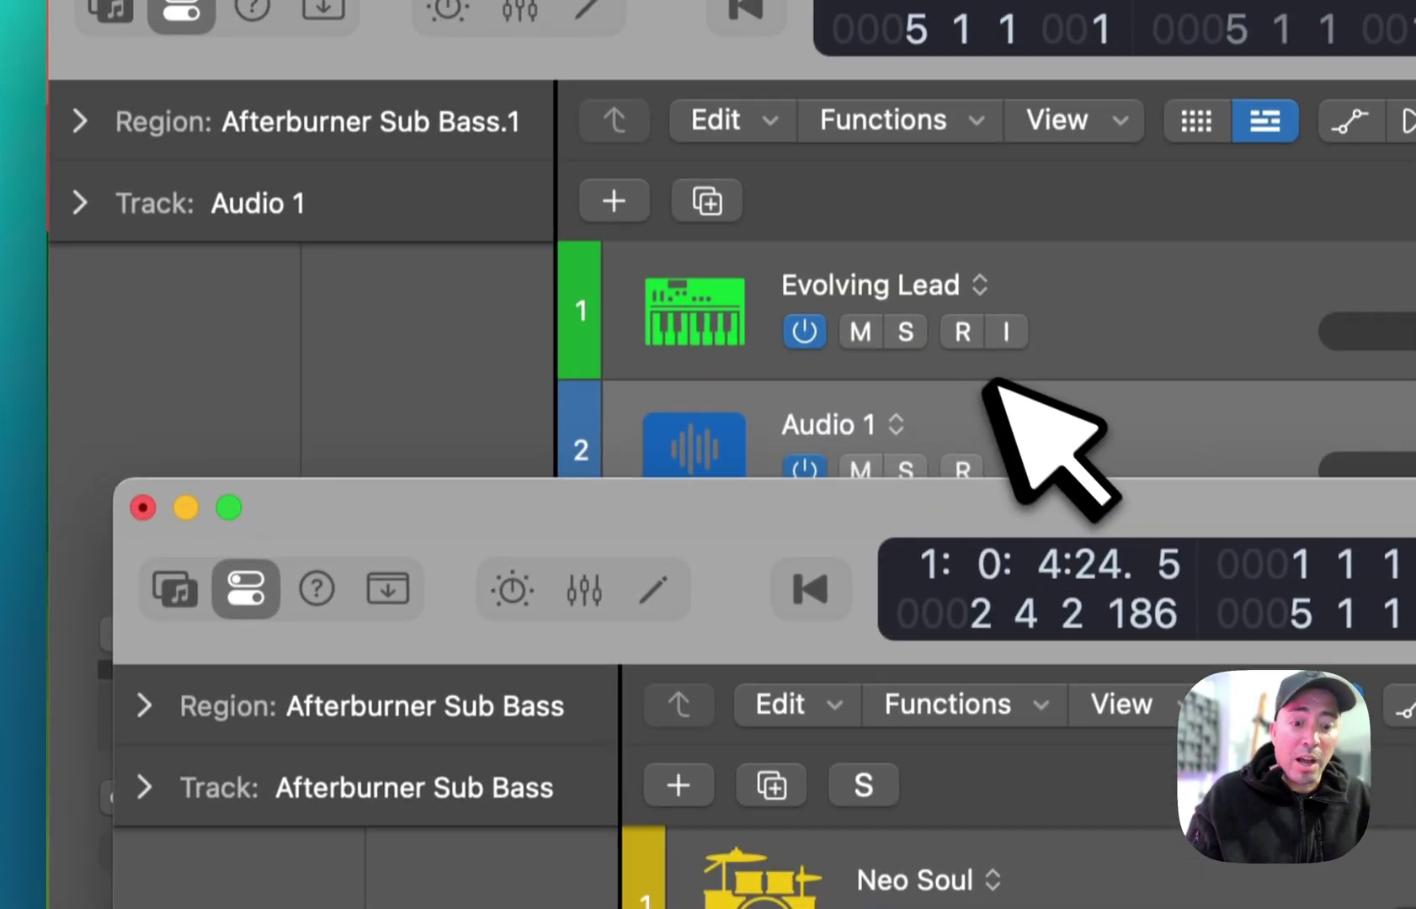
pyautogui.click(1094, 413)
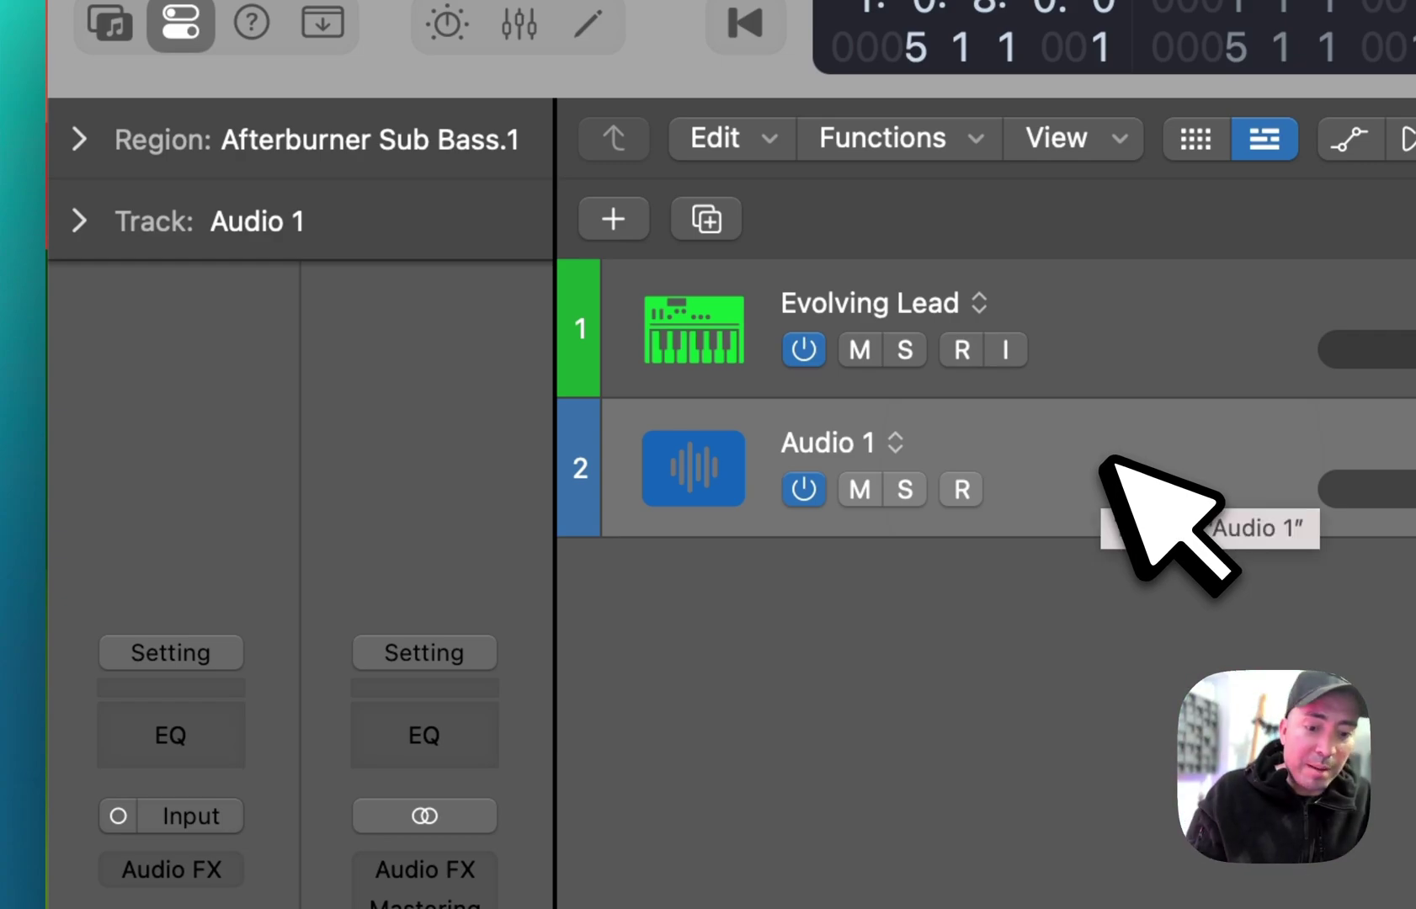
pyautogui.press('super+alt+v')
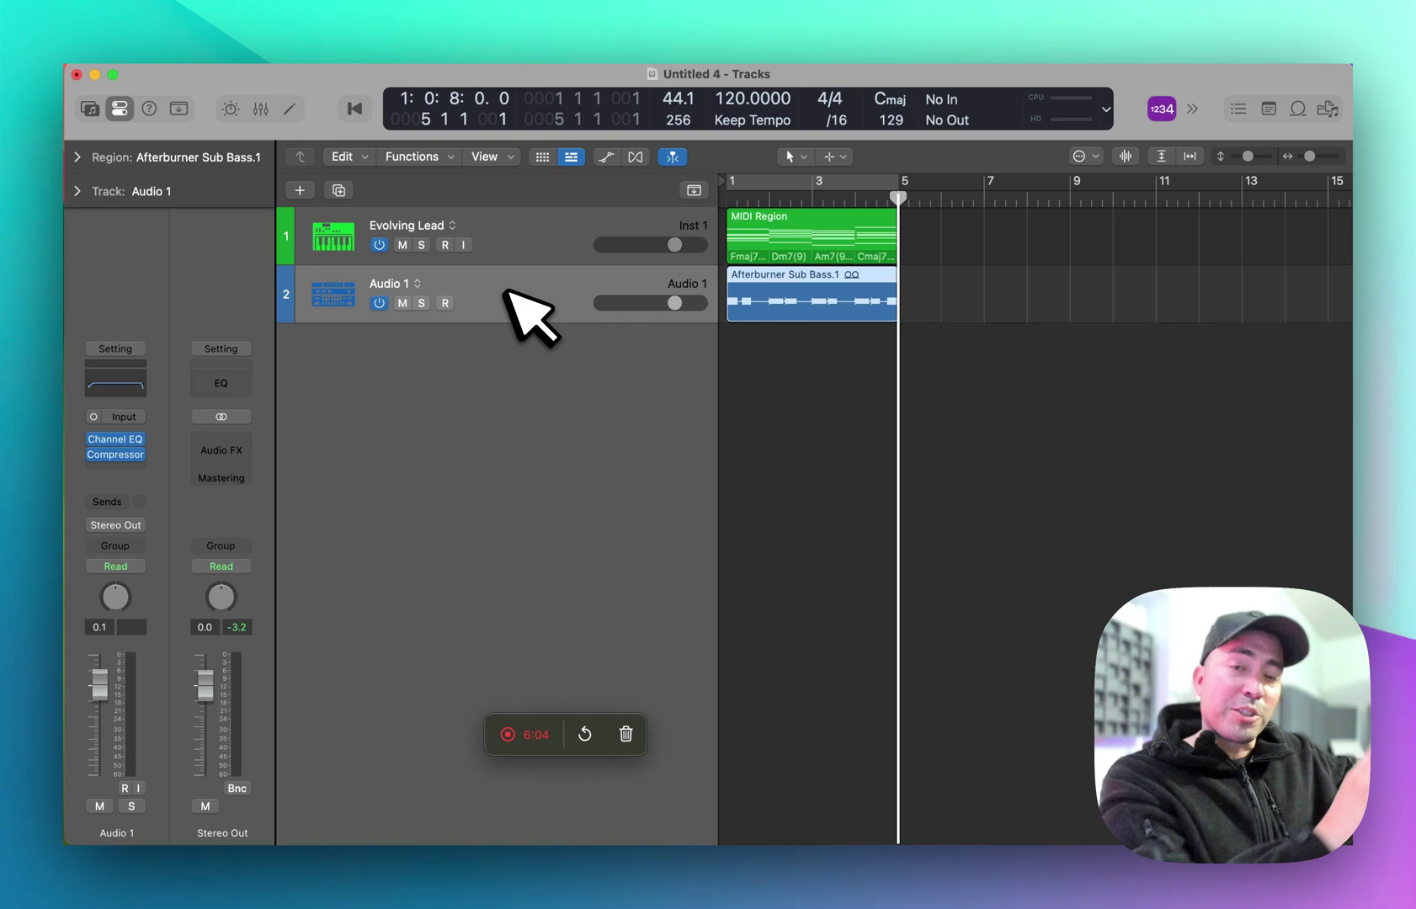
# Close the LO-FI RAP project without saving.
pyautogui.hotkey('ctrl', 'Up')
pyautogui.click(842, 328)
pyautogui.press('super+w')
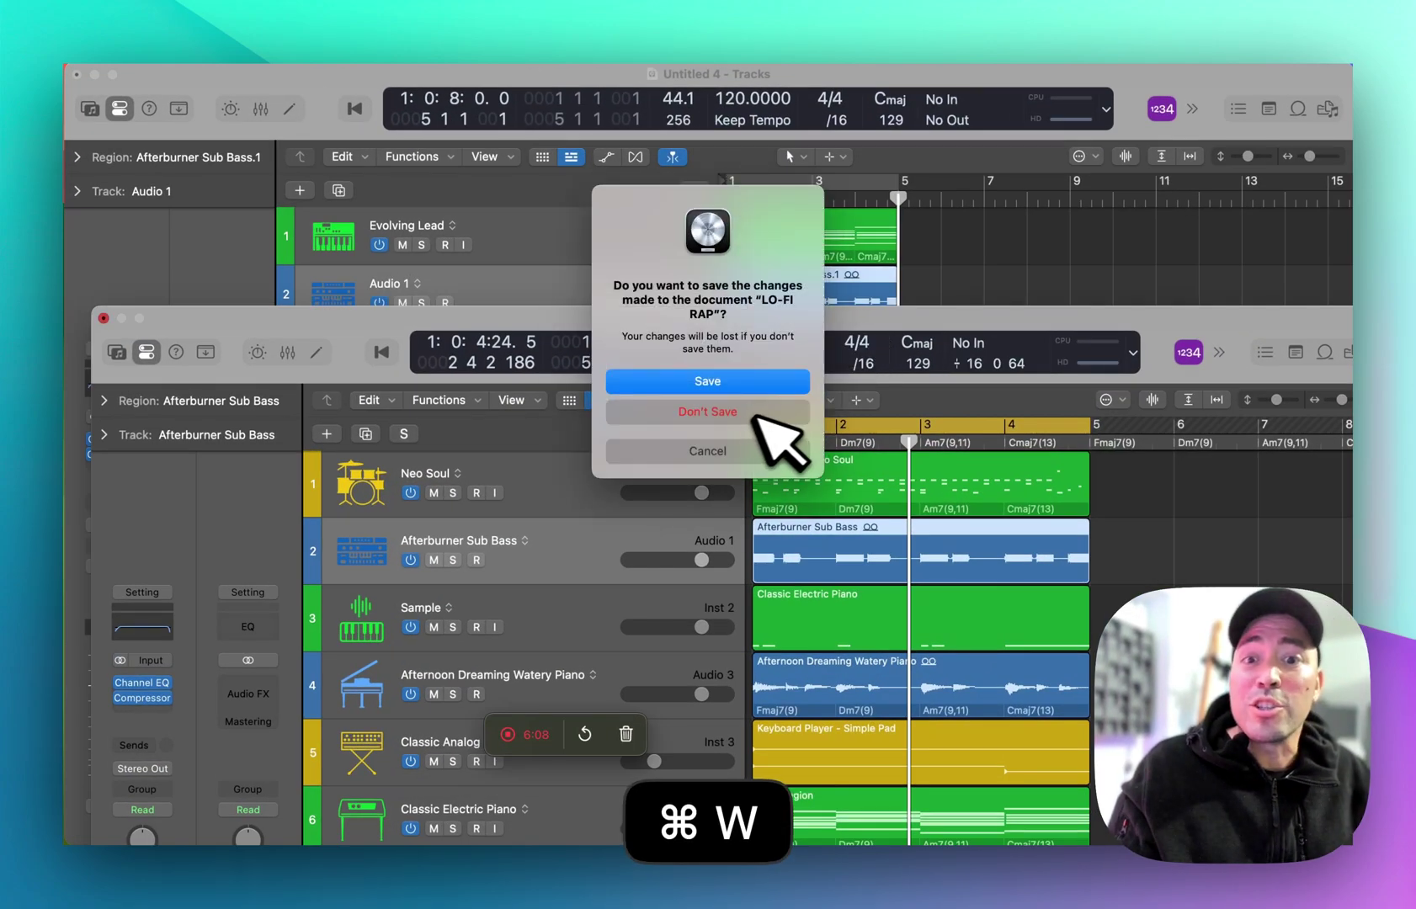
pyautogui.click(747, 413)
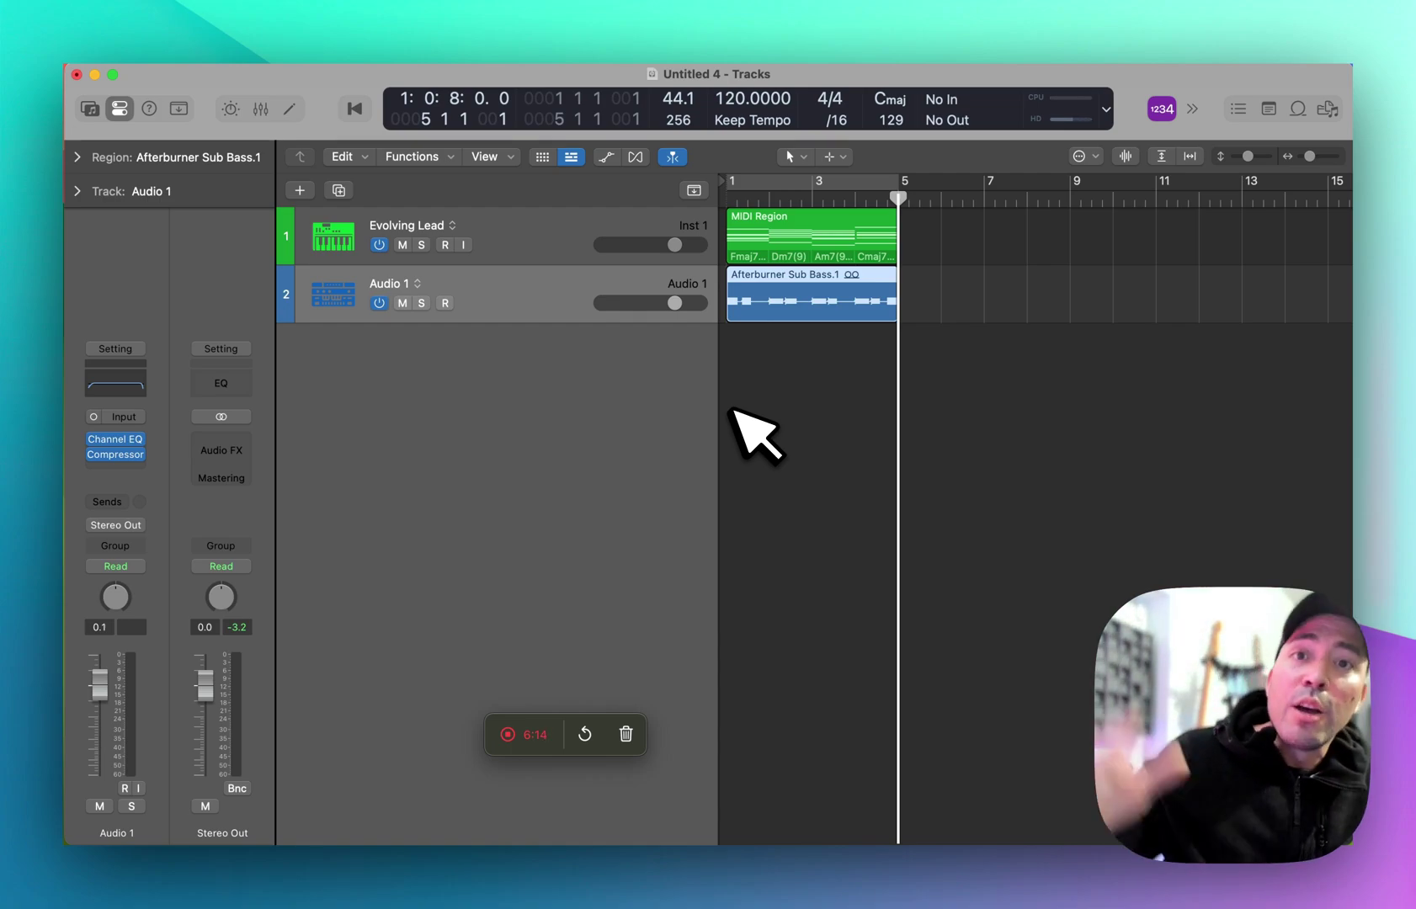
# Put 80s Beat 90 bpm.wav in Ableton track 4, drag it into Logic at bar 1, then delete it.
pyautogui.hotkey('ctrl', 'Right')
pyautogui.moveTo(252, 166); pyautogui.dragTo(327, 165)
pyautogui.moveTo(612, 142); pyautogui.dragTo(614, 143)
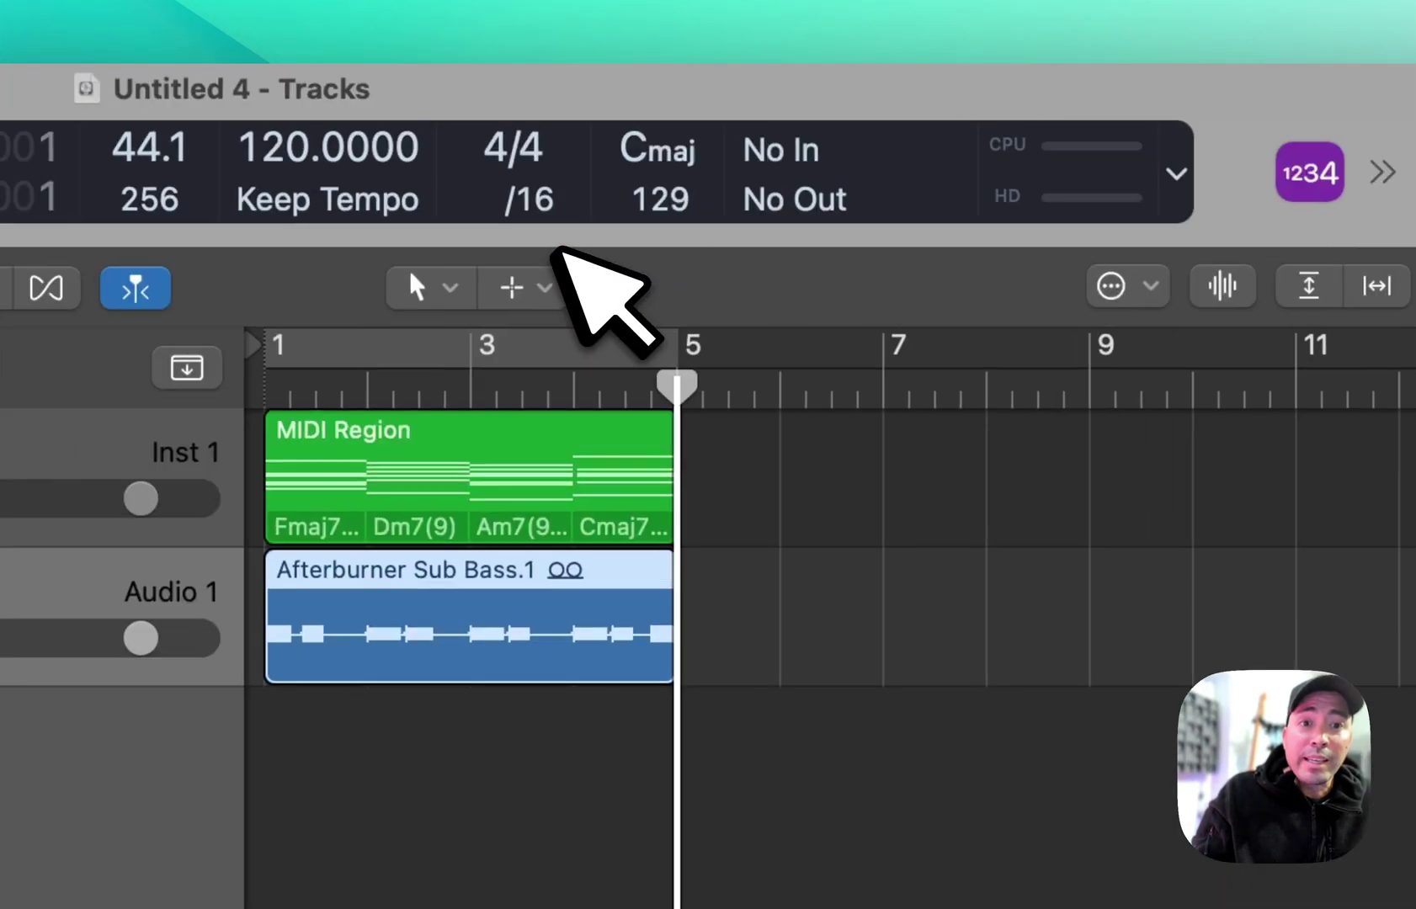
pyautogui.moveTo(560, 250); pyautogui.dragTo(266, 764)
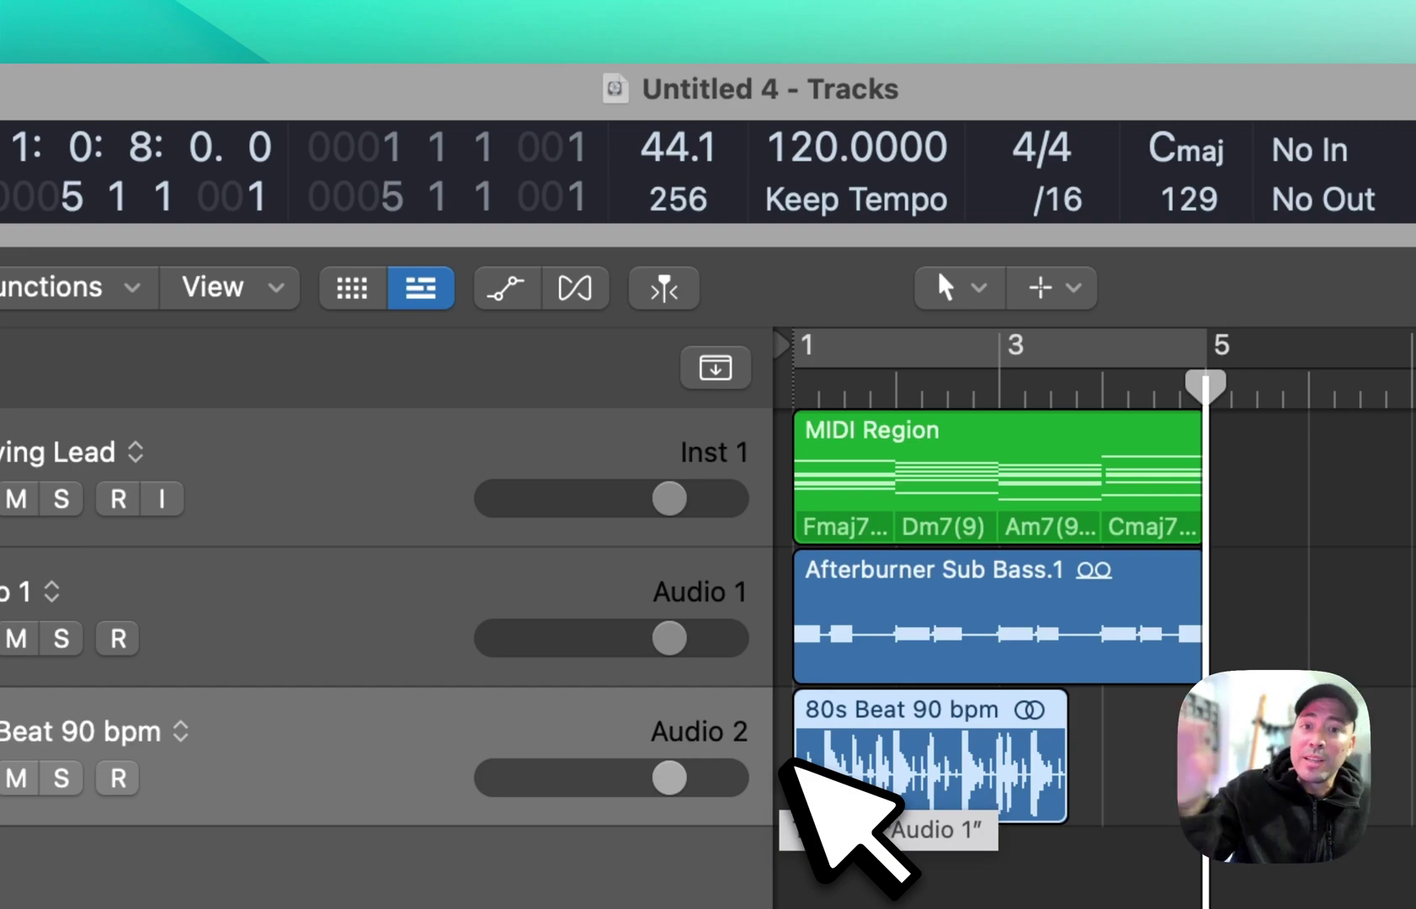
pyautogui.click(679, 711)
pyautogui.press('BackSpace')
pyautogui.press('BackSpace')
pyautogui.press('BackSpace')
pyautogui.press('BackSpace')
pyautogui.press('BackSpace')
pyautogui.press('BackSpace')
# Replace the remaining tracks with a Punchy Bottom Bass Player track, Pop Rock region at bar 1, cycling bars 1–5.
pyautogui.press('Right')
pyautogui.press('Right')
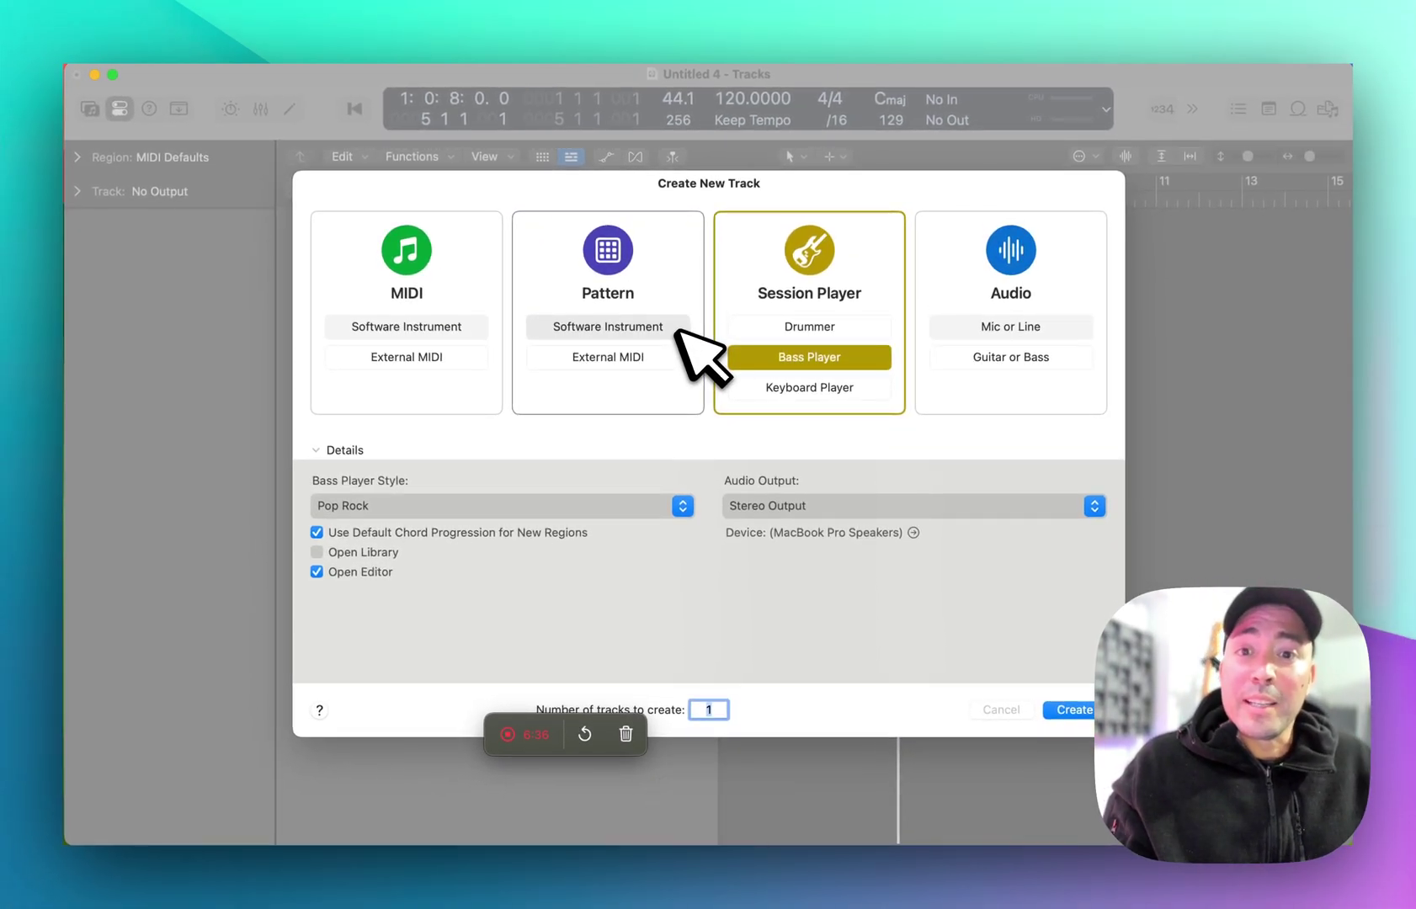
pyautogui.press('Return')
pyautogui.press('Return')
pyautogui.press(';')
pyautogui.press('c')
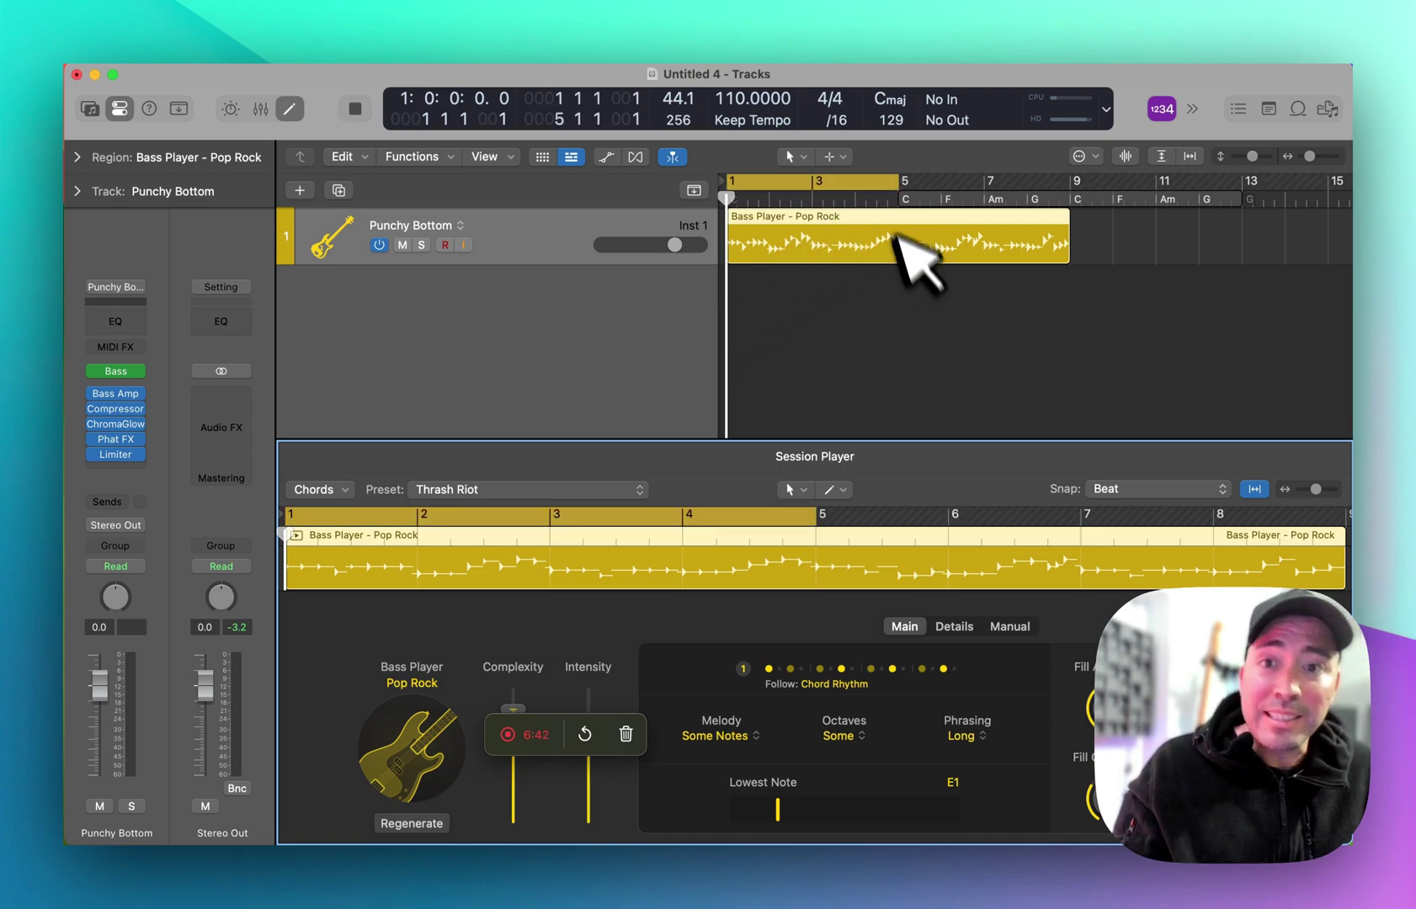
pyautogui.click(900, 324)
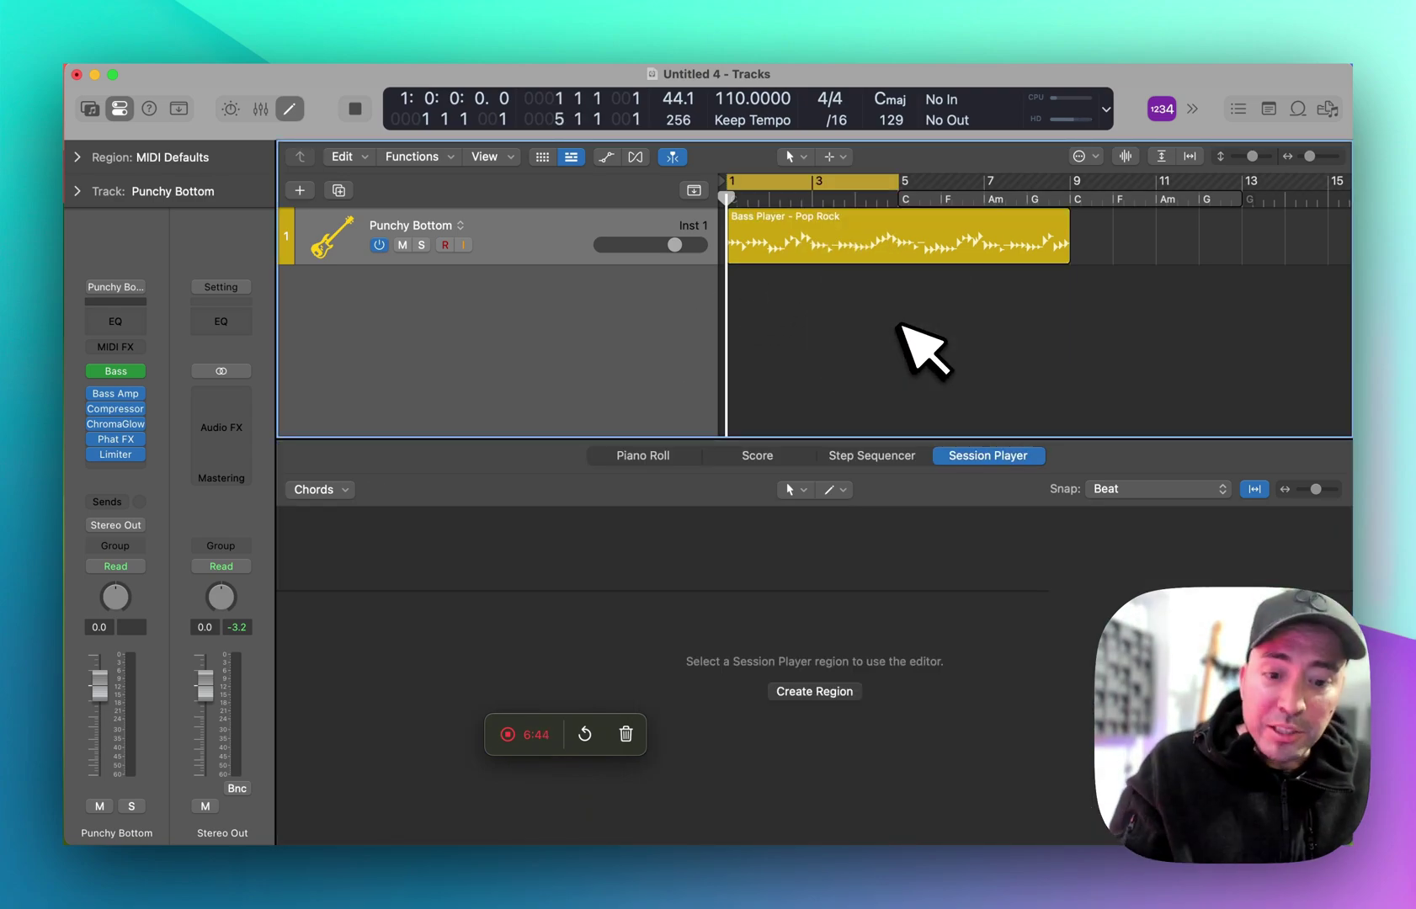
# Close Logic's editor pane and turn on Link in Ableton Live.
pyautogui.press('e')
pyautogui.press('super+Tab')
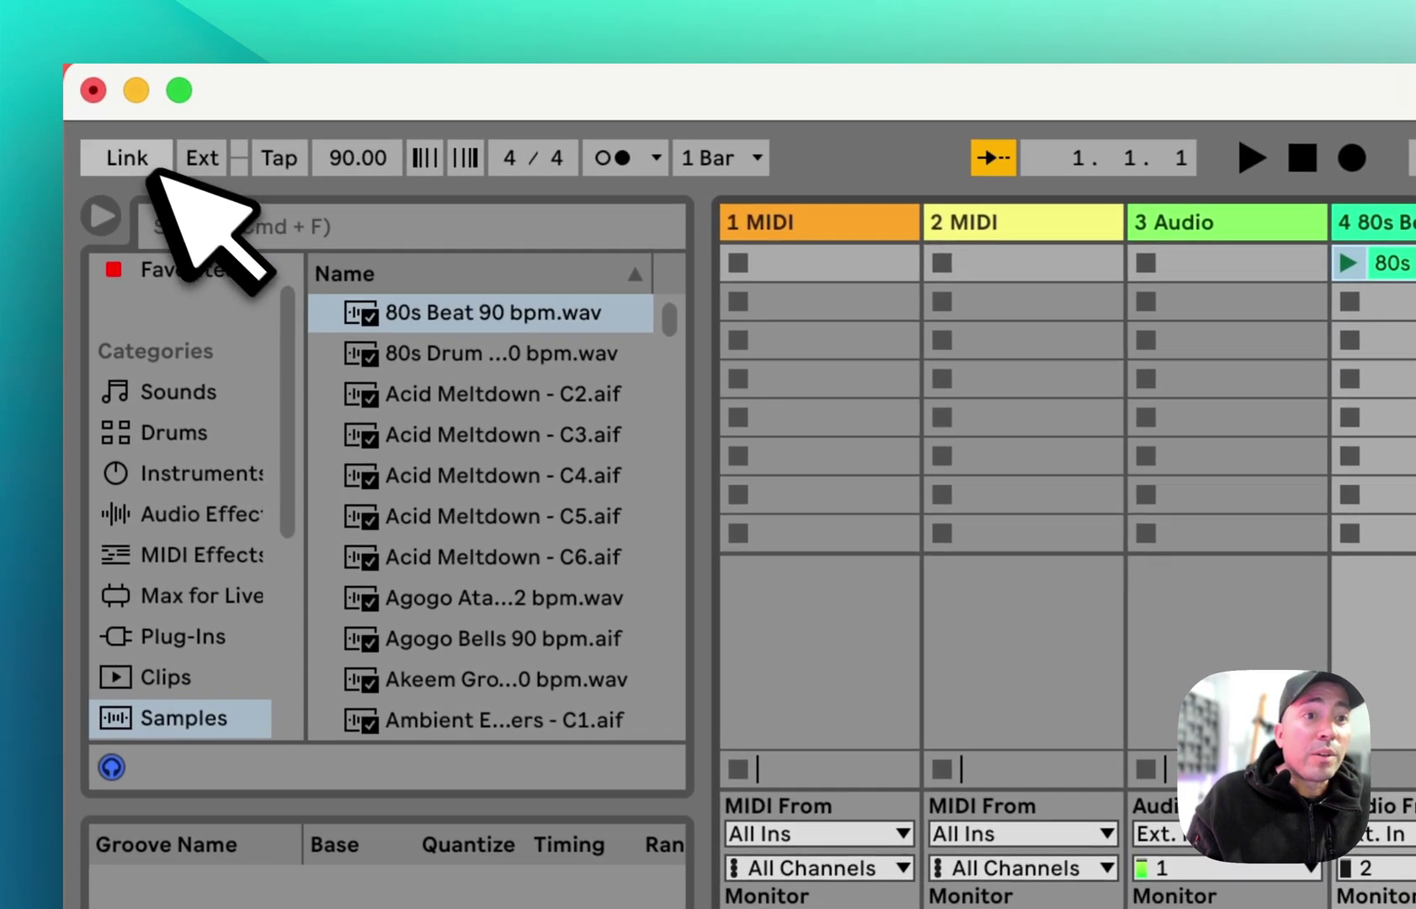
pyautogui.click(97, 102)
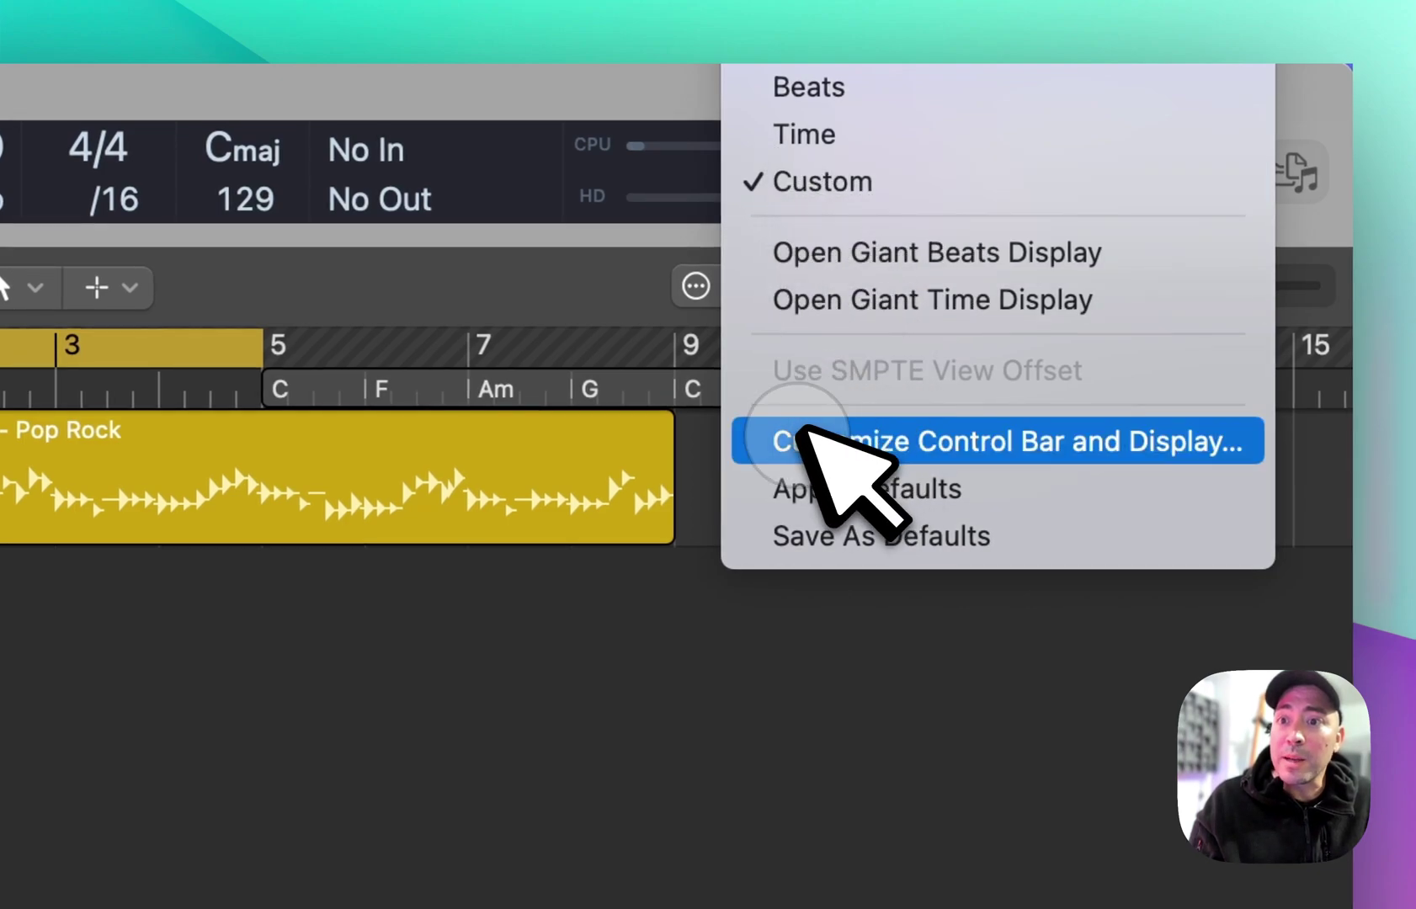
# Add Sync to Logic's control bar and set the main display to Time.
pyautogui.click(804, 440)
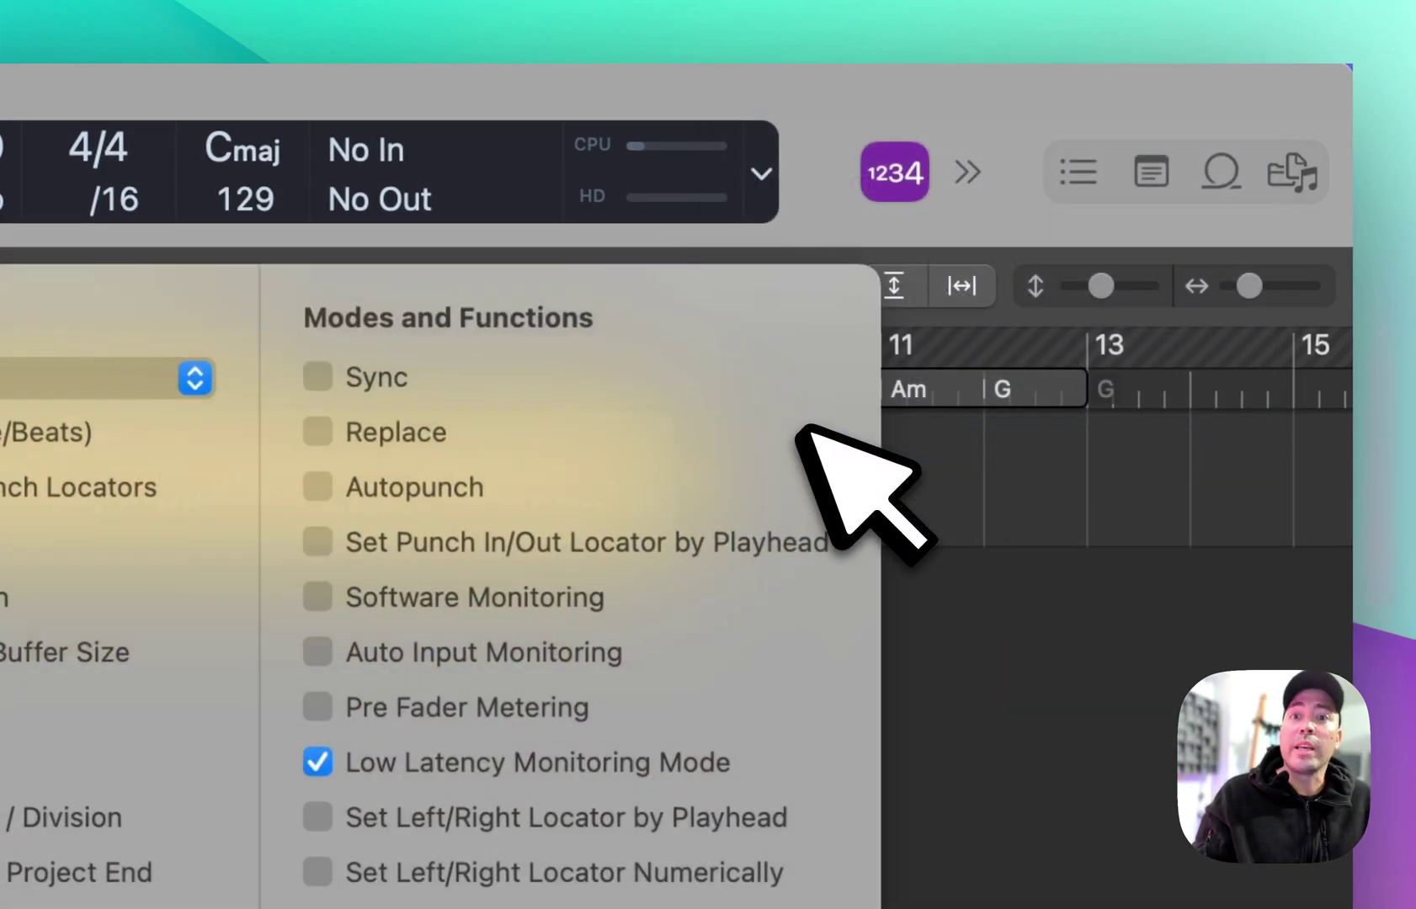
pyautogui.click(367, 377)
pyautogui.click(1103, 556)
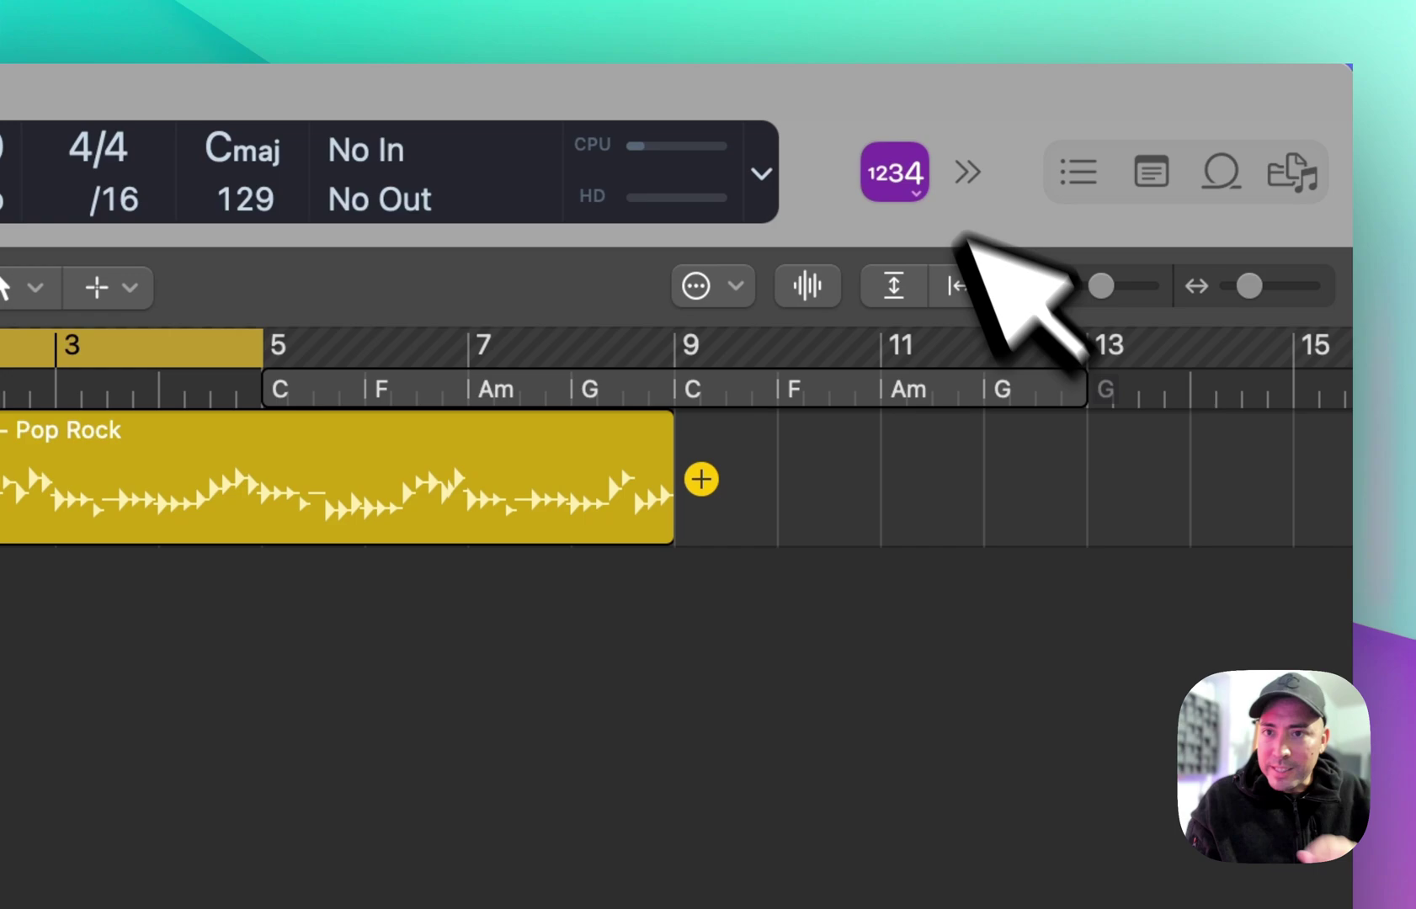
pyautogui.click(761, 169)
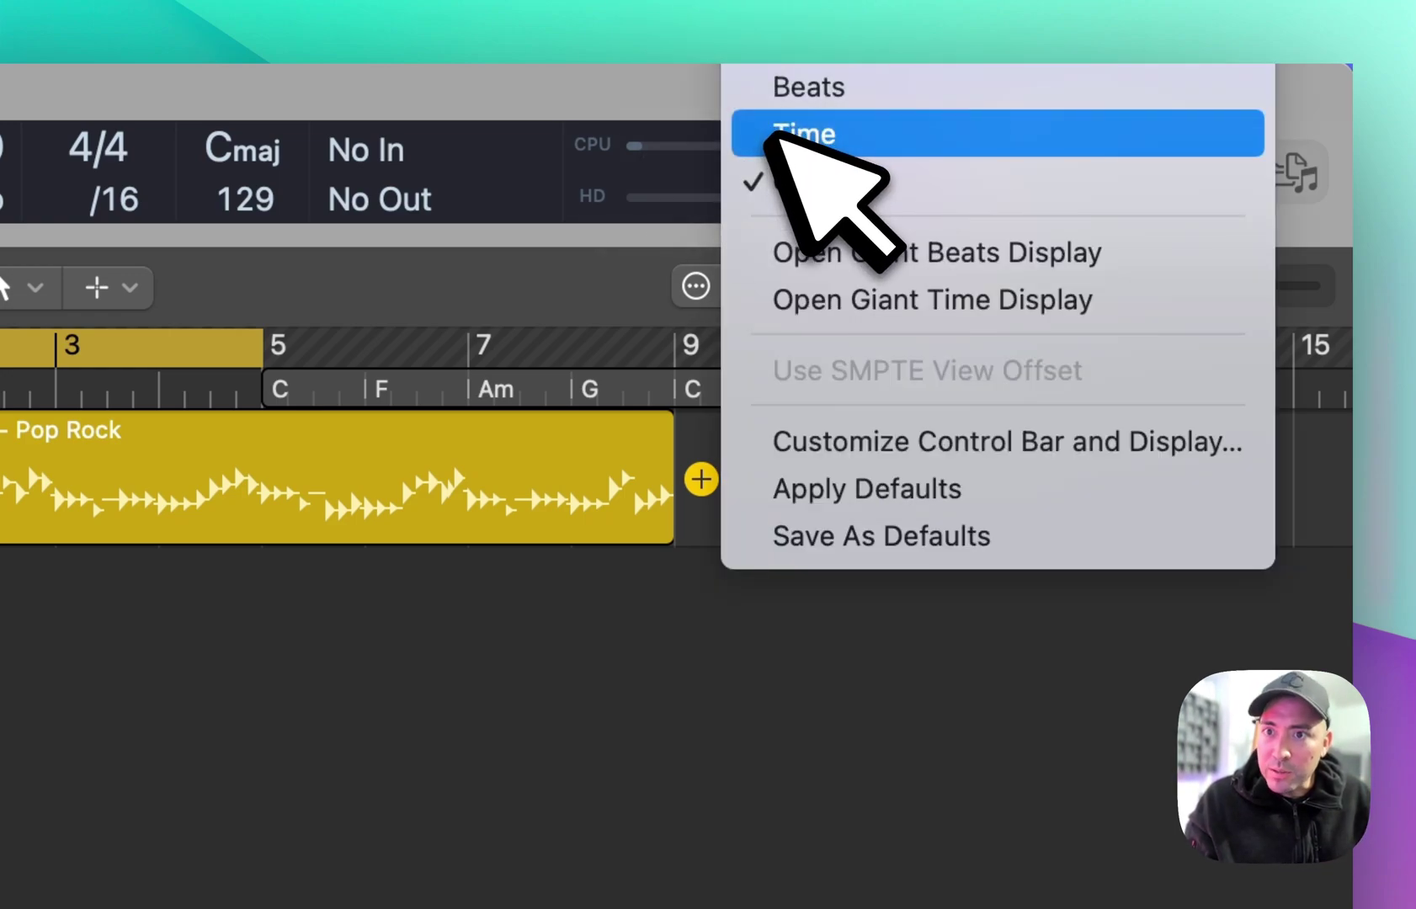
pyautogui.click(772, 133)
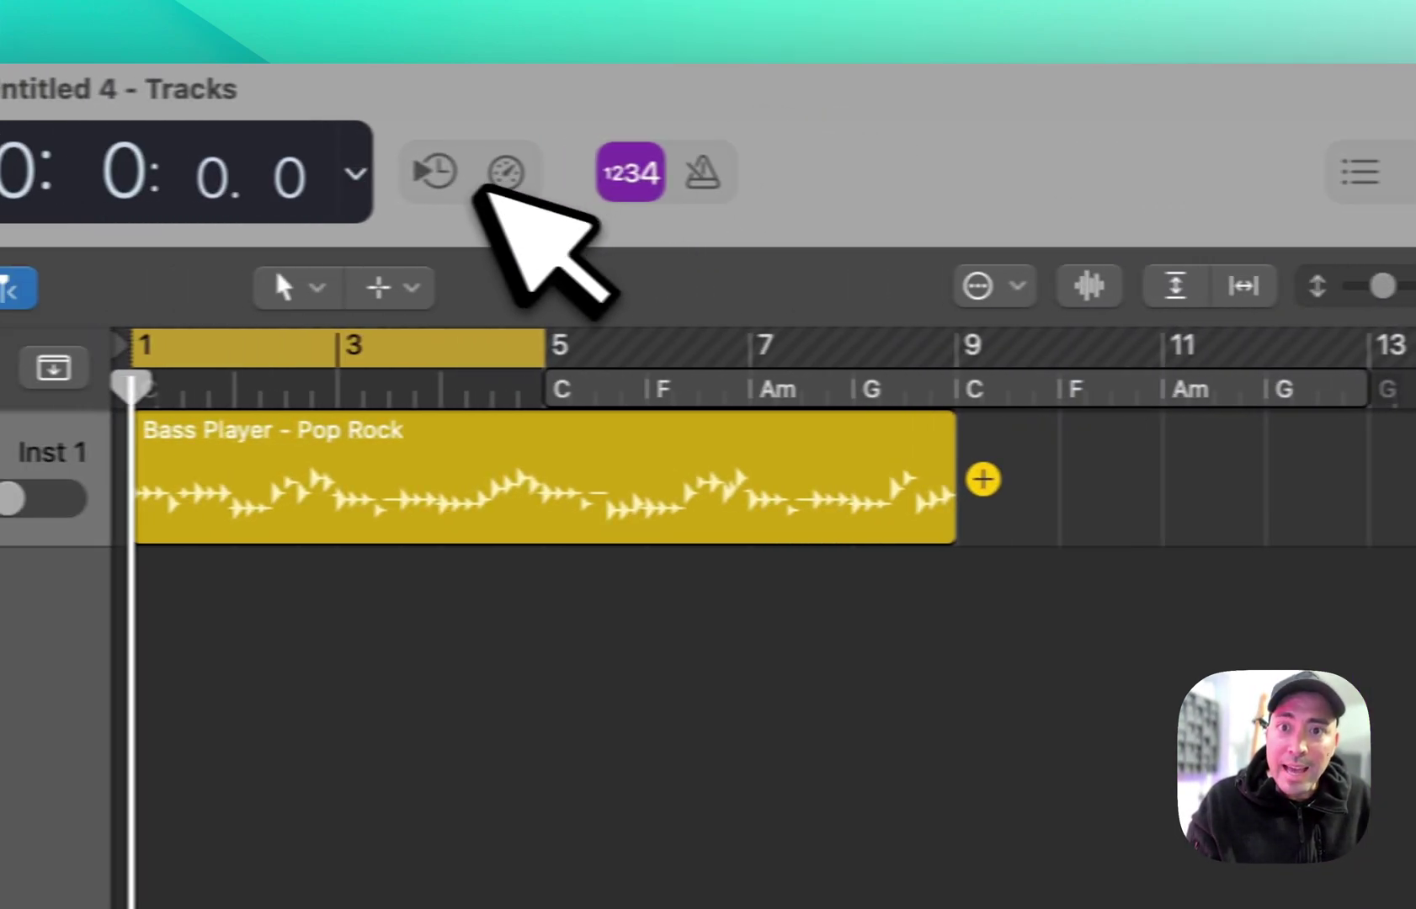
# Set Logic's sync source to Ableton Link and bring Ableton Live back to the front.
pyautogui.click(436, 172)
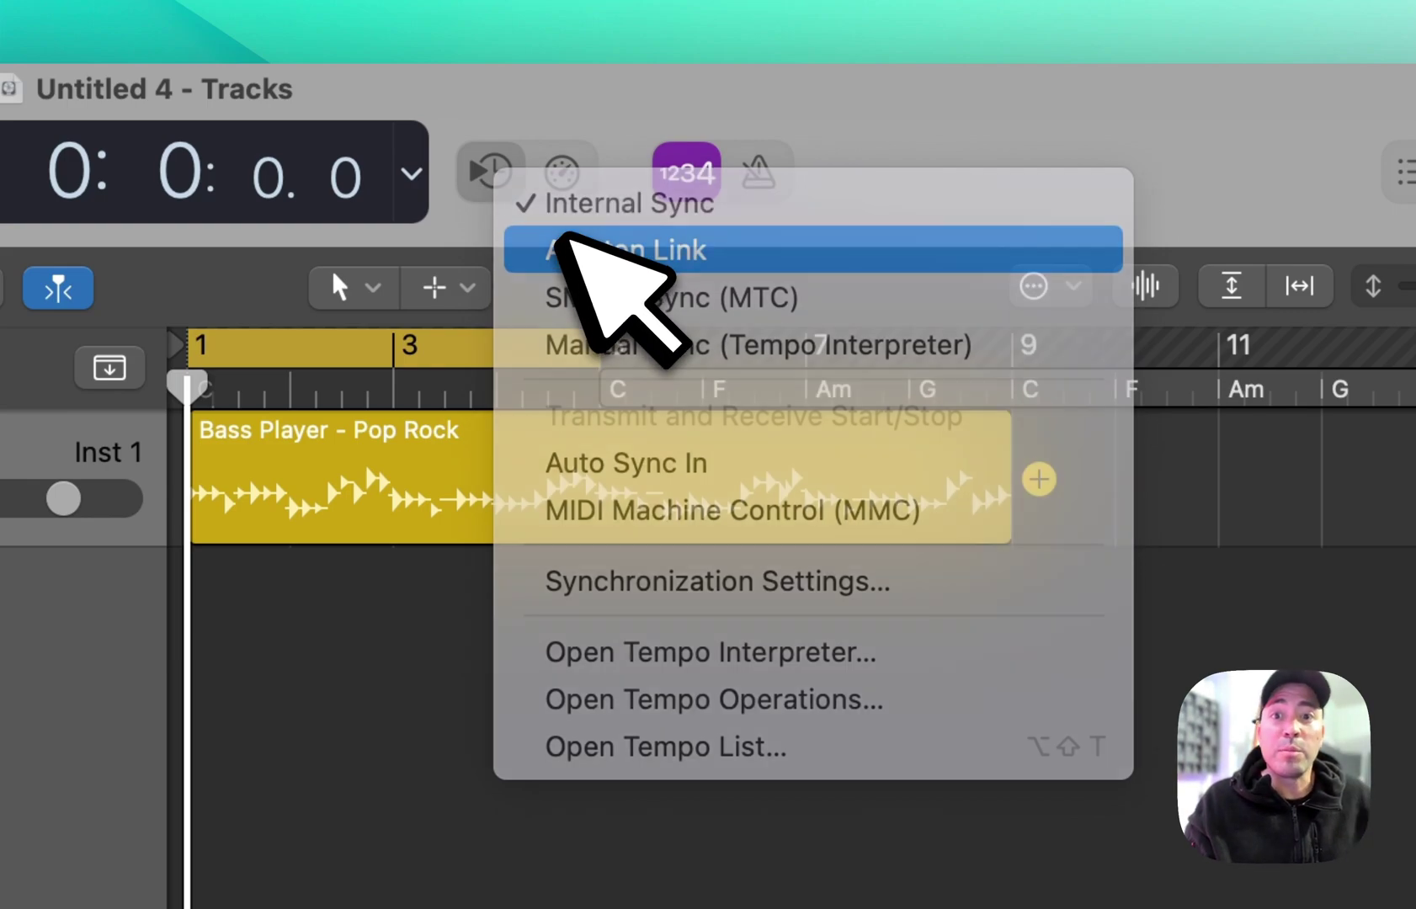
pyautogui.click(563, 249)
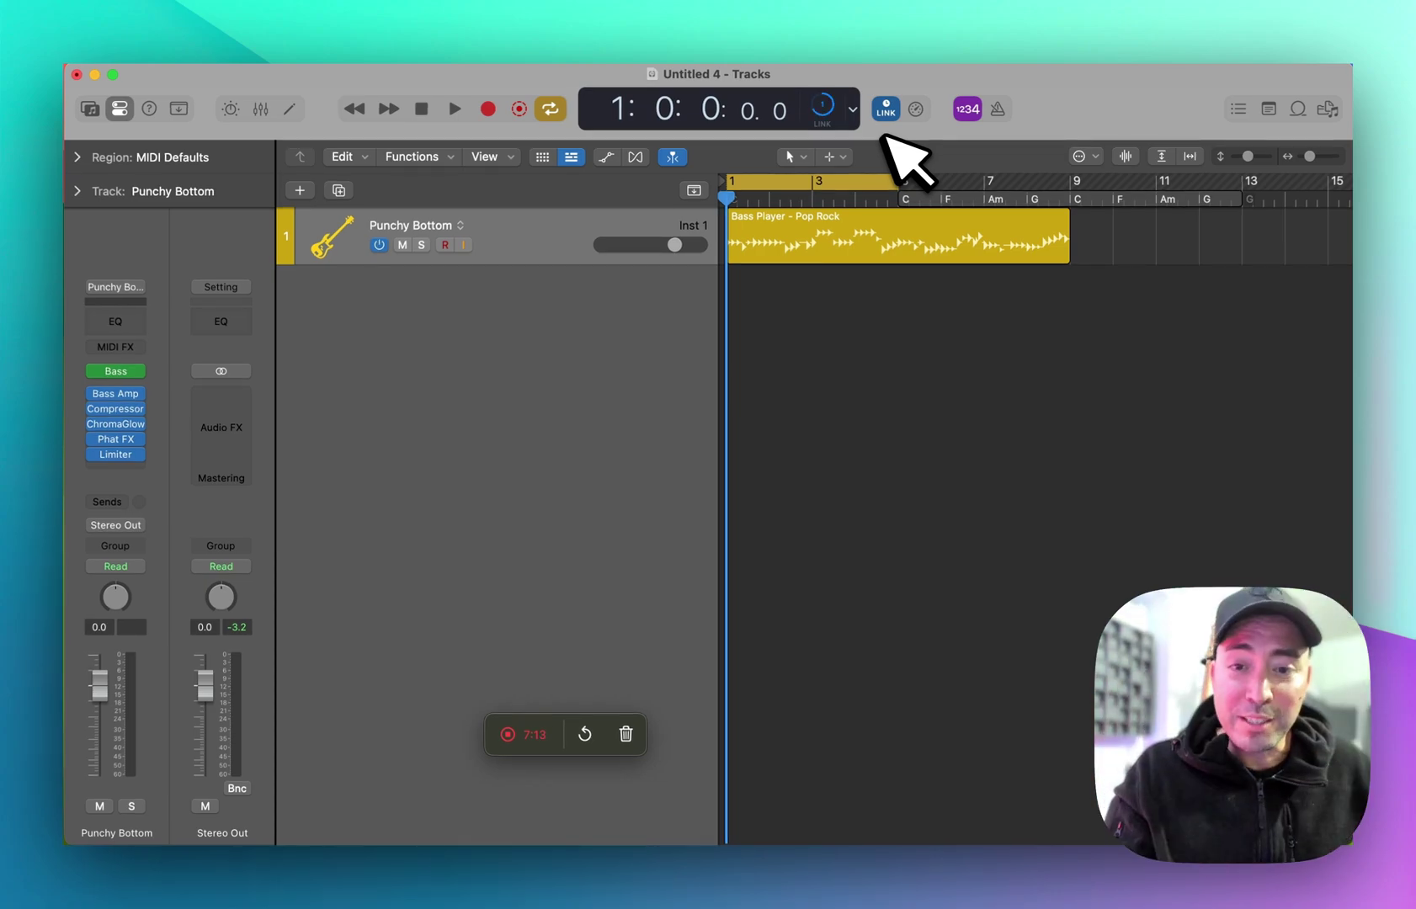
pyautogui.hotkey('ctrl', 'Right')
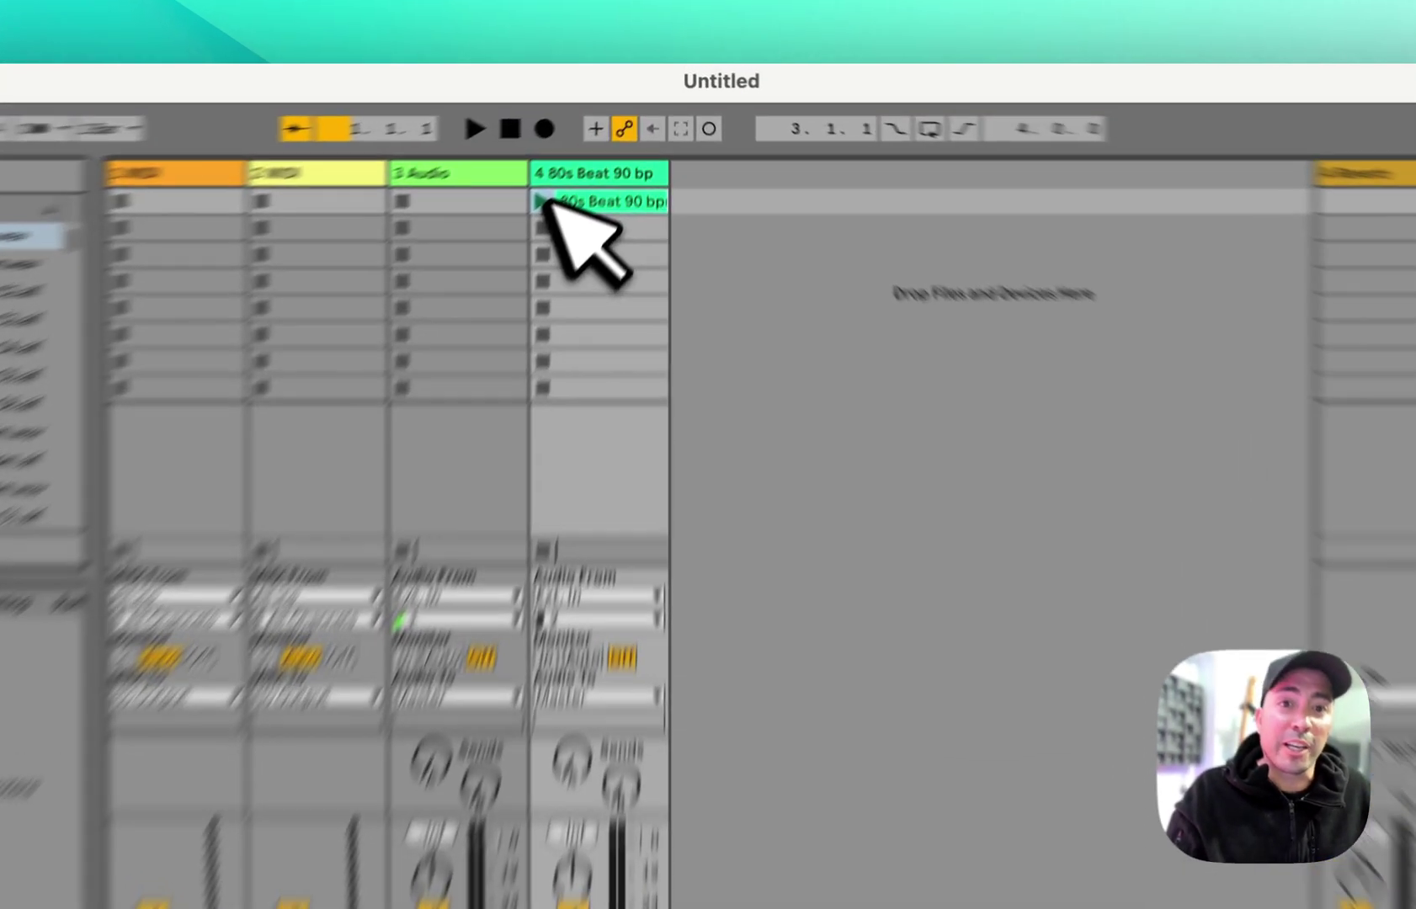
# Launch the 80s Beat 90 bpm clip in Ableton and play Logic's Bass Player alongside it.
pyautogui.click(600, 147)
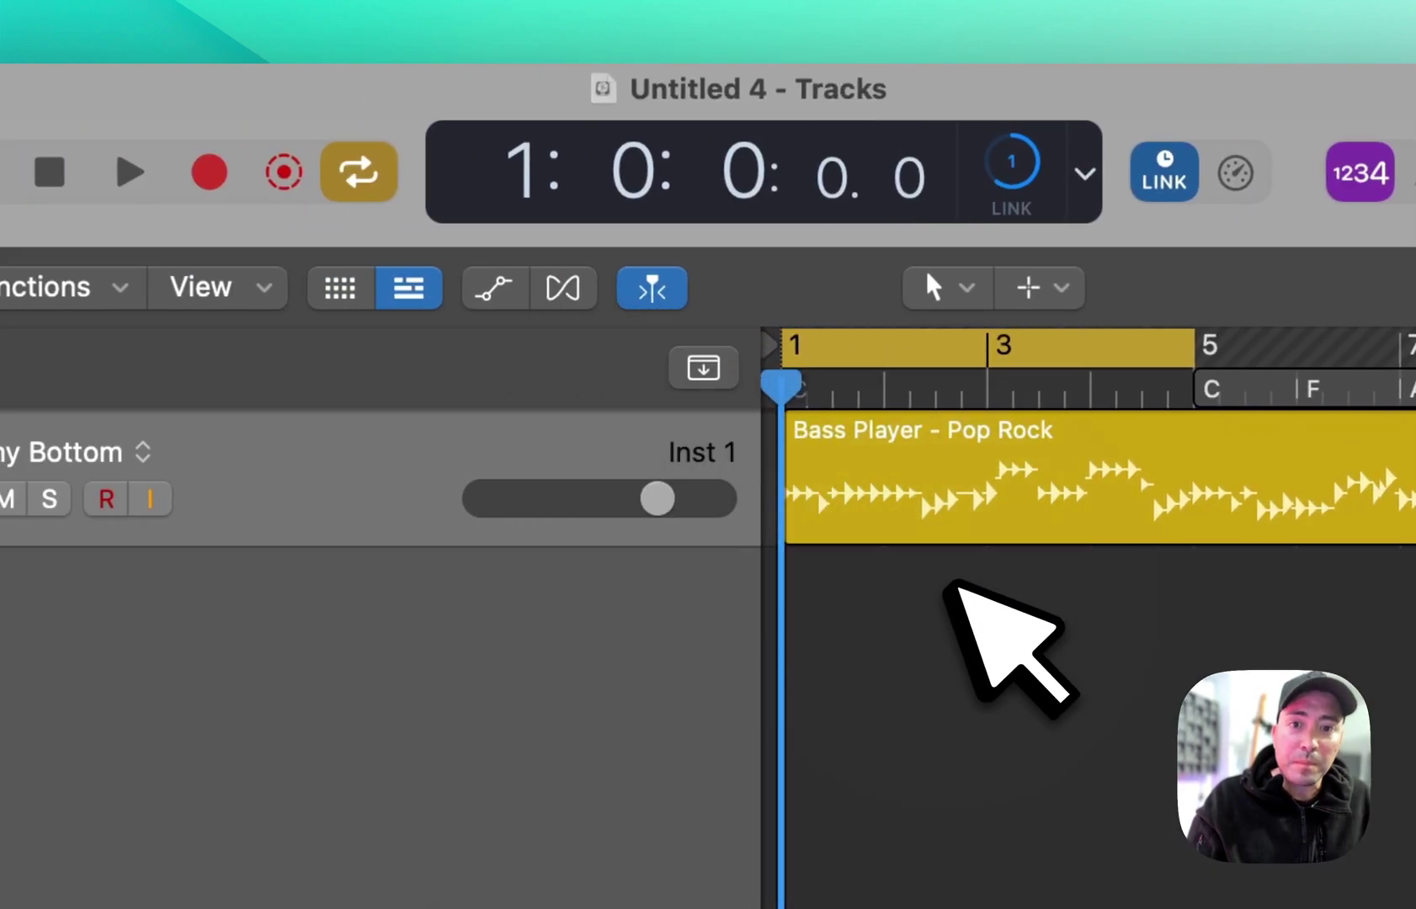
pyautogui.press('space')
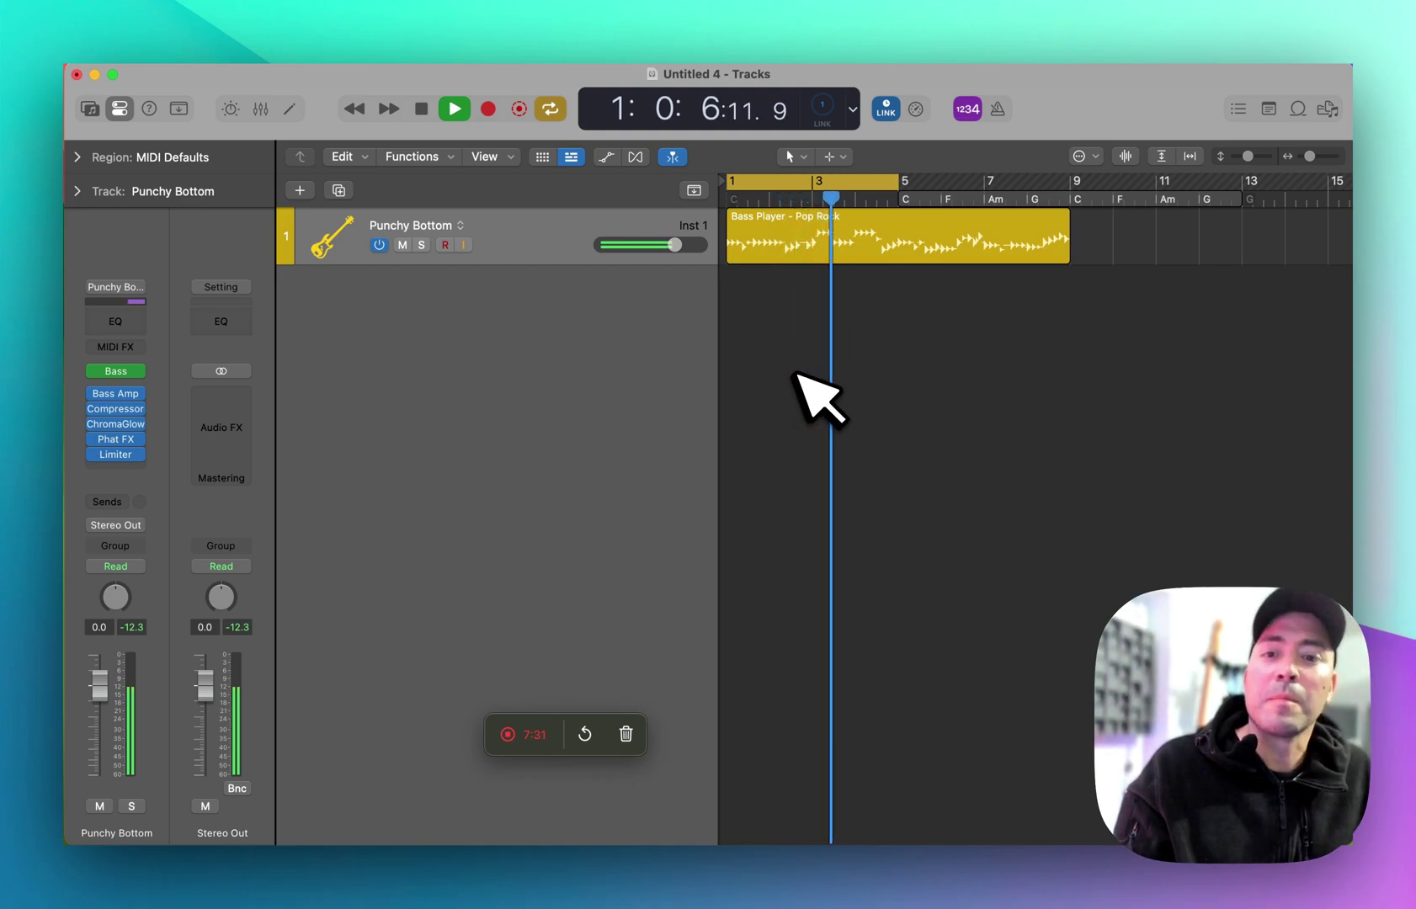
pyautogui.click(785, 402)
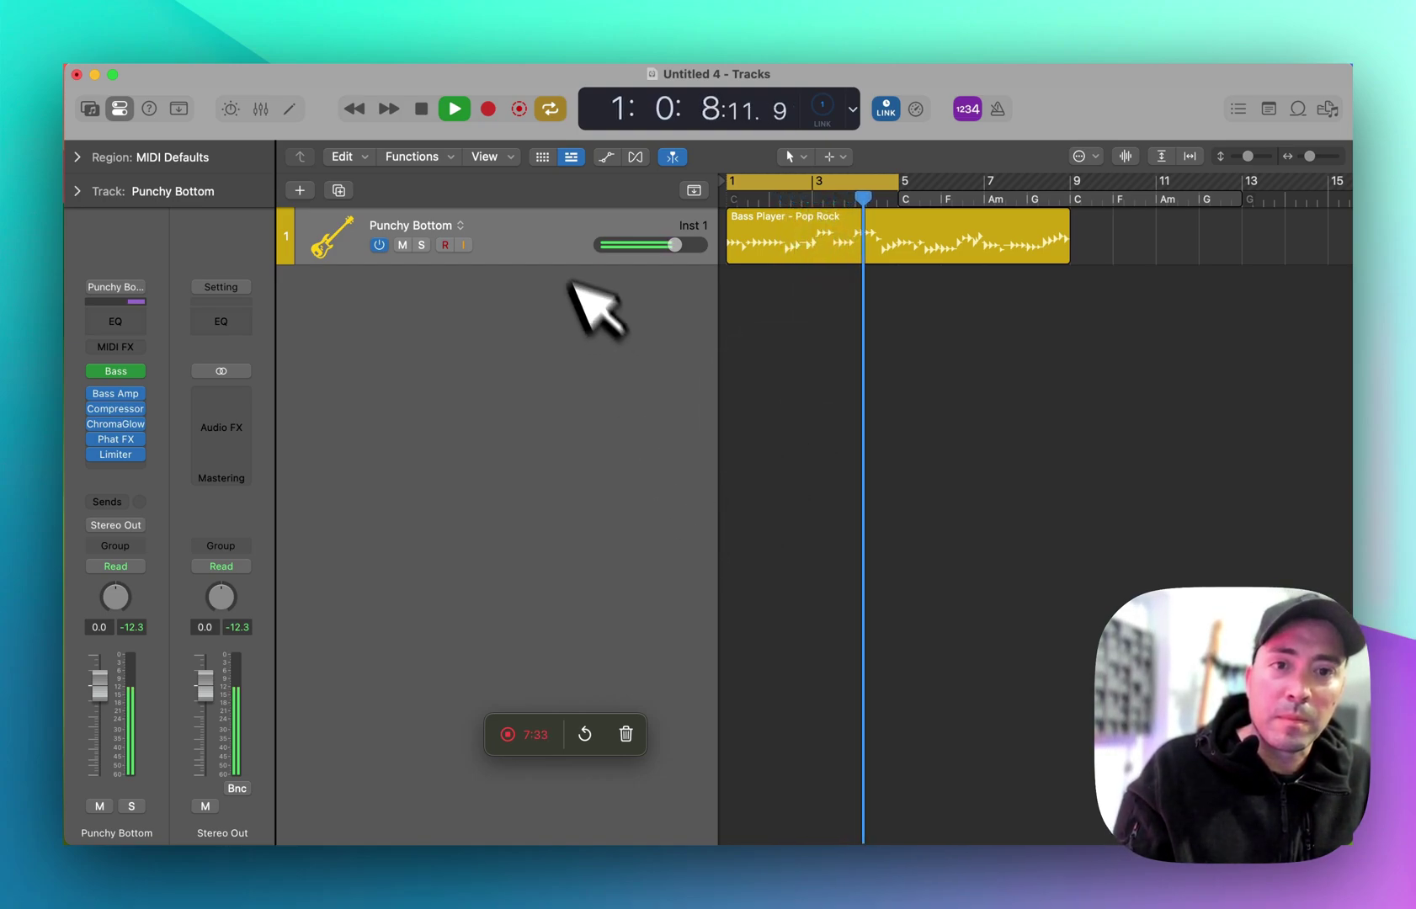
pyautogui.press('super+Tab')
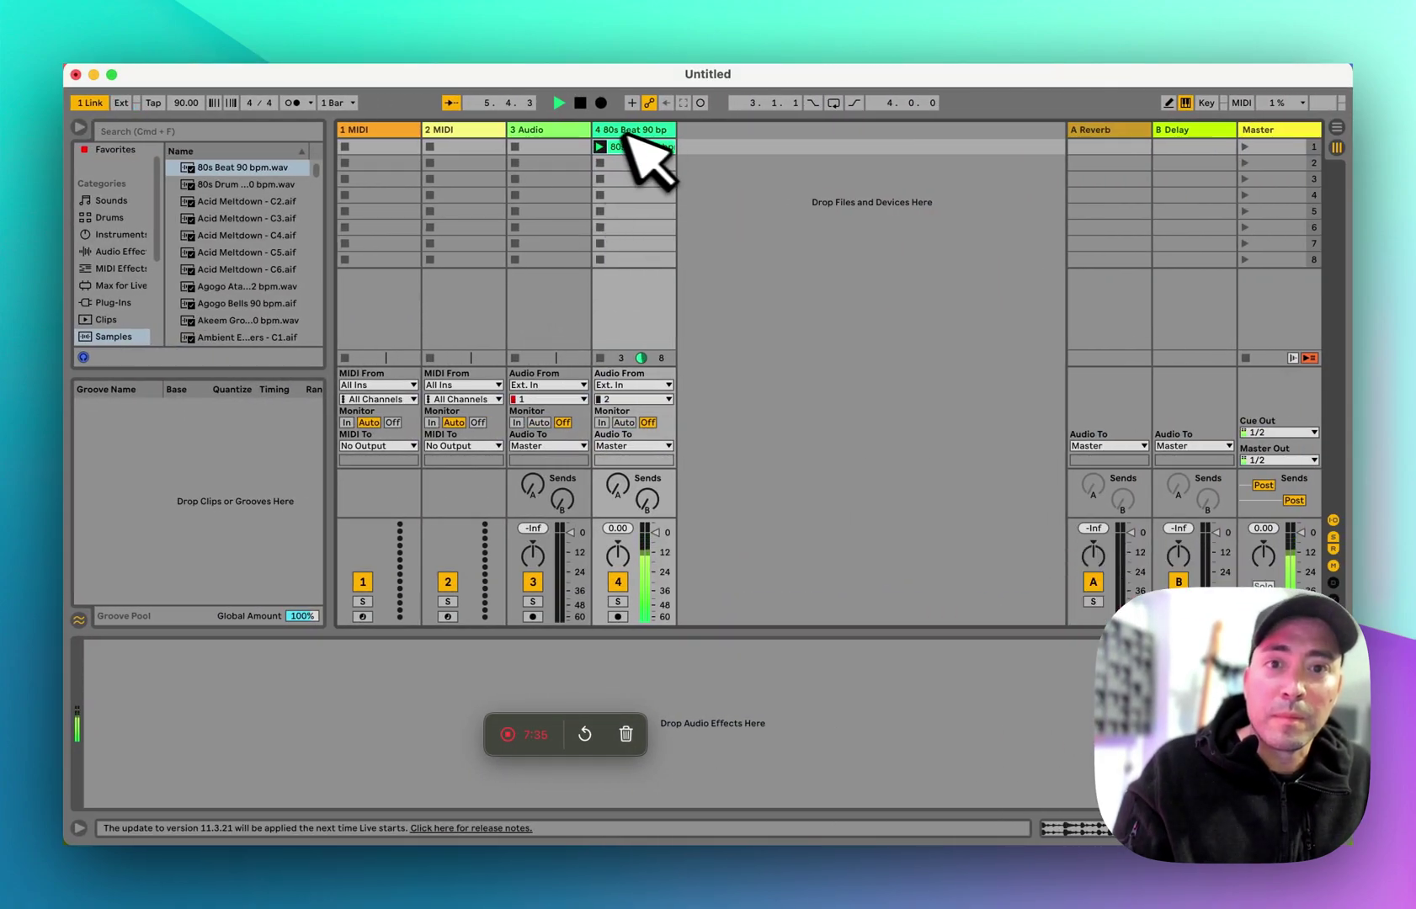